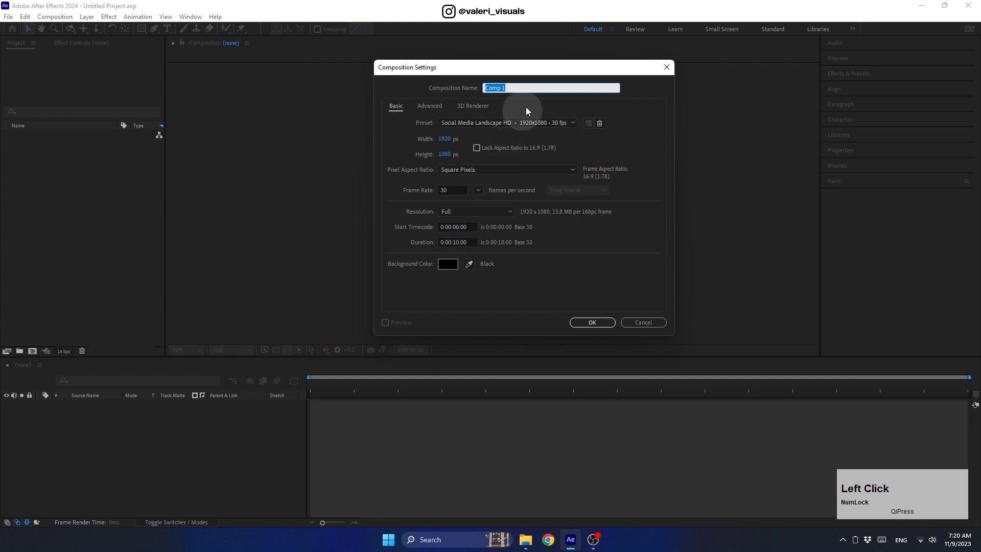
- Name the new composition Master Comp and create it at 1920 x 1080 px and 30 fps
type("Master Comp")
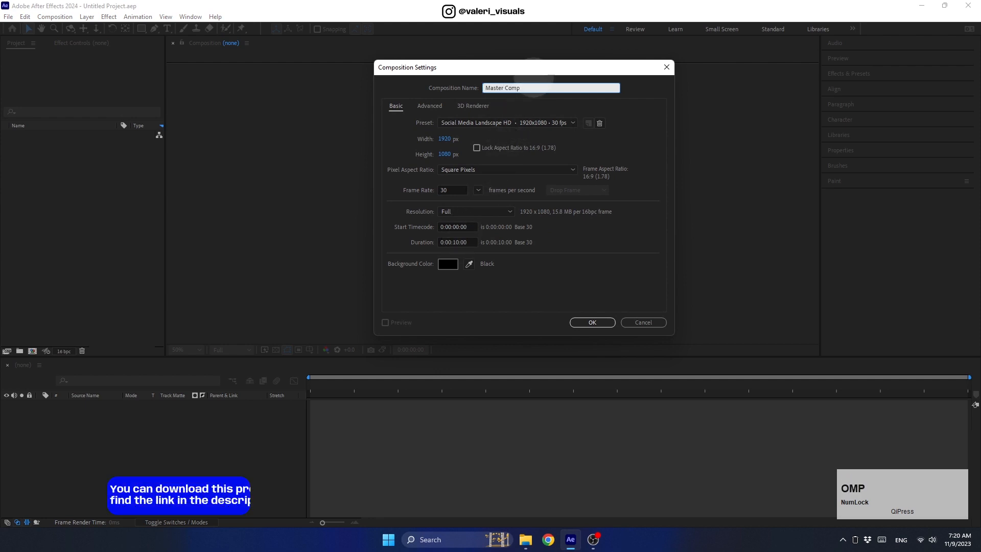
left_click(445, 139)
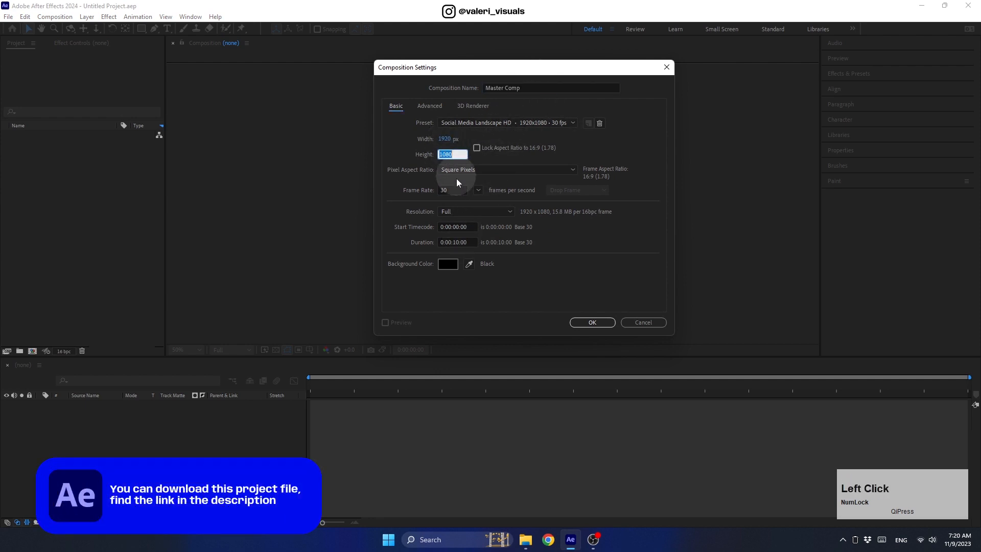
left_click(452, 190)
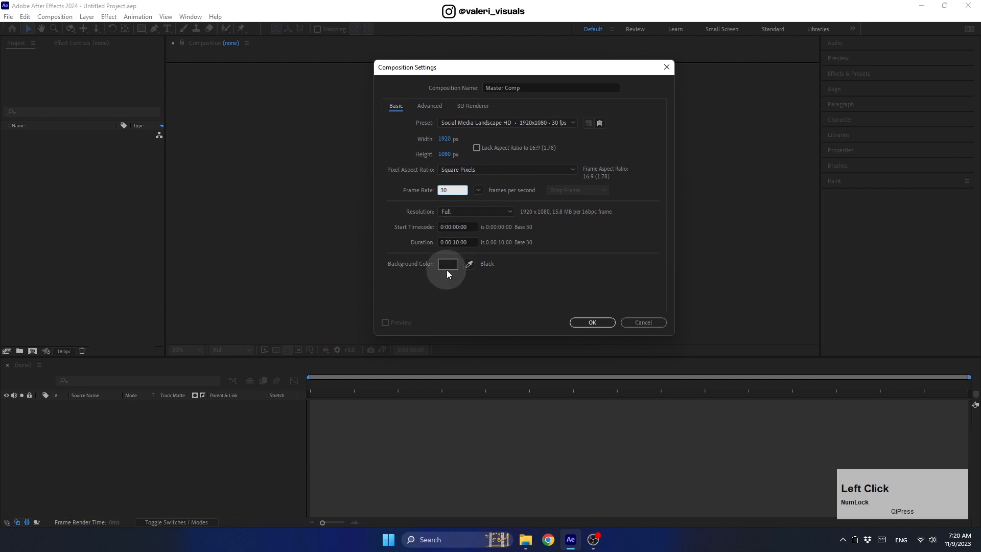
left_click(592, 322)
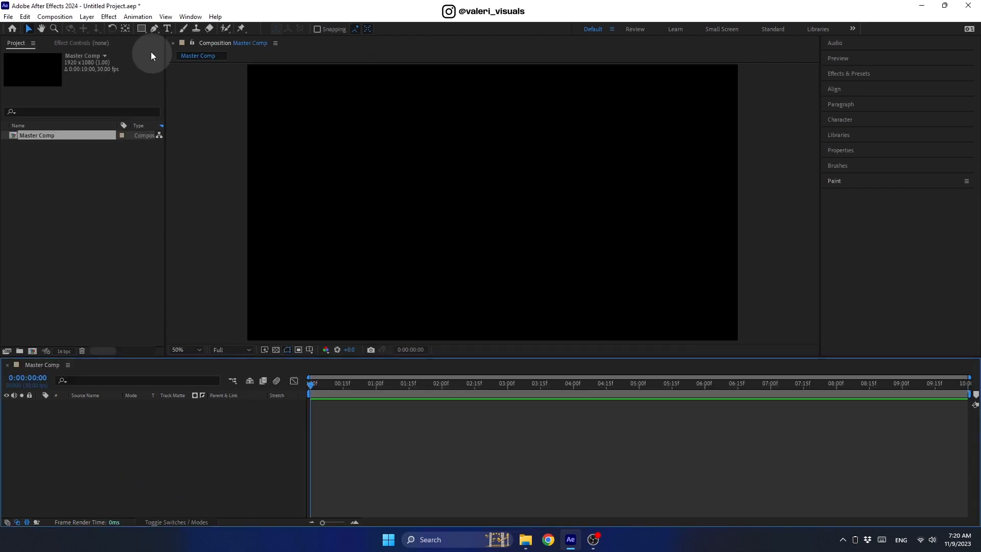
- Add a rectangle shape layer covering the whole frame and set its fill to light grey E0E0E0
double_click(141, 28)
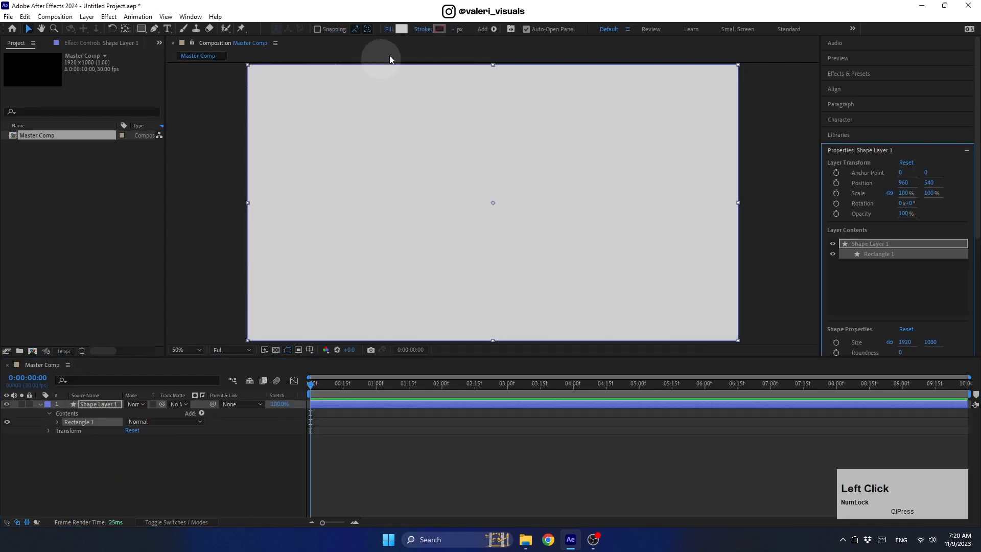
left_click(402, 29)
left_click_drag(335, 124, 326, 115)
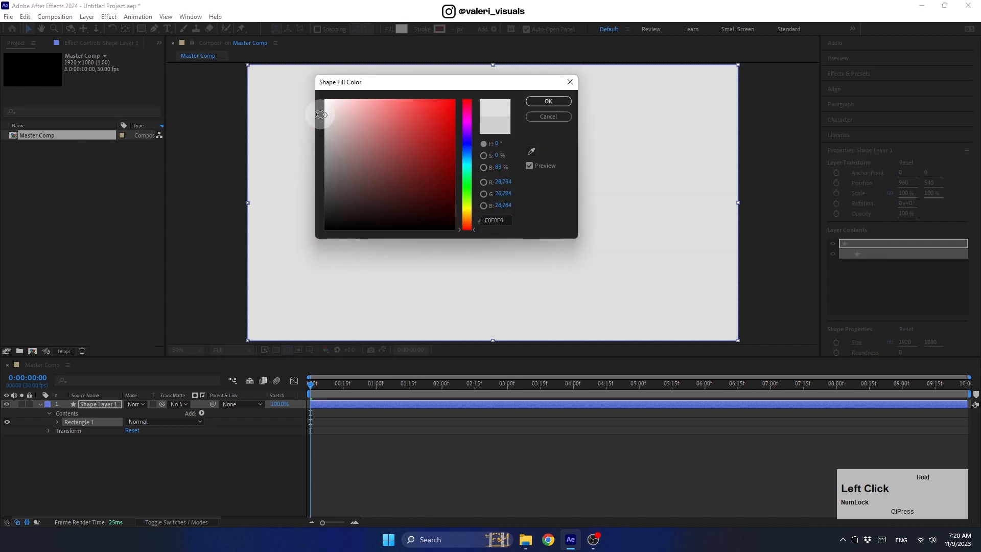
left_click(548, 100)
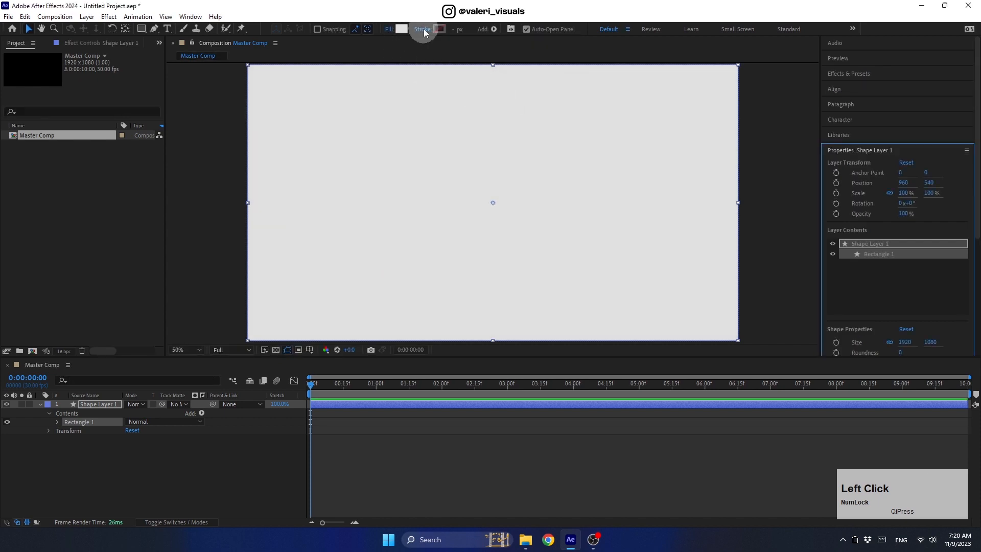
- Set the rectangle's stroke to None
left_click(424, 29)
left_click(386, 74)
left_click(420, 131)
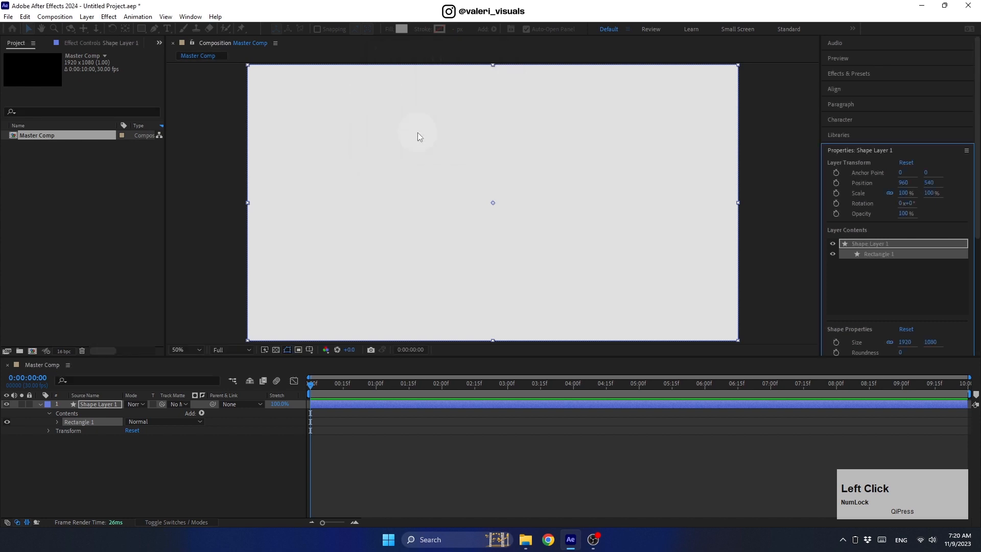
- Set the scale of Shape Layer 1 to 90%
left_click(110, 404)
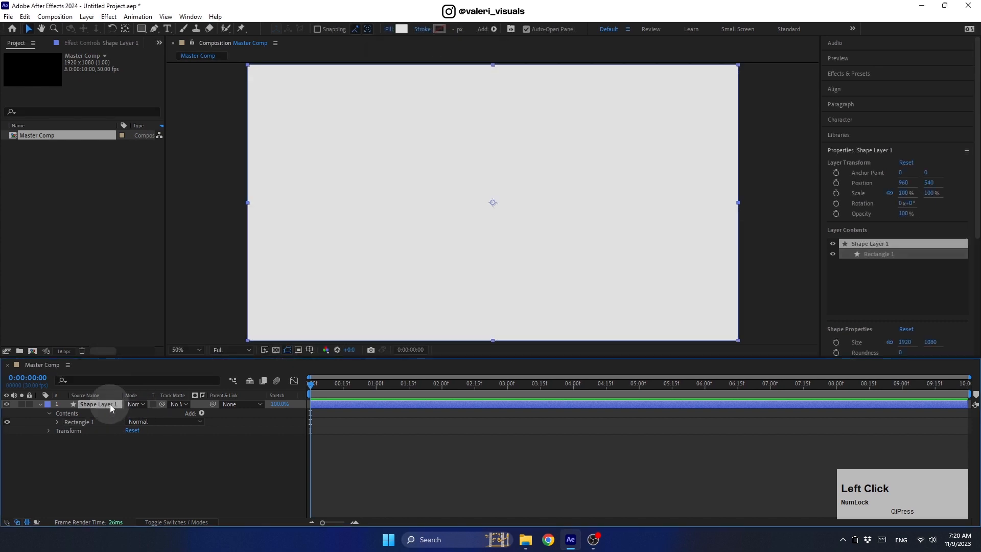
key("s")
left_click(141, 413)
type("90")
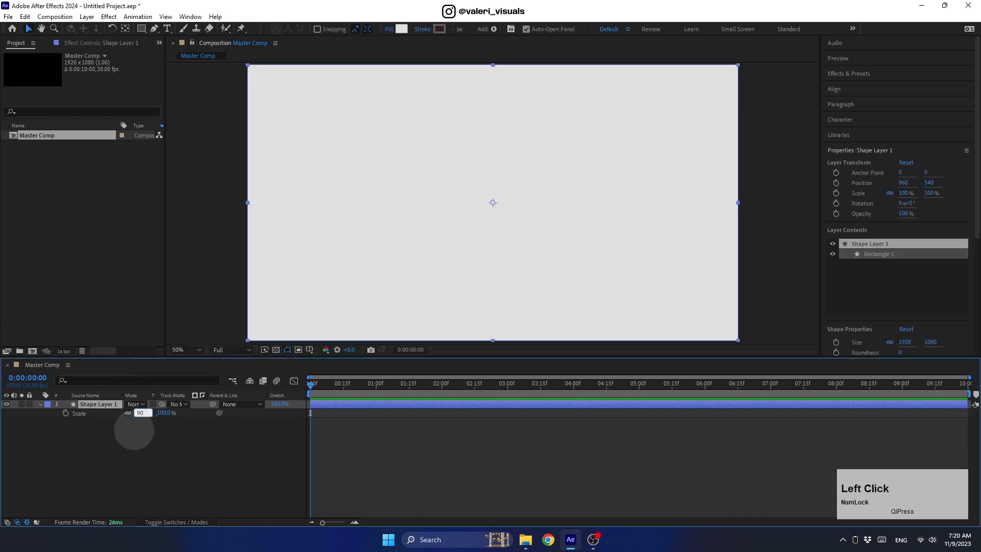
key("Return")
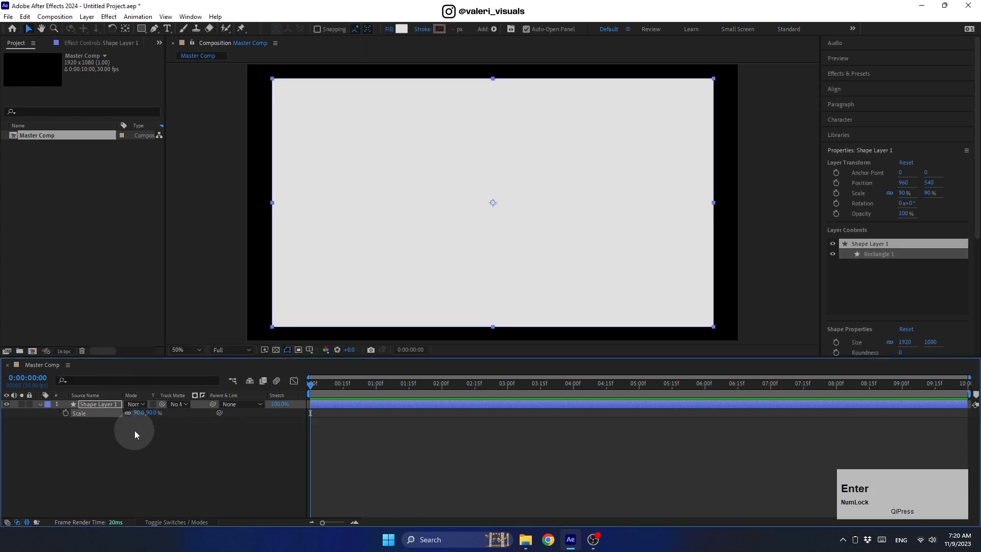
- Convert Rectangle Path 1 of the shape layer to a Bezier path
left_click(40, 405)
left_click(50, 422)
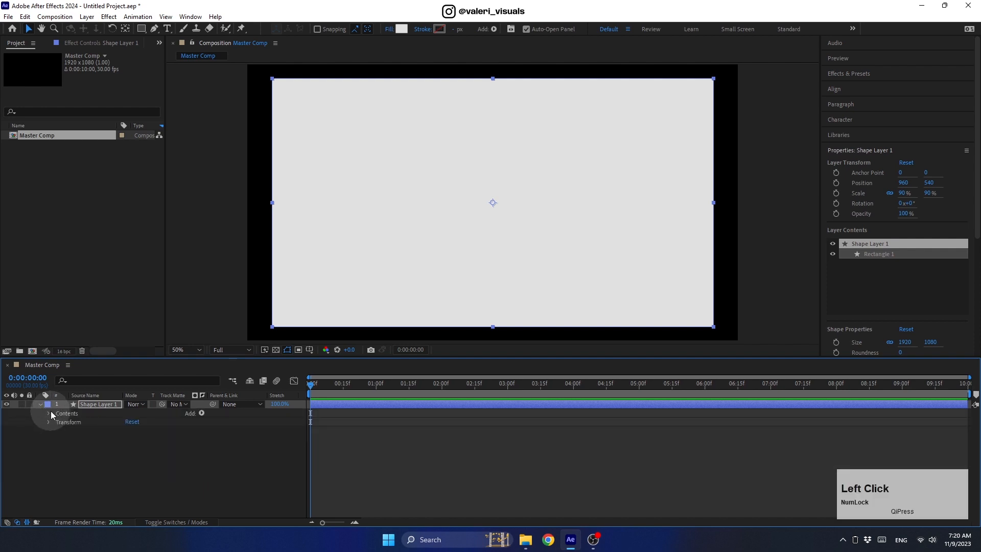
left_click(49, 412)
left_click(59, 422)
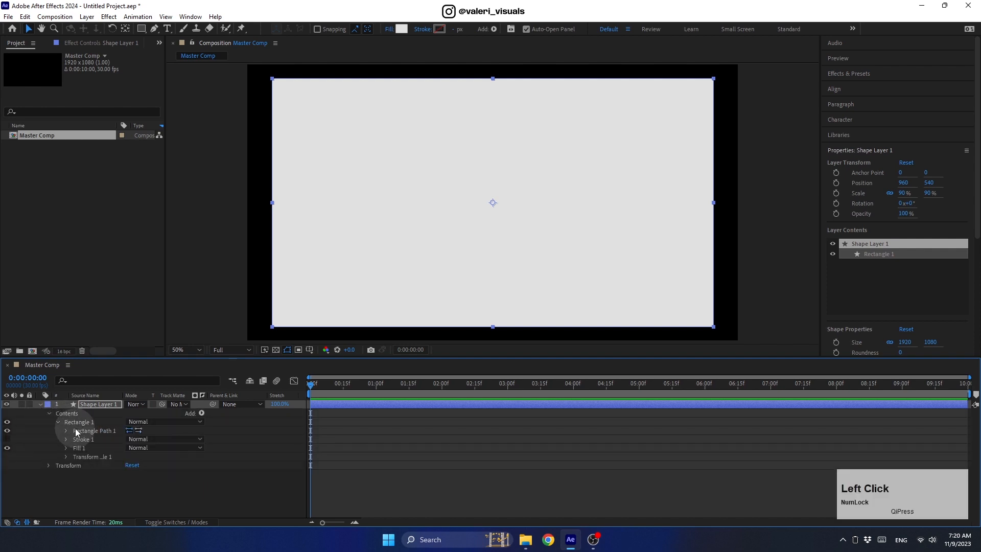
right_click(81, 430)
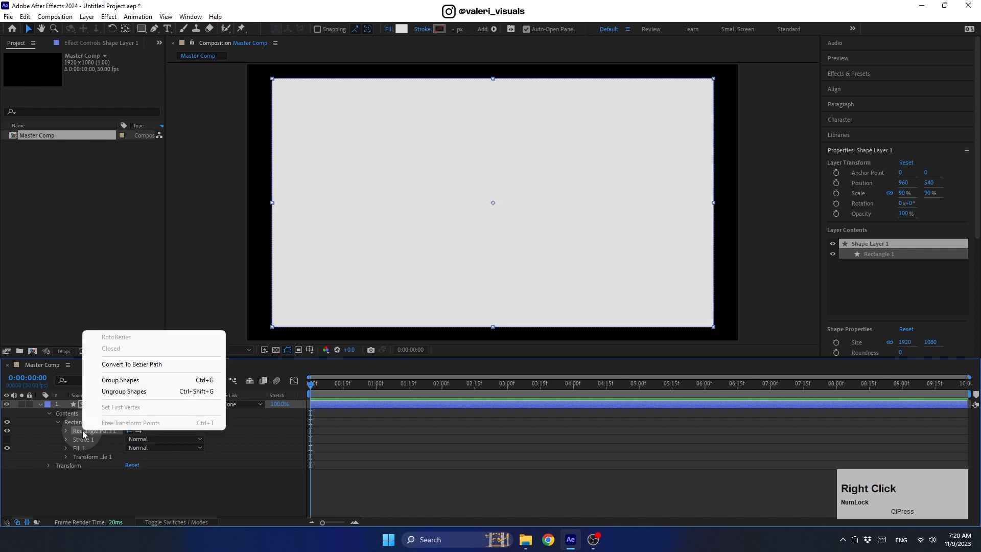
left_click(139, 365)
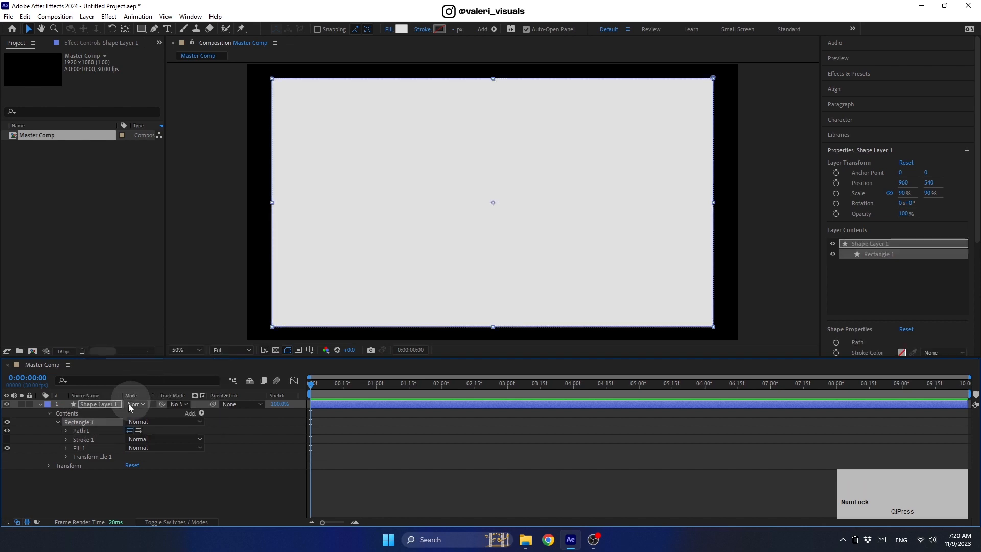
- Run Create Nulls From Paths with Points Follow Nulls on the rectangle's path, and collapse the shape layer
left_click(66, 430)
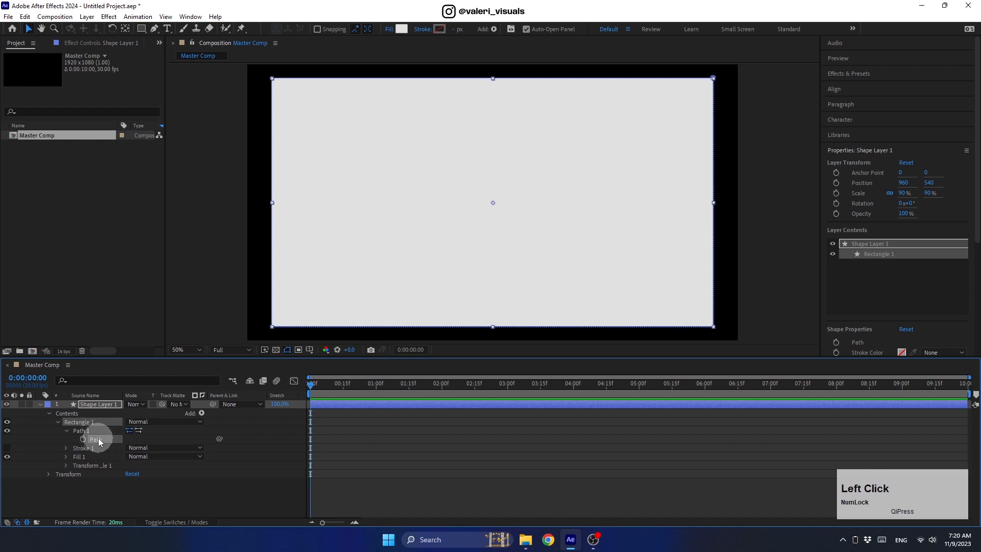
left_click(97, 439)
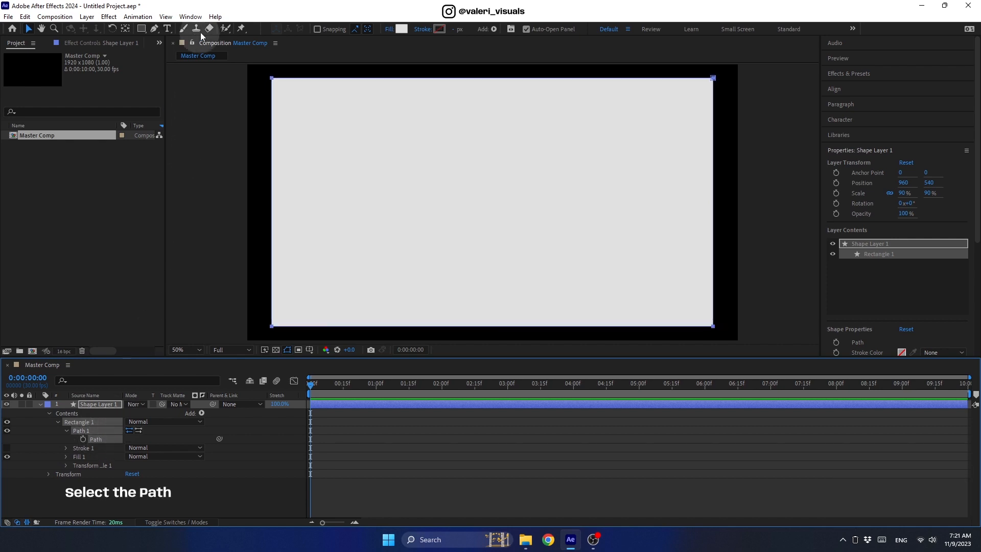
left_click(190, 16)
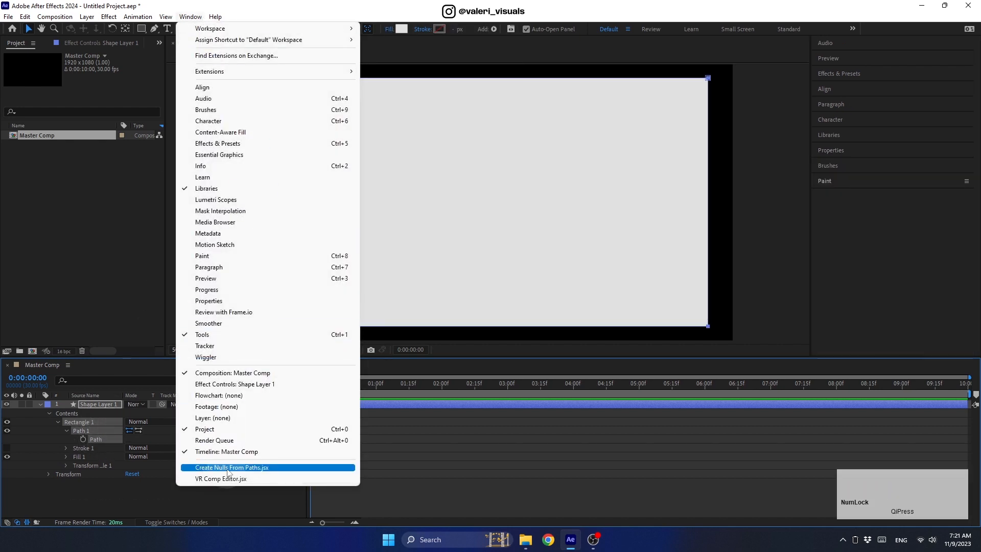
left_click(228, 467)
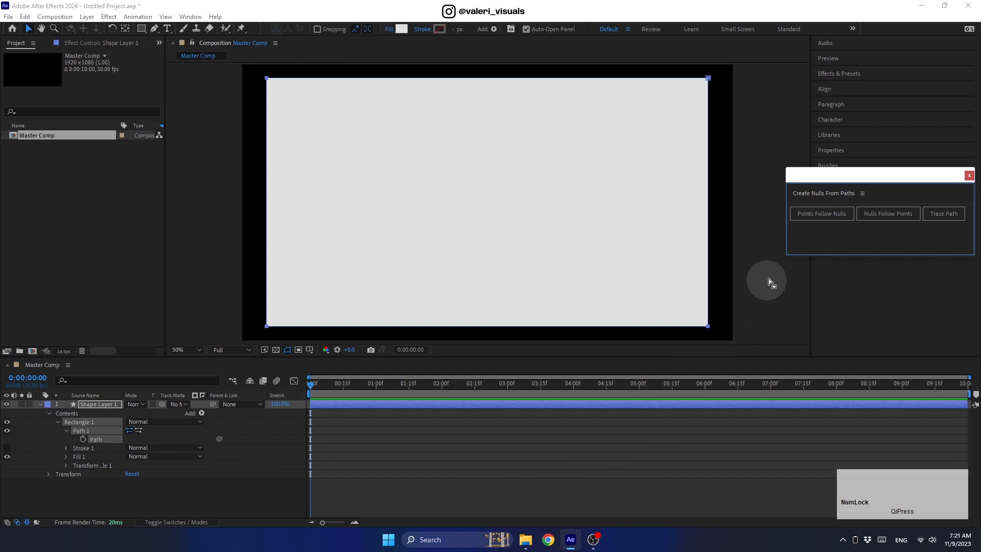
left_click_drag(816, 183, 532, 238)
left_click(547, 272)
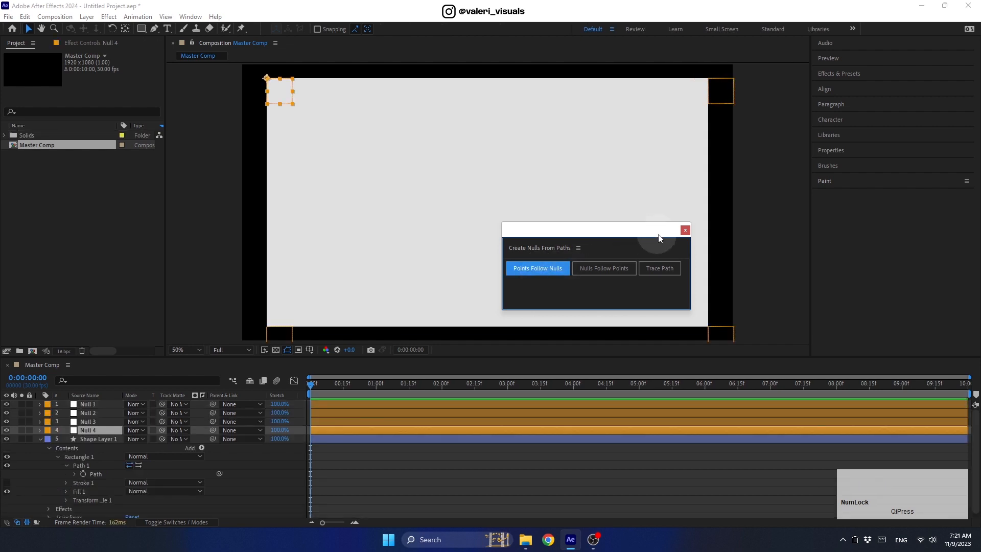
left_click(685, 230)
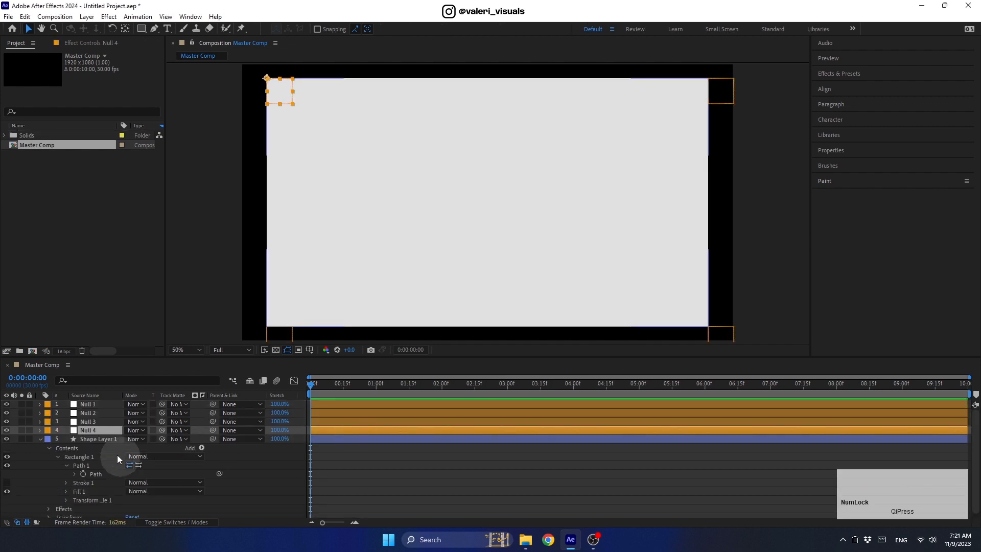
left_click(40, 439)
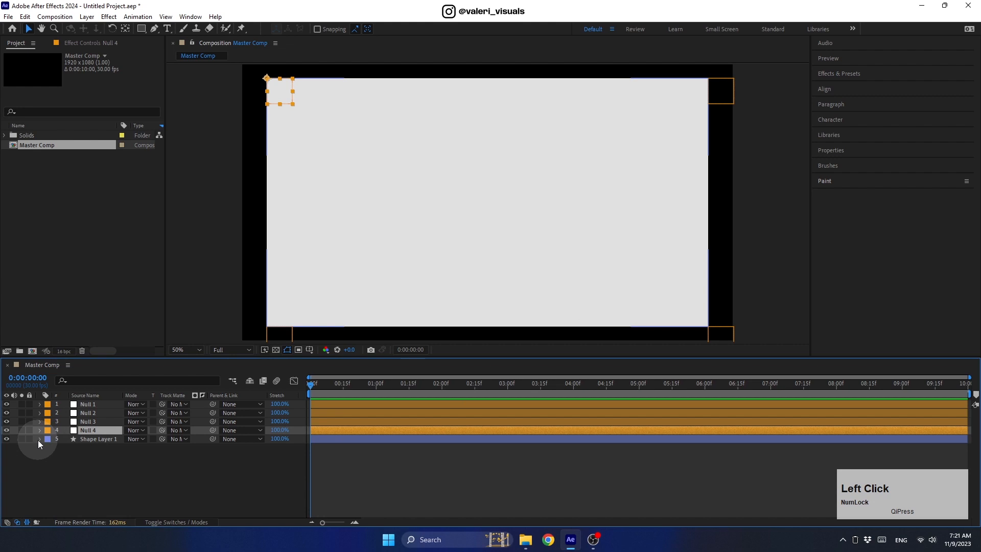
- Move to 0:00:06:00, reveal the Position of all four nulls and turn on the Title/Action Safe guides
left_click_drag(331, 388, 704, 394)
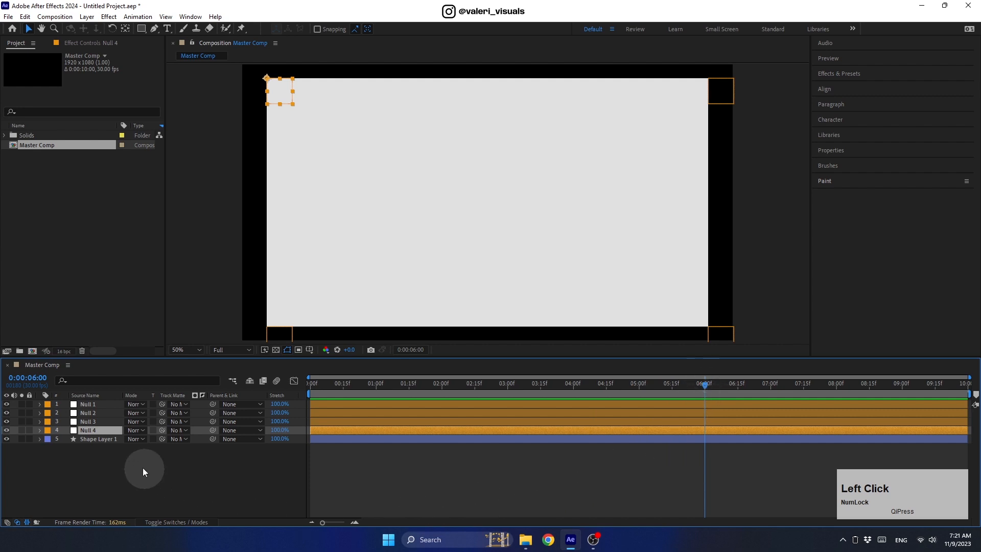
left_click(89, 405, "shift")
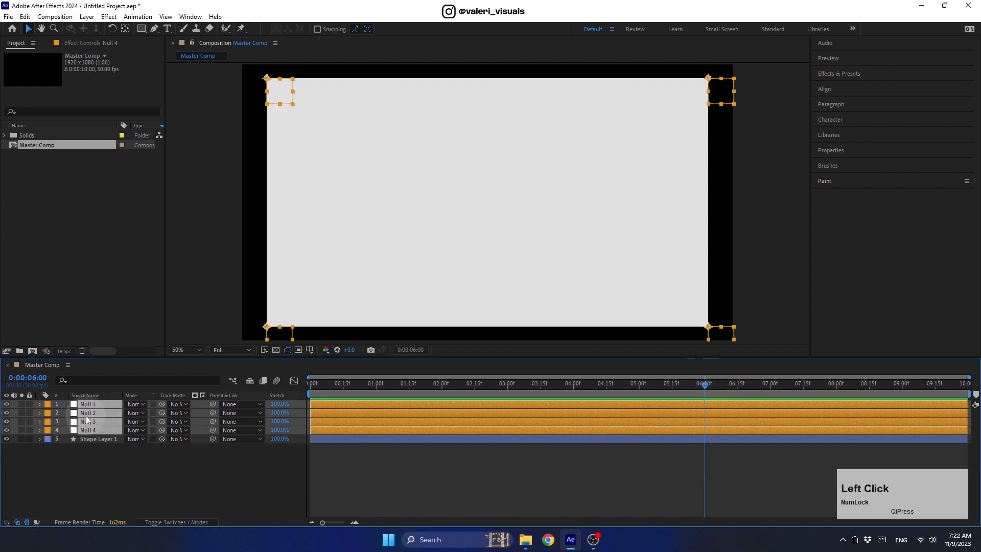
key("p")
left_click(310, 350)
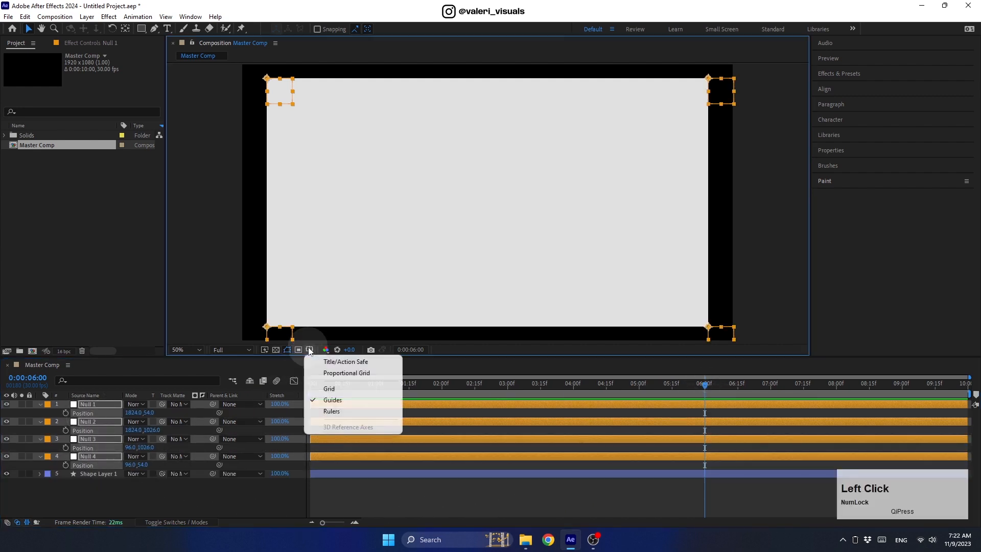
left_click(320, 363)
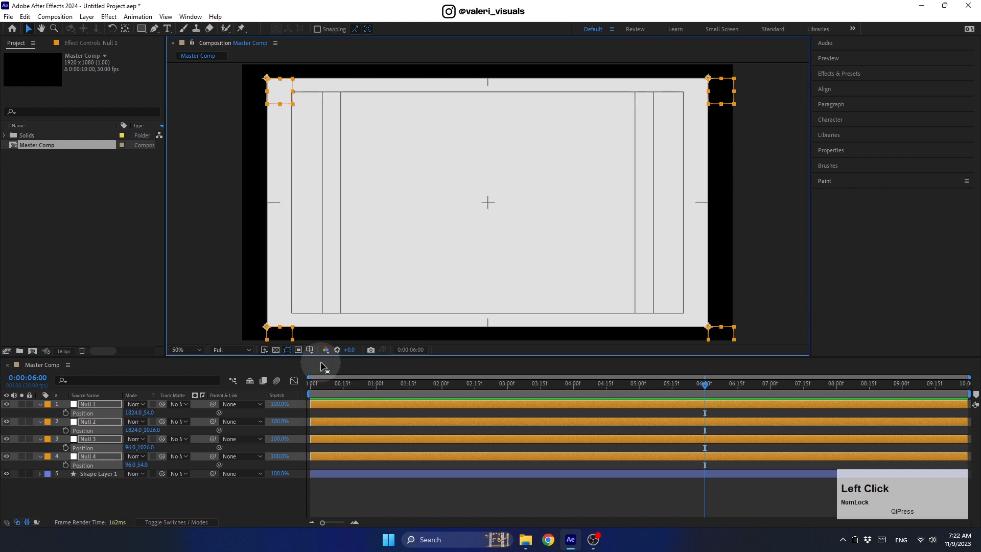
- Move the two left corner nulls to the horizontal centre at X 962 and keyframe the Position of all four nulls at 0:00:06:00
left_click(194, 196)
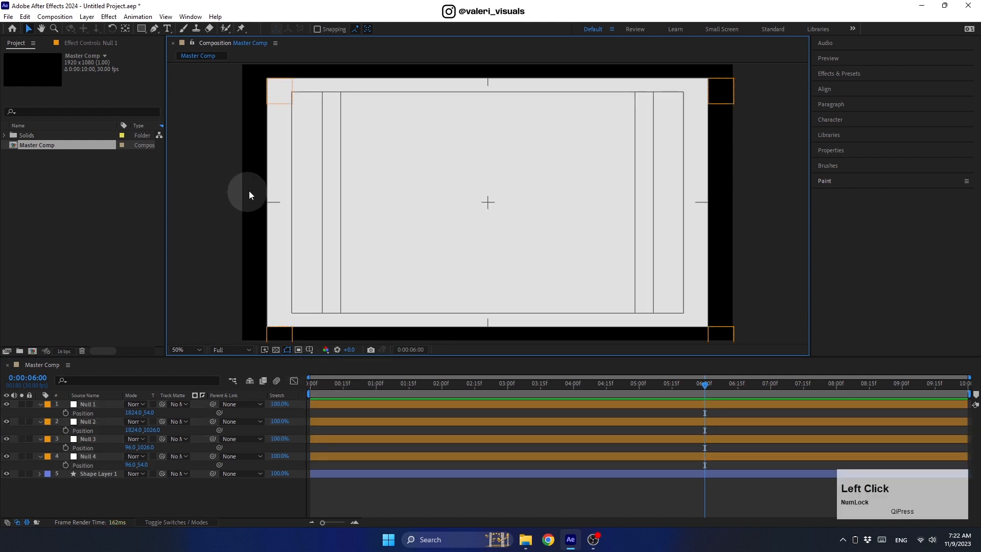
left_click(282, 93)
left_click(277, 333, "shift")
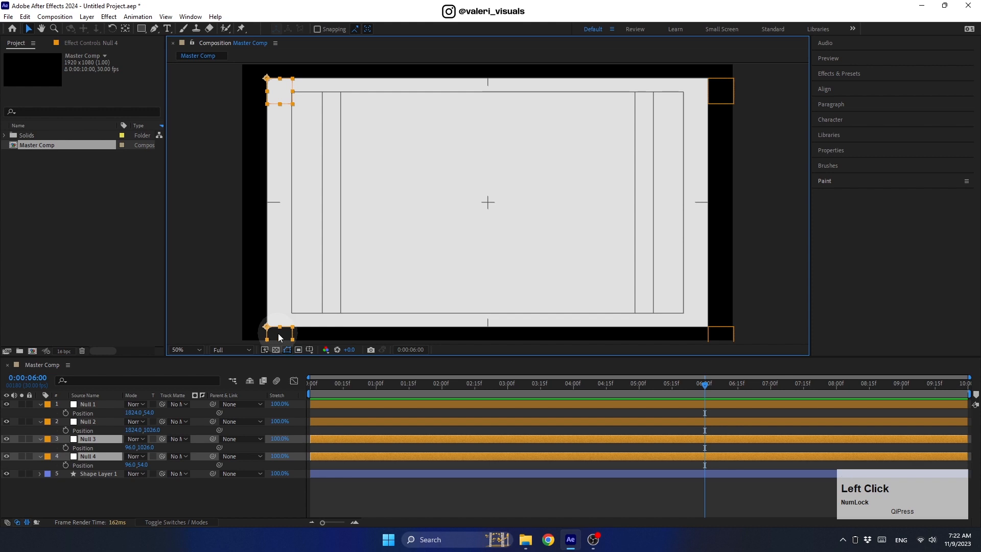
left_click_drag(277, 333, 500, 328)
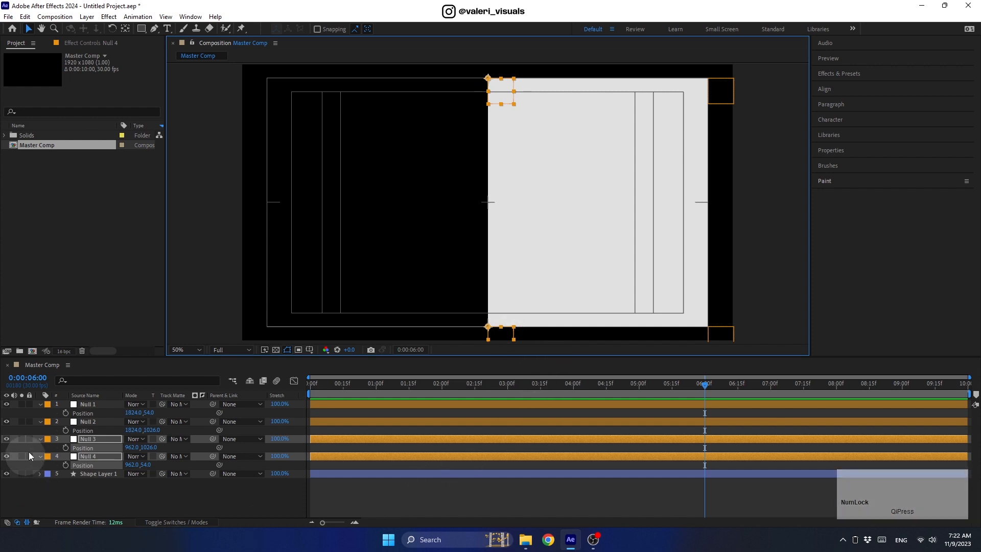
left_click_drag(67, 413, 68, 467)
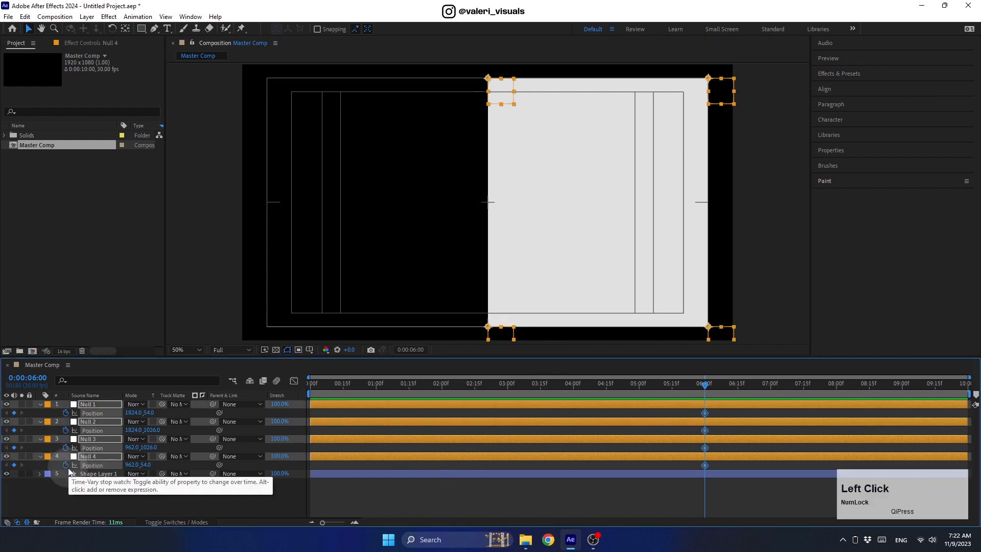
- At 0:00:05:00, move the two lower nulls up to Y 538 and add Position keyframes for Null 1 and Null 4
left_click_drag(700, 394, 638, 399)
left_click(743, 320)
left_click(722, 333)
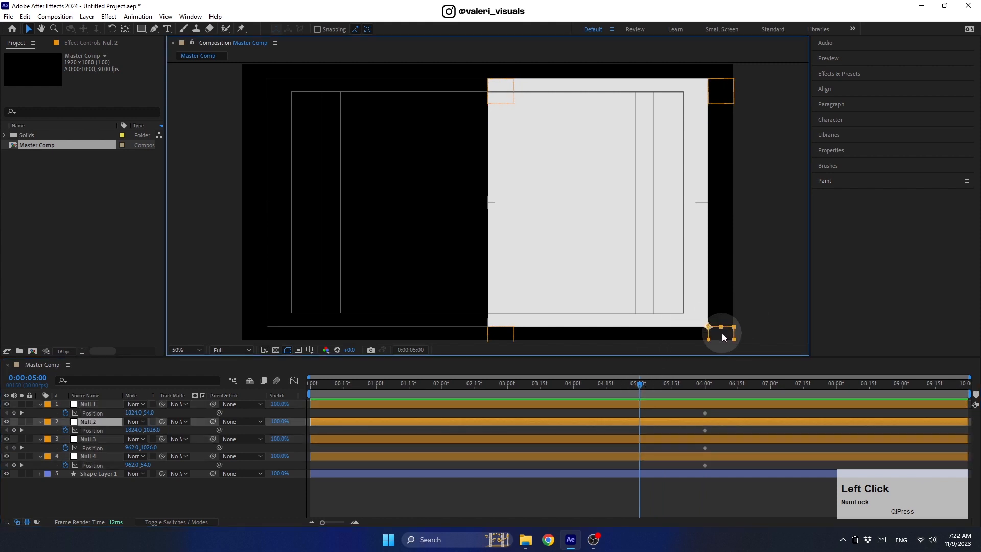
left_click(507, 332, "shift")
left_click_drag(502, 336, 510, 210)
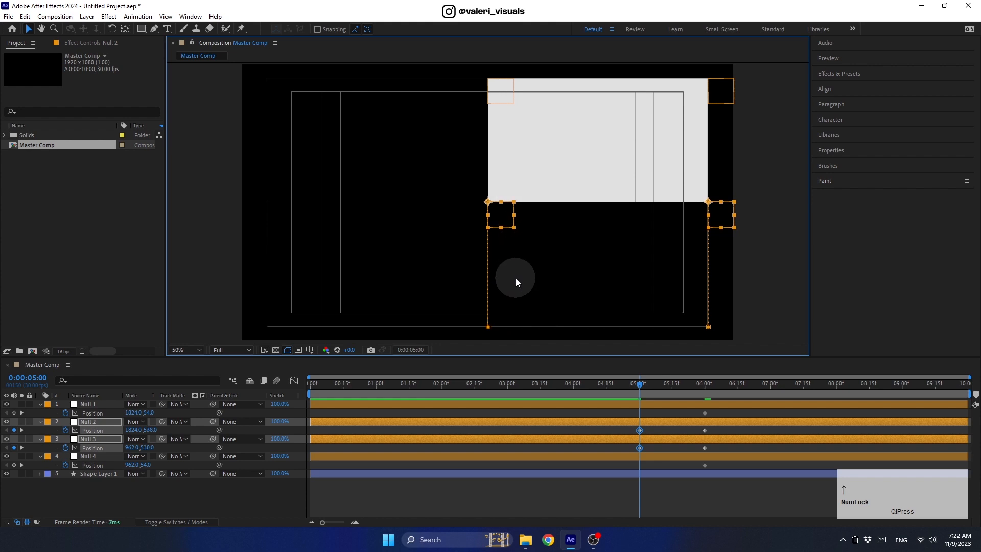
left_click(14, 413)
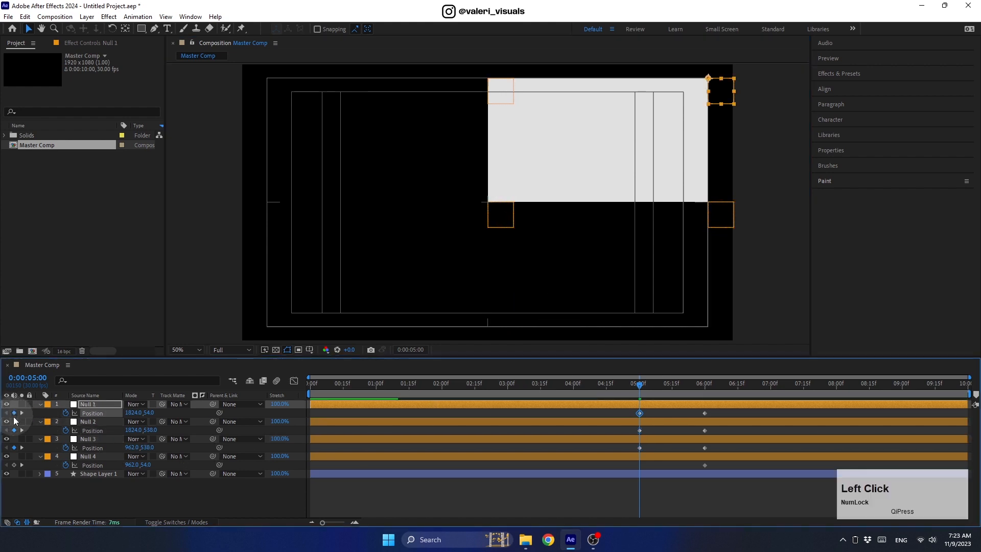
left_click(14, 464)
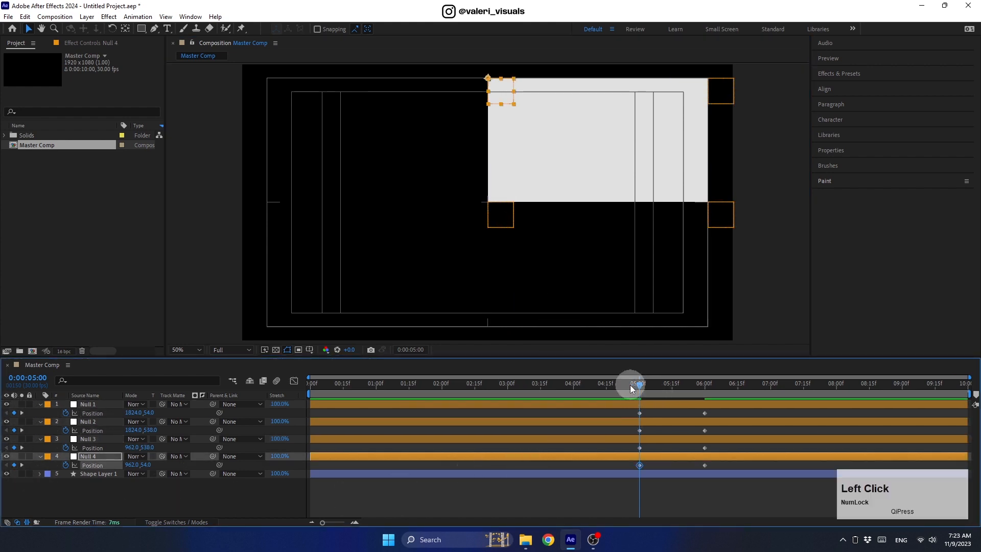
- At 0:00:04:00, move Null 3 and Null 4 left to X 98 and add Position keyframes for Null 1 and Null 2
left_click_drag(630, 384, 573, 403)
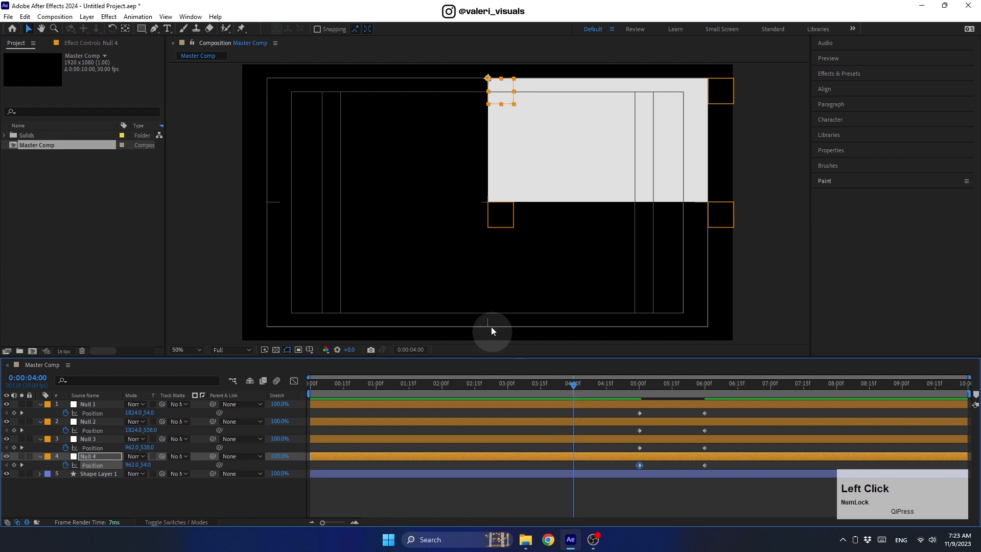
left_click(494, 222)
left_click(504, 103, "shift")
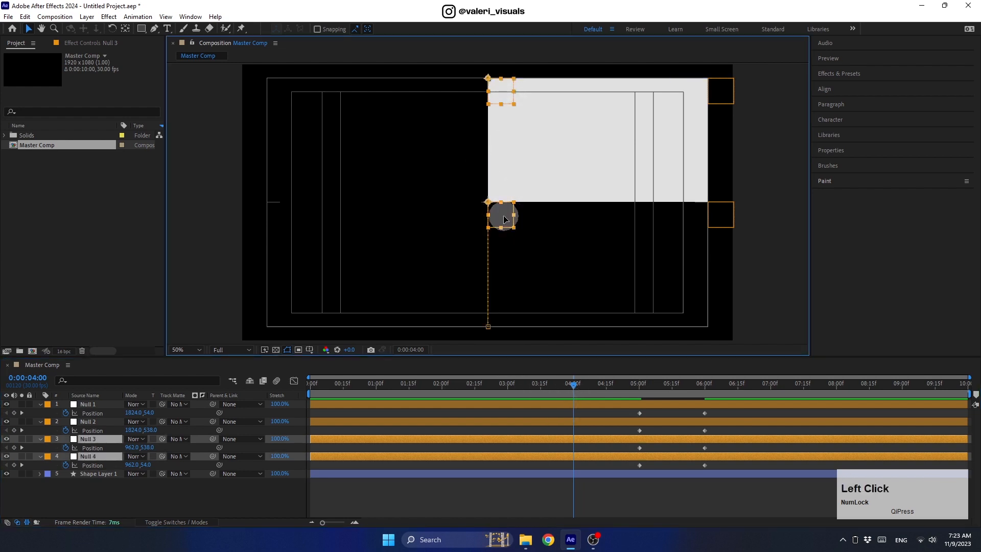
left_click_drag(504, 216, 282, 220)
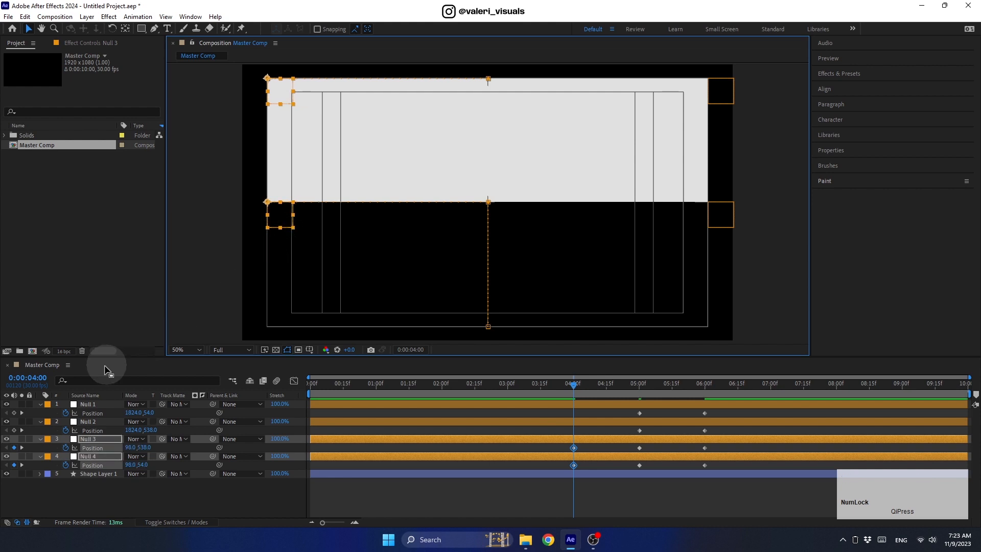
left_click(13, 412)
left_click(13, 430)
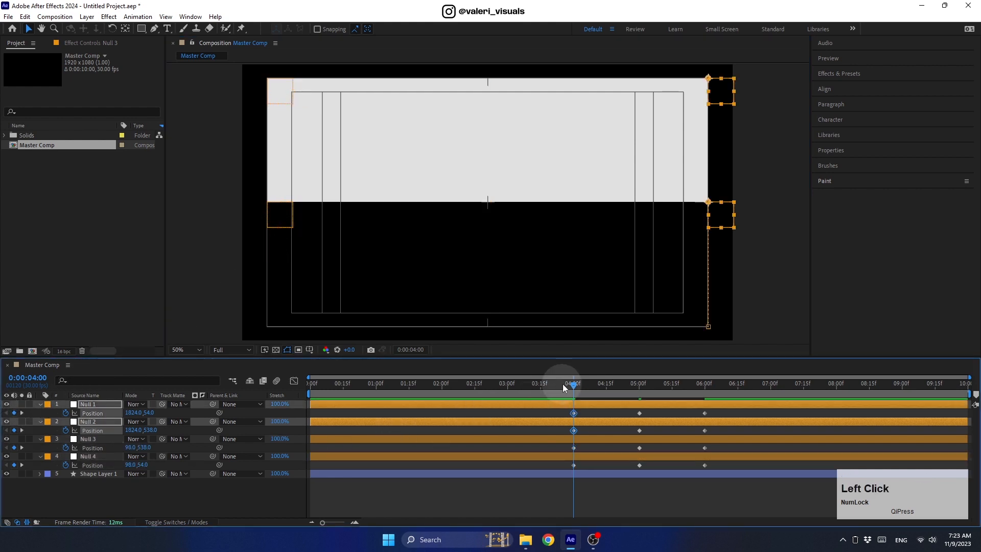
- At 0:00:03:00, move Null 1 and Null 2 to the horizontal centre at X 960 and add Position keyframes for Null 3 and Null 4
left_click_drag(560, 382, 508, 384)
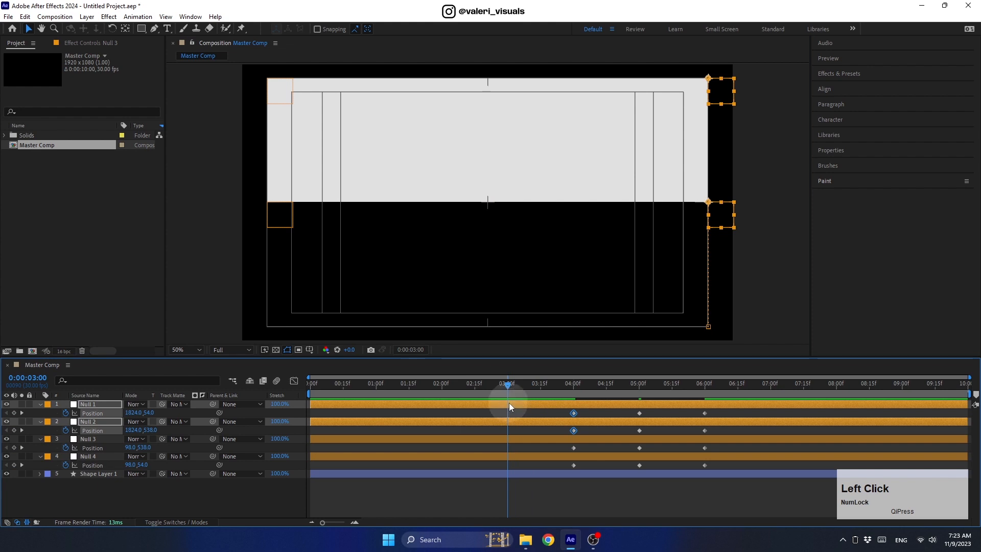
left_click(739, 217)
left_click(723, 110)
left_click(721, 215, "shift")
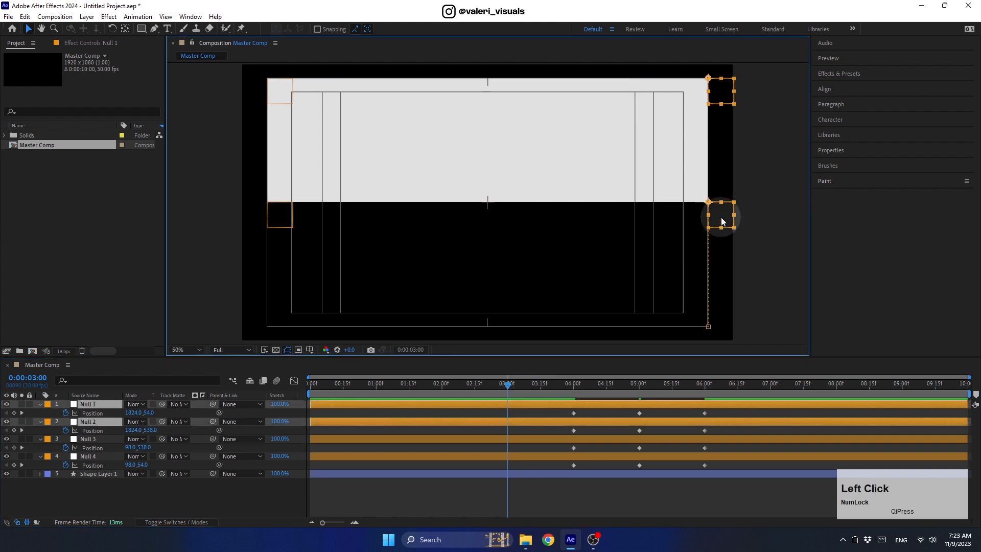
left_click_drag(722, 217, 498, 216)
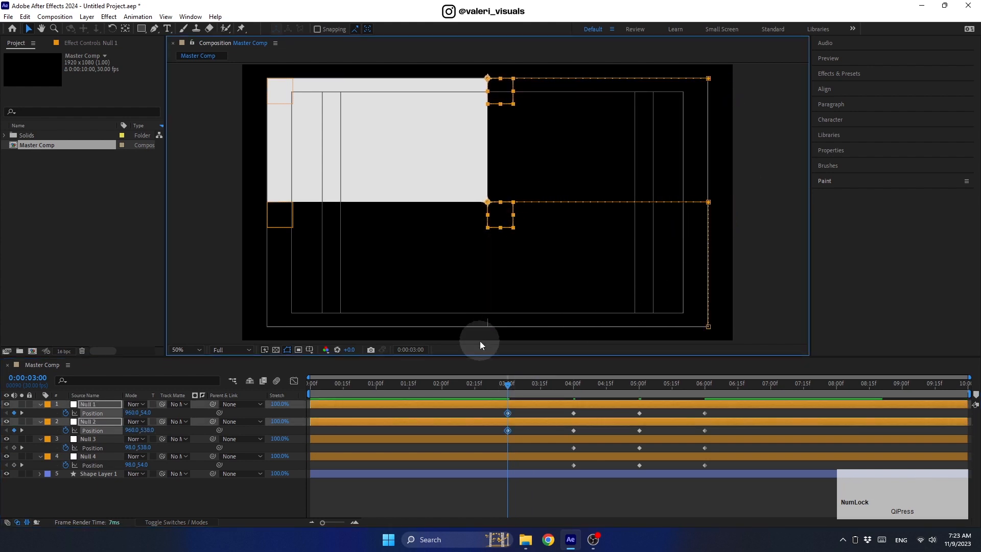
left_click(14, 447)
left_click(14, 464)
- At 0:00:02:00, move Null 2 and Null 3 down to Y 1026 and add Position keyframes for Null 1 and Null 4
left_click_drag(496, 392, 441, 393)
left_click(501, 212)
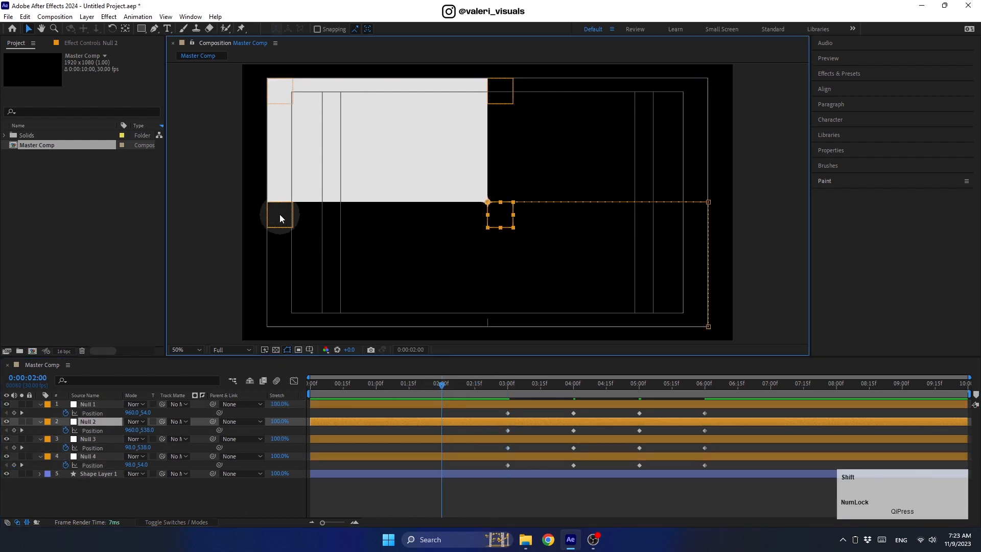
left_click(281, 217, "shift")
left_click_drag(281, 217, 268, 338)
left_click(14, 413)
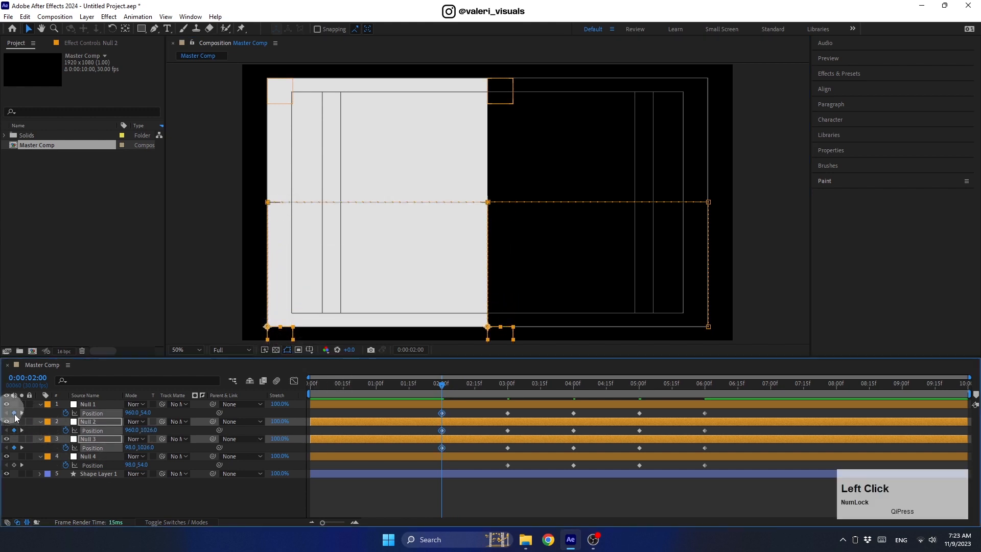
left_click(14, 465)
- At 0:00:01:00, move Null 1 and Null 4 down to Y 538 and add Position keyframes for Null 2 and Null 3
left_click_drag(425, 400, 377, 396)
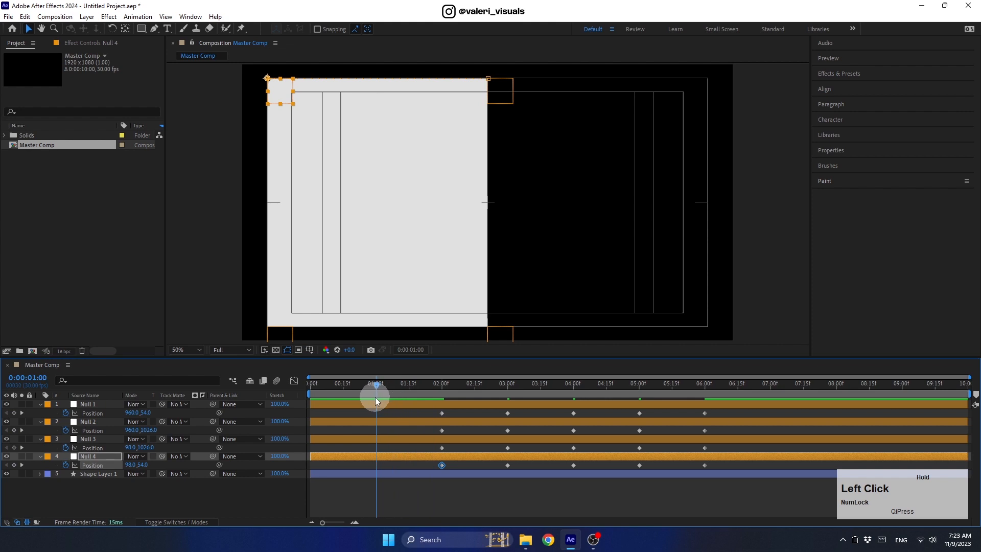
left_click(499, 91)
left_click(289, 105, "shift")
left_click_drag(289, 105, 274, 216)
left_click(14, 430)
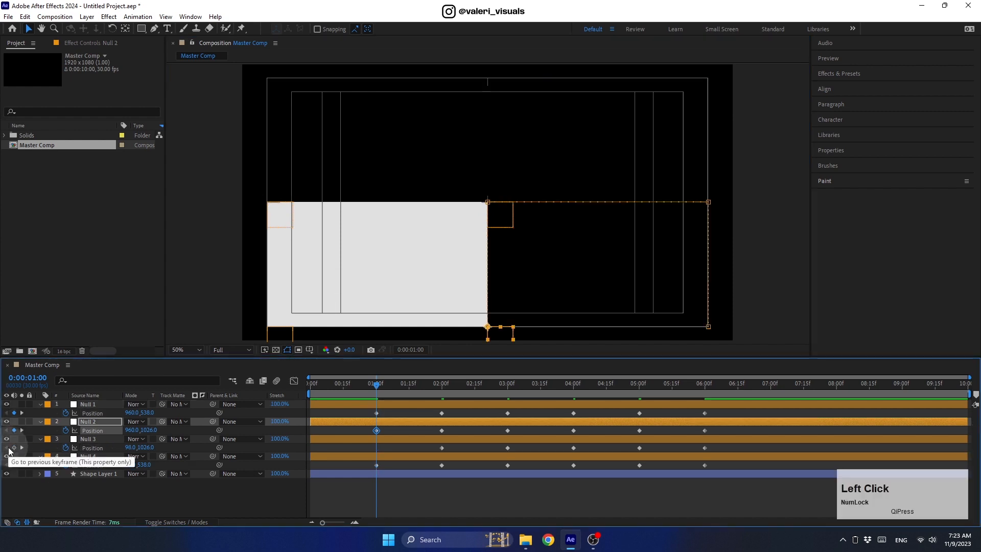
left_click(14, 447)
- Go to 0:00:00:00 and turn off the Title/Action Safe guides
left_click_drag(365, 385, 299, 391)
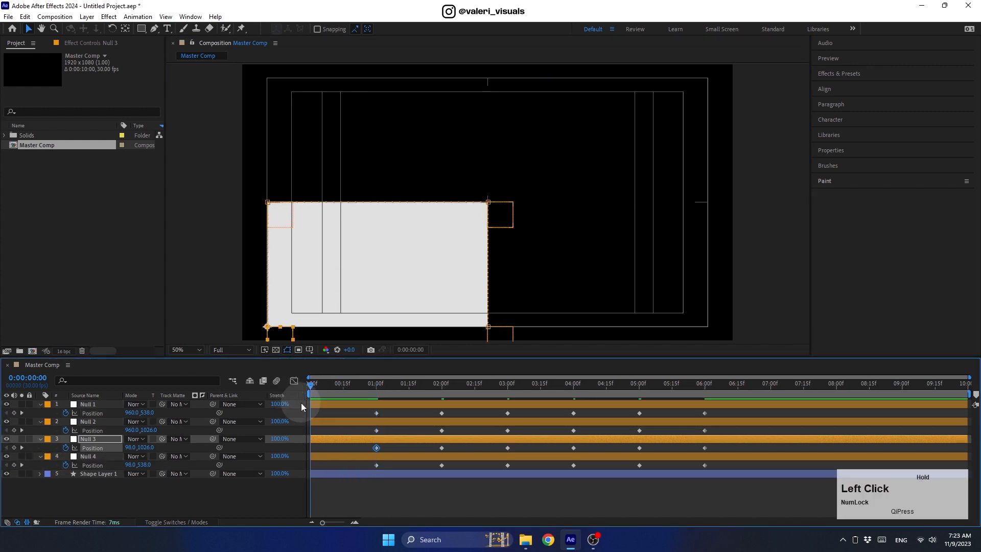
left_click(309, 349)
left_click(325, 361)
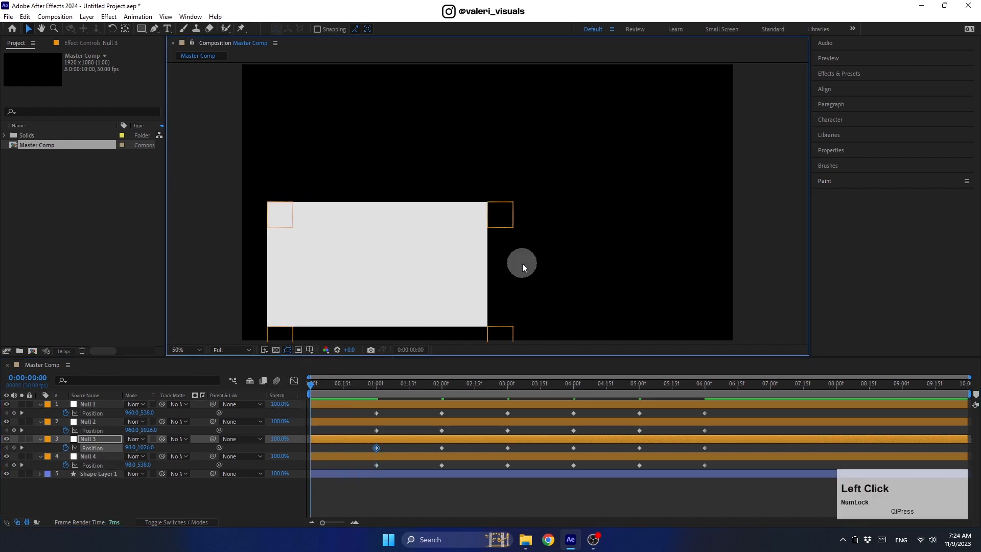
- Move Null 1 and Null 2 to X 98 so the rectangle collapses, and keyframe the Position of Null 3 and Null 4 at 0:00:00:00
left_click(507, 213)
left_click(499, 333, "shift")
left_click_drag(498, 217, 280, 236)
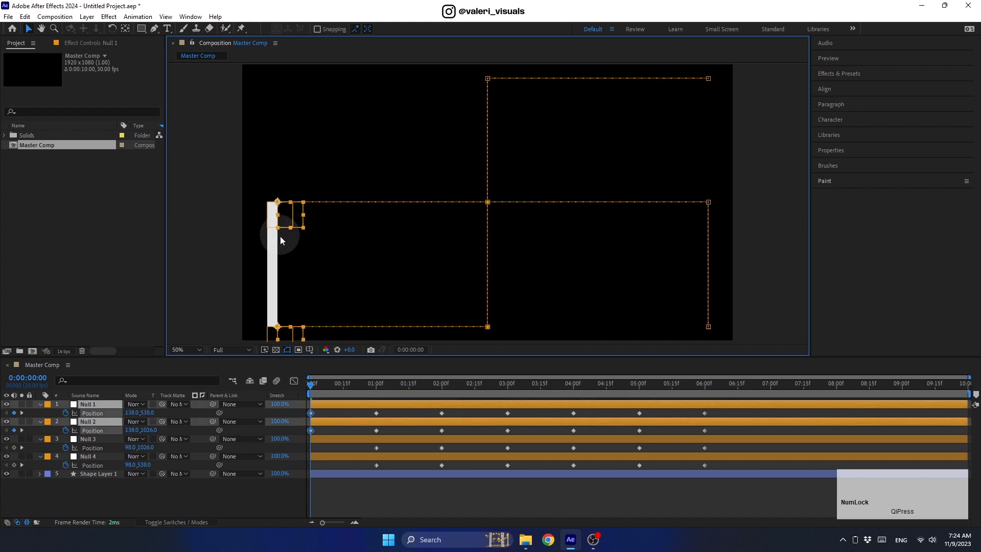
scroll(247, 283, "up", 2)
left_click_drag(247, 283, 524, 180)
key("Left")
key("Left")
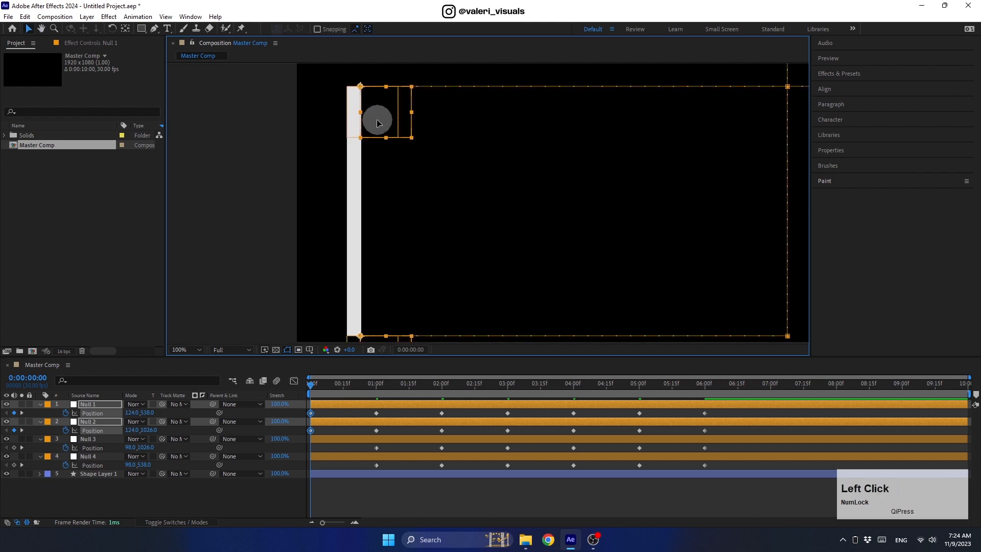
left_click_drag(376, 119, 363, 121)
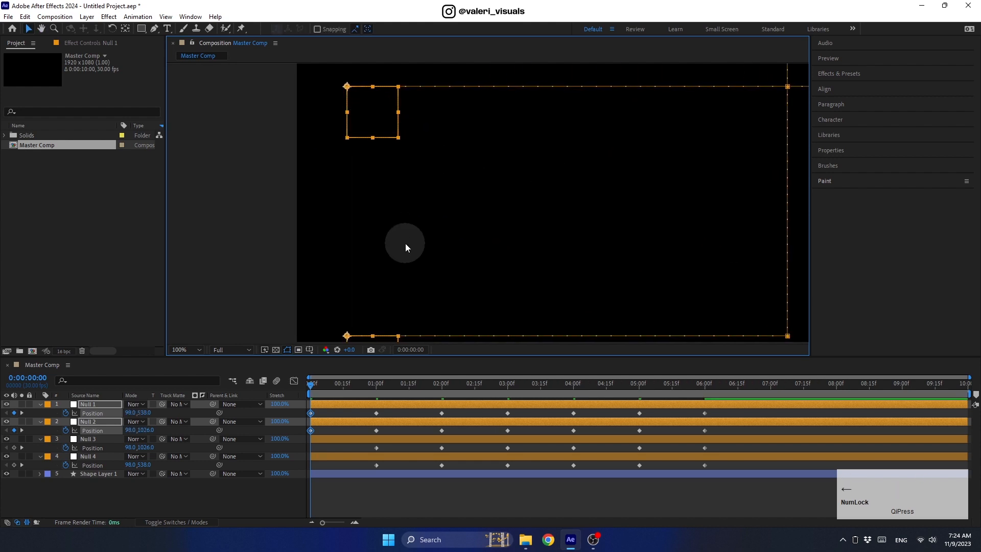
left_click(14, 447)
left_click(14, 464)
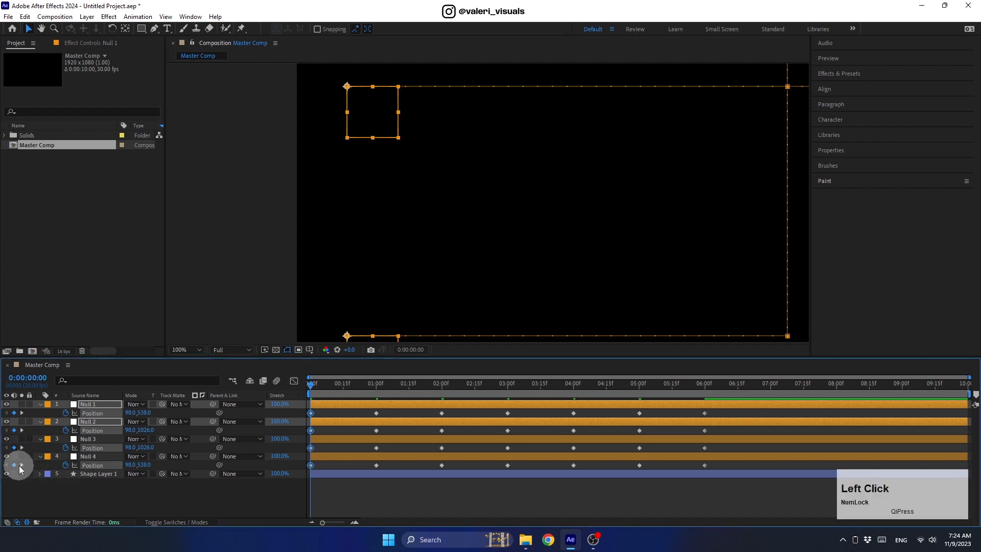
- Apply Easy Ease to all Position keyframes of the four nulls
left_click(199, 349)
left_click(201, 170)
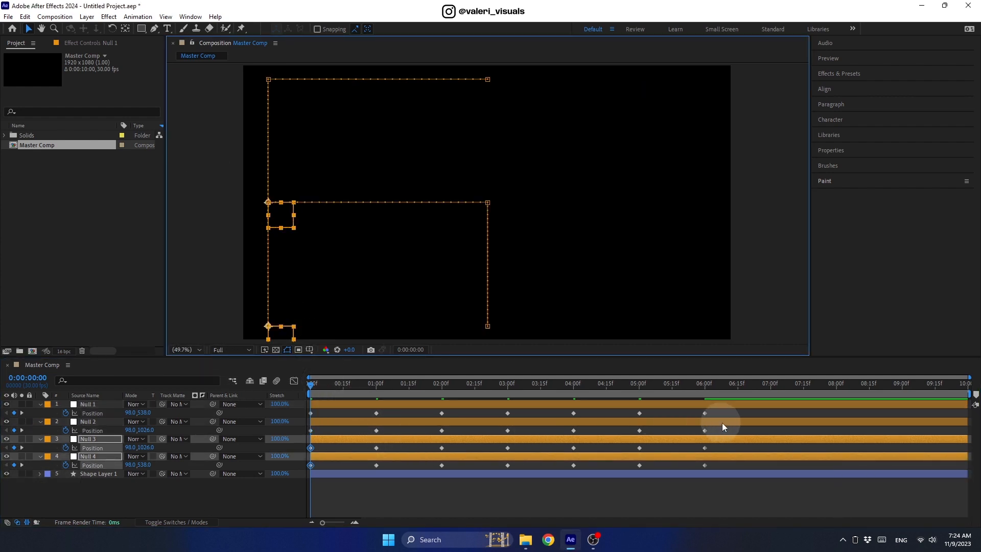
left_click_drag(722, 410, 302, 470)
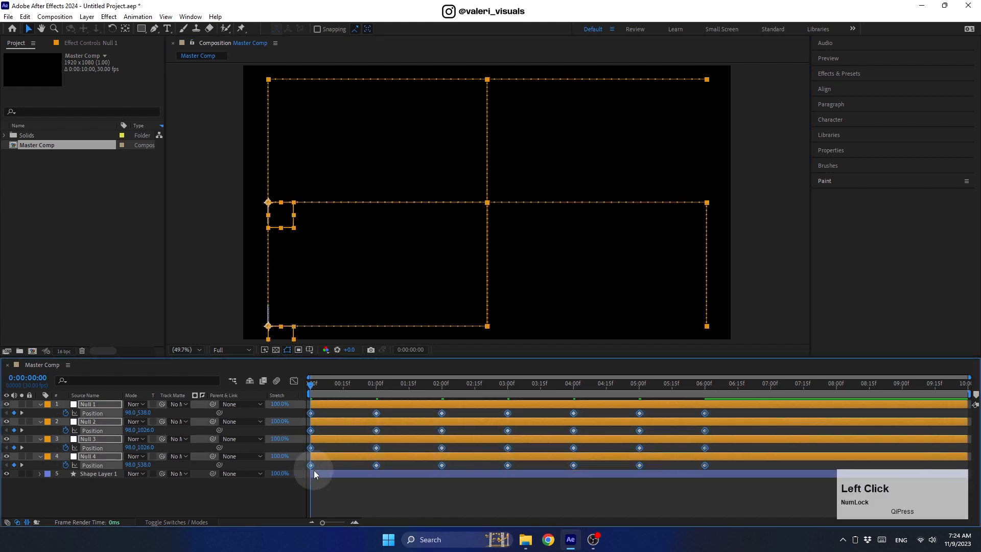
right_click(311, 465)
mouse_move(378, 458)
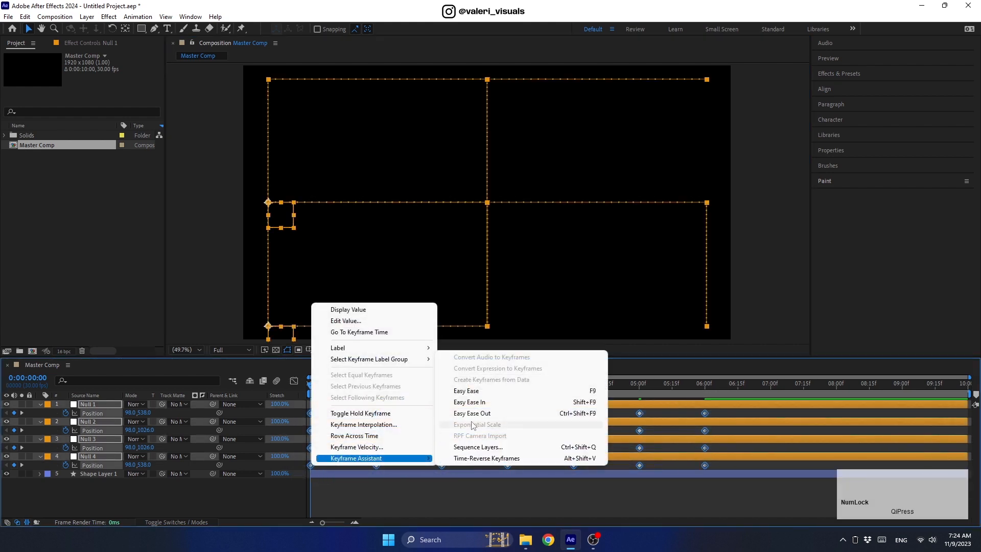
left_click(465, 390)
- Set the incoming and outgoing velocity influence of all selected Position keyframes to 85%
right_click(443, 466)
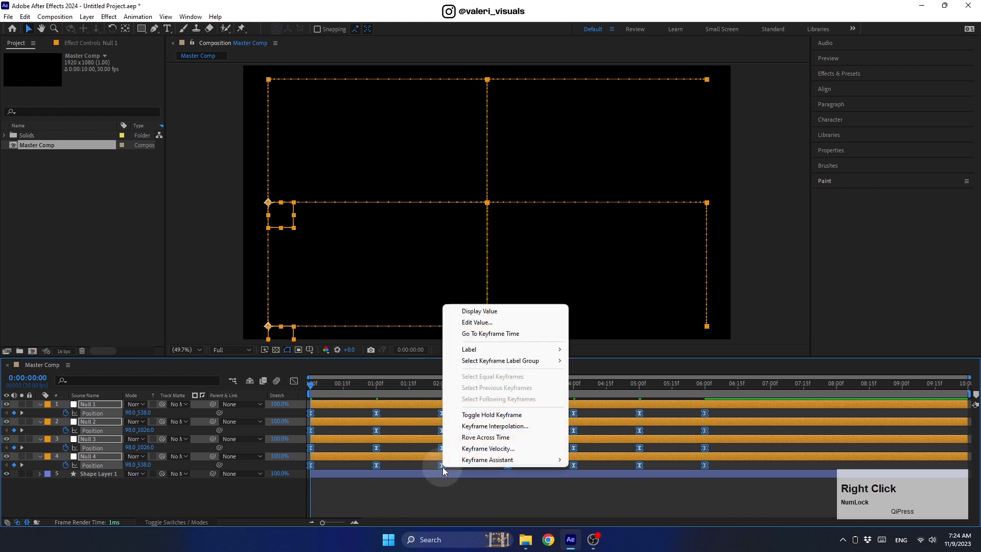
left_click(484, 449)
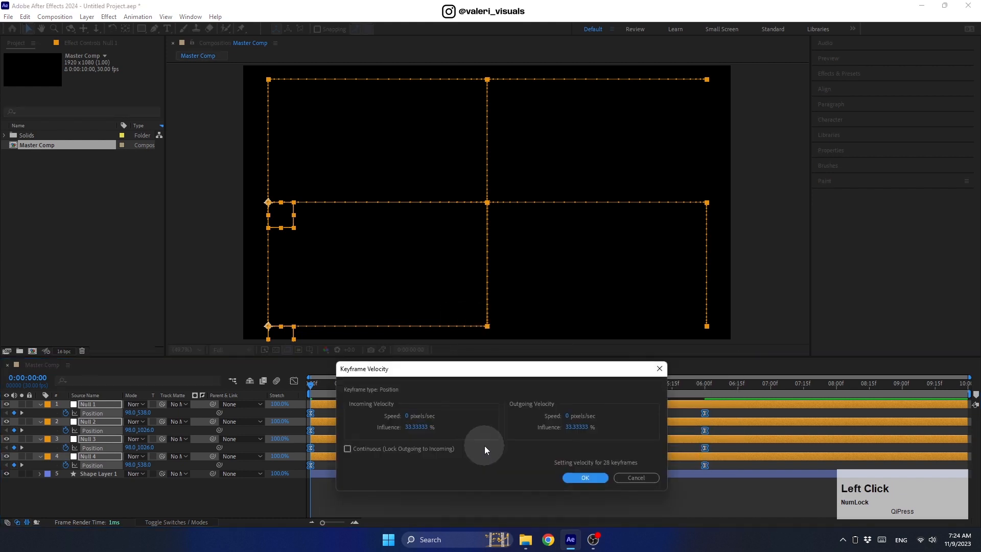
left_click(416, 427)
type("85")
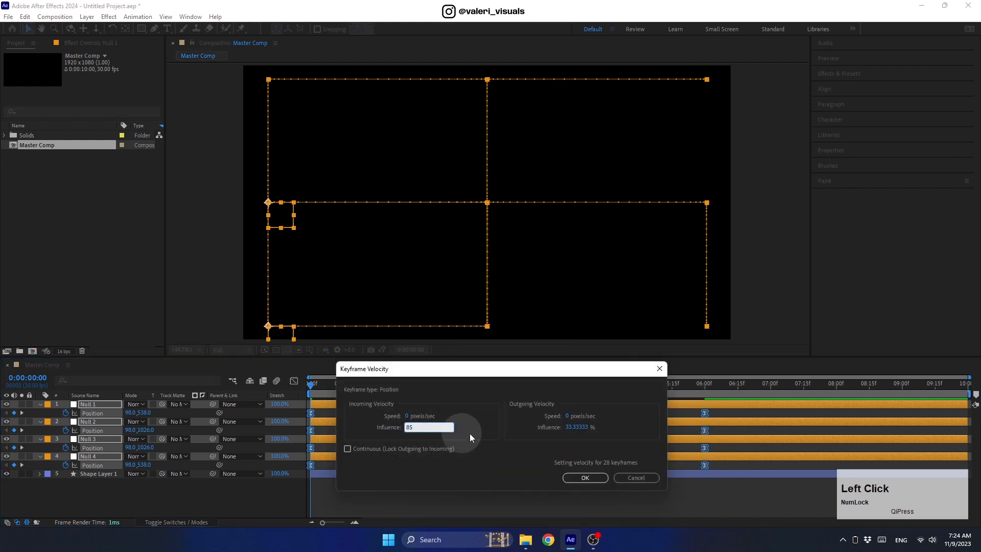
left_click(572, 427)
type("85")
left_click(584, 480)
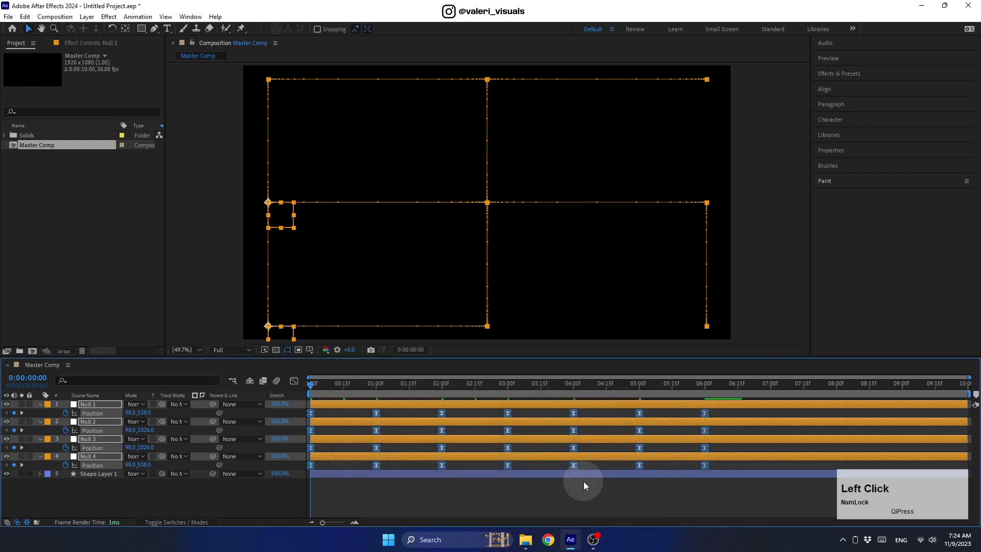
- Preview the eased rectangle animation from the start to judge its speed
left_click(245, 495)
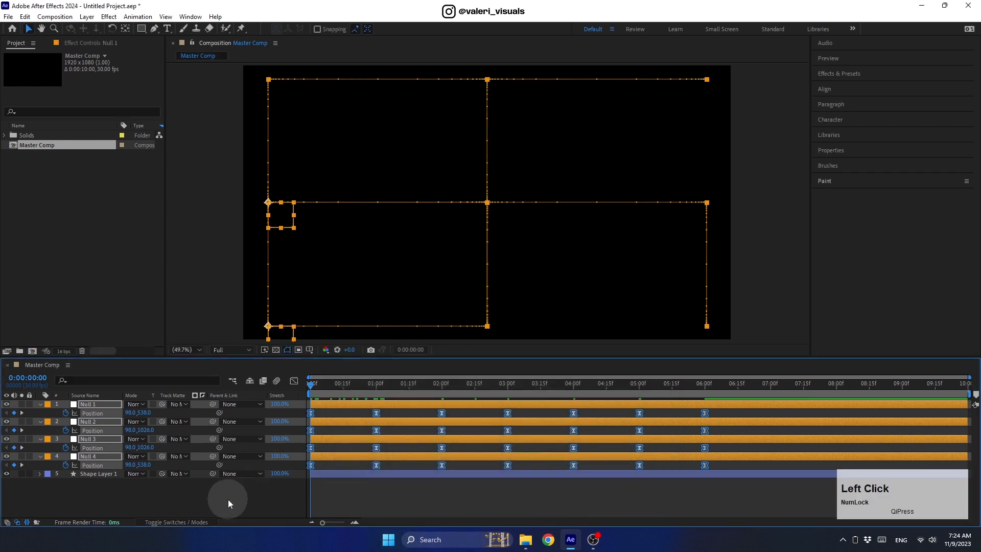
key("space")
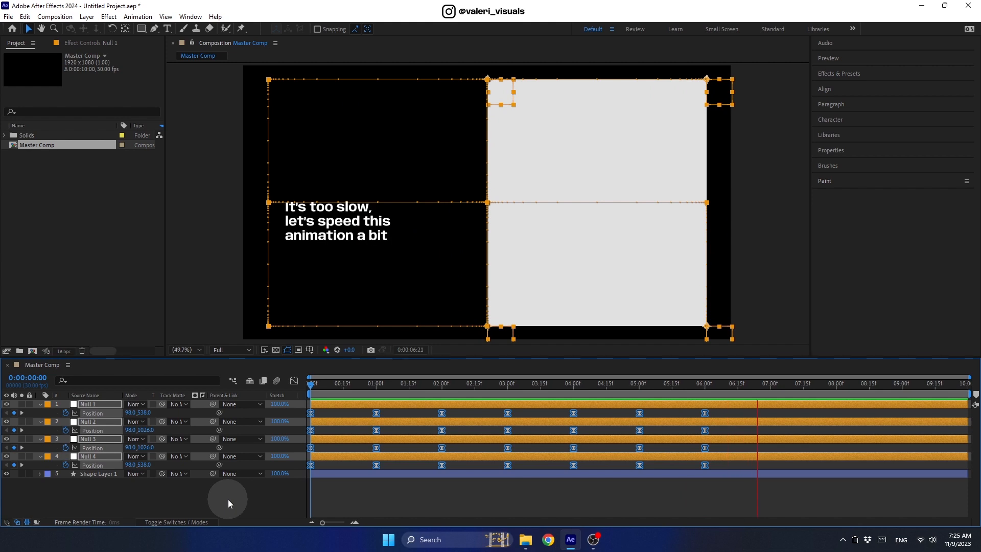
key("space")
key("Num_Lock")
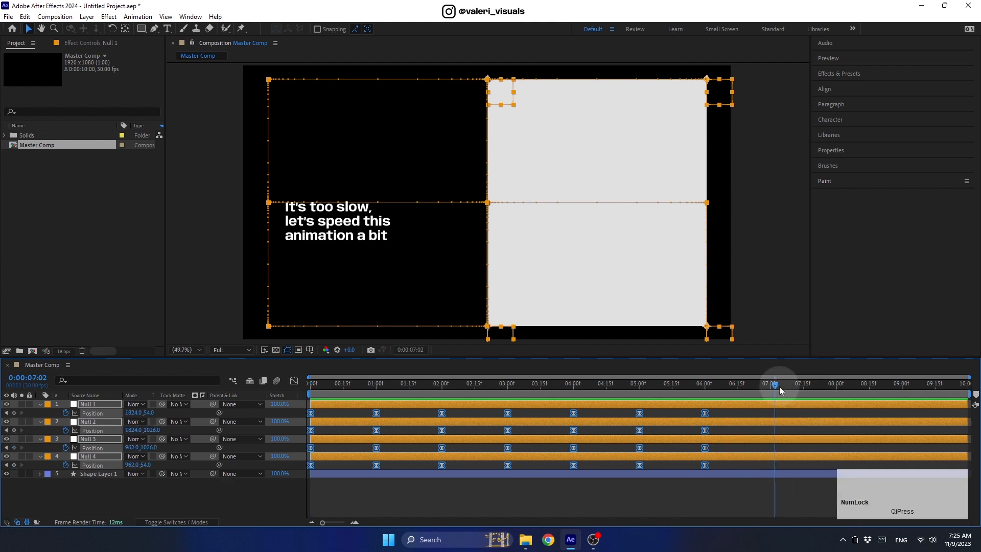
- Compress all null Position keyframes proportionally so the last ones fall at 0:00:03:00
left_click_drag(780, 389, 508, 418)
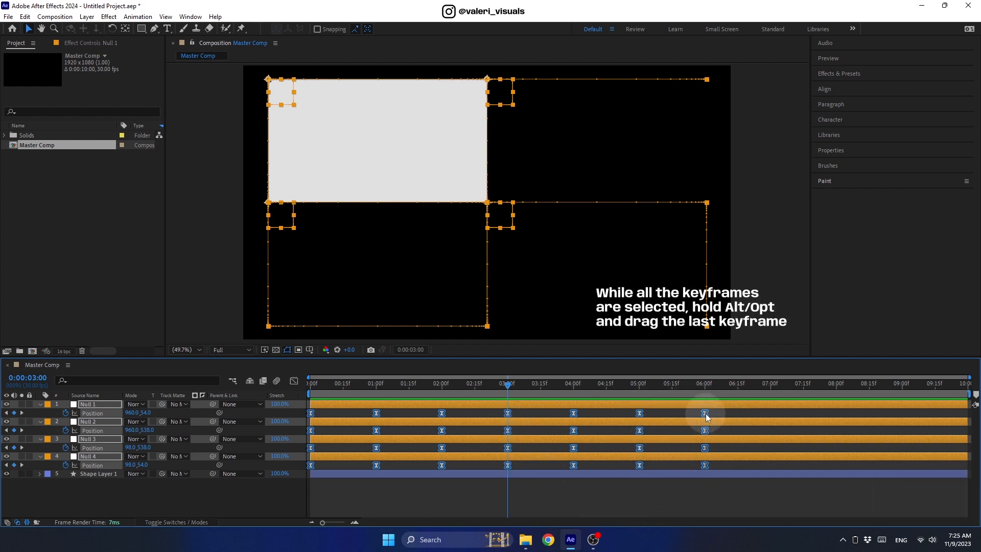
key("alt")
left_click_drag(705, 412, 508, 421)
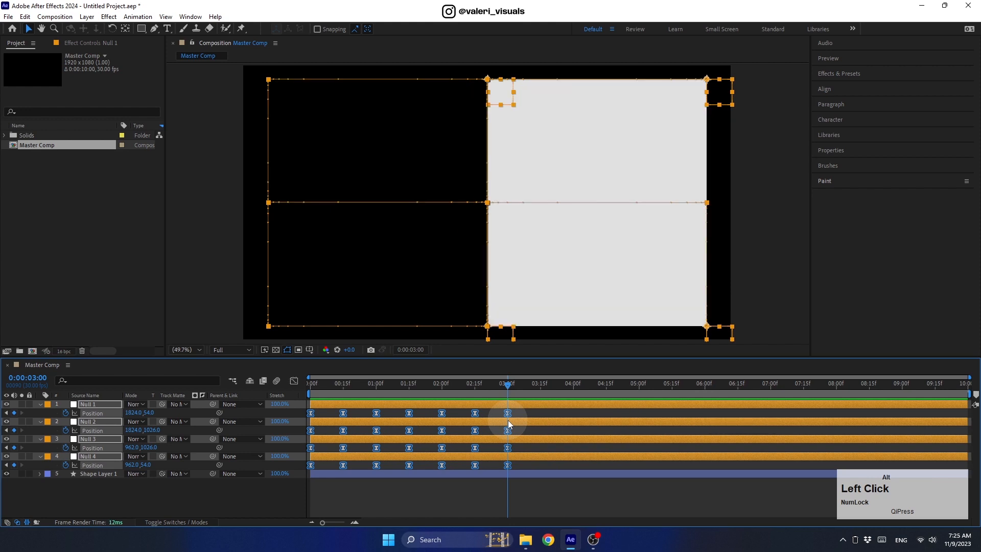
- Return to 0:00:00:00 and preview the sped-up rectangle animation
left_click_drag(508, 384, 241, 495)
key("space")
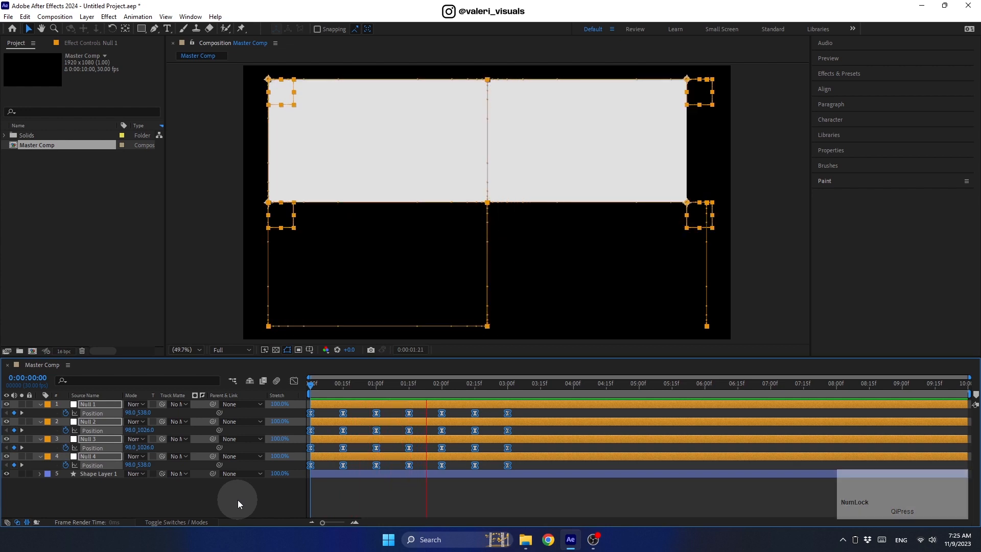
key("space")
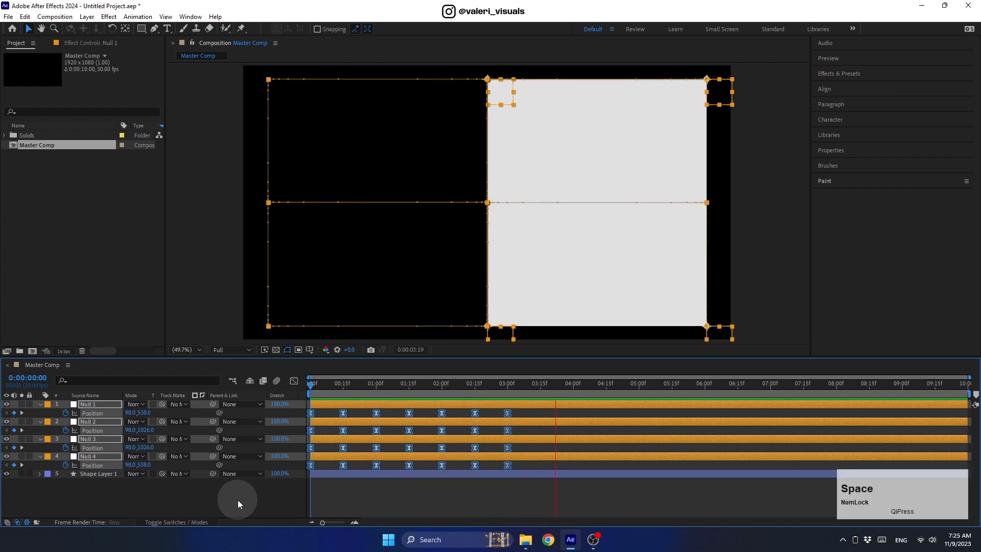
- Add a Round Corners operator to the contents of Shape Layer 1
left_click(95, 474)
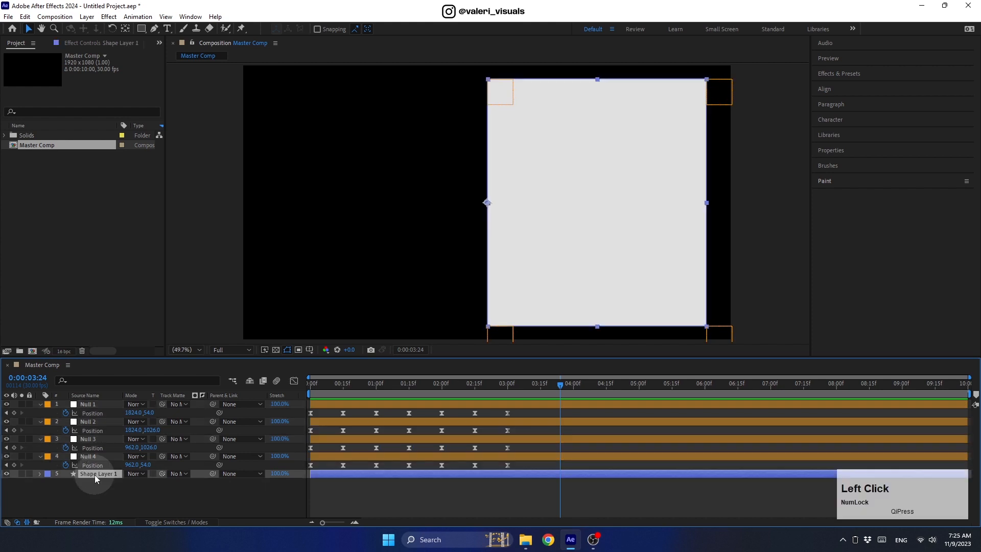
left_click(39, 474)
left_click(58, 453)
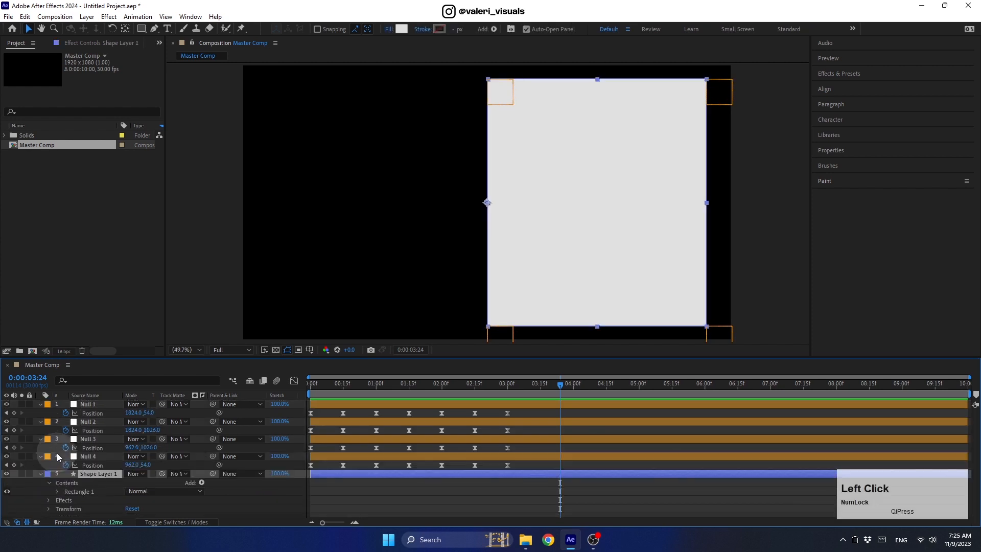
left_click(47, 483)
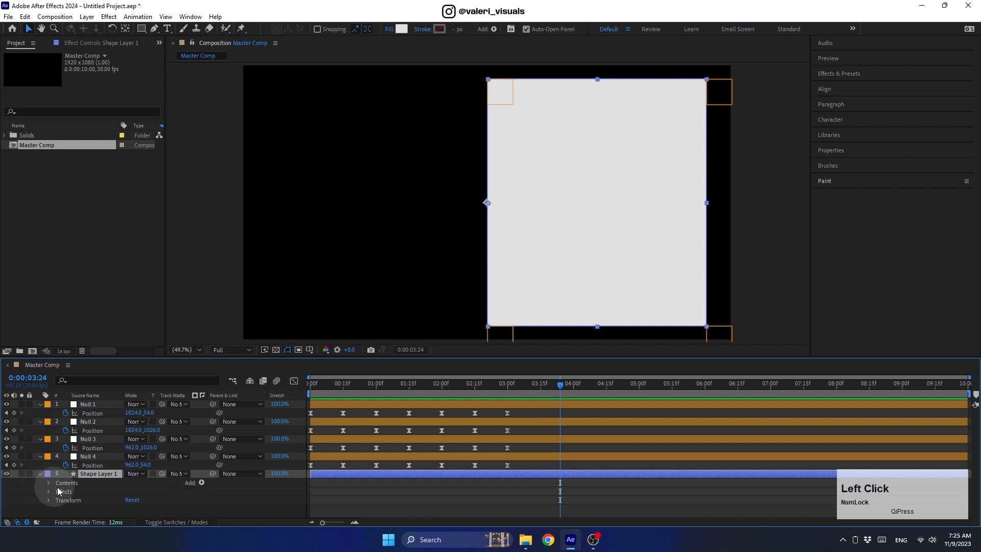
left_click(201, 483)
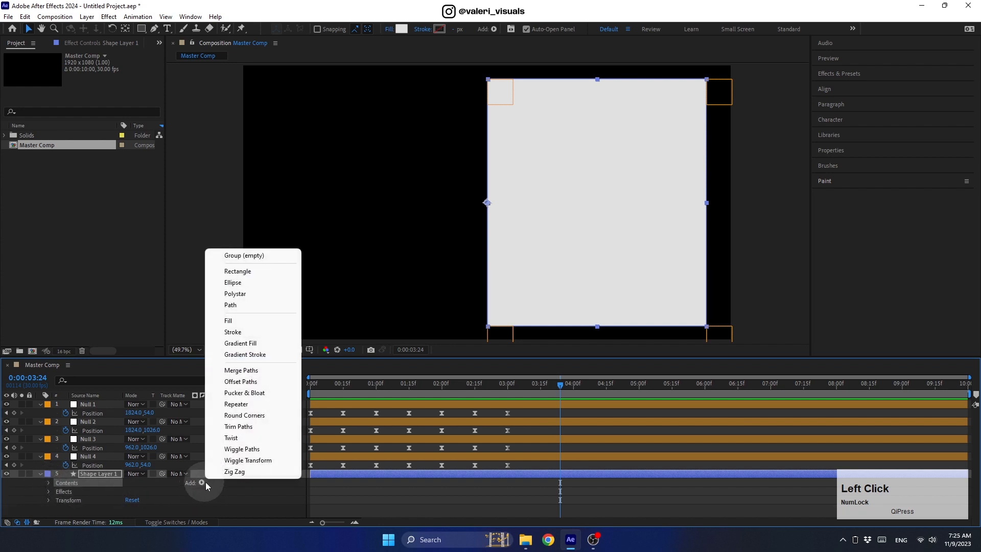
left_click(227, 416)
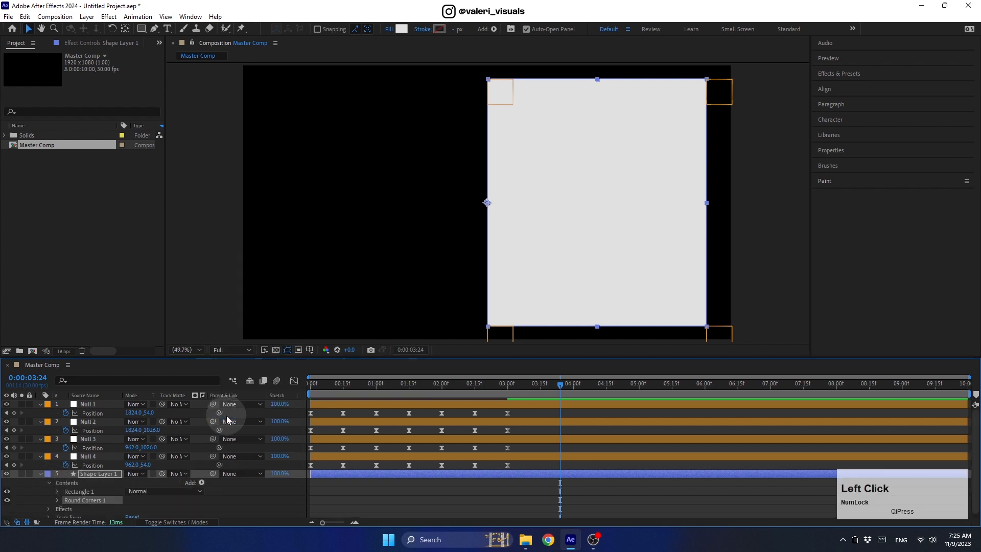
- Set the Round Corners radius to 60 and collapse Shape Layer 1's properties
left_click(58, 500)
left_click_drag(131, 508, 195, 504)
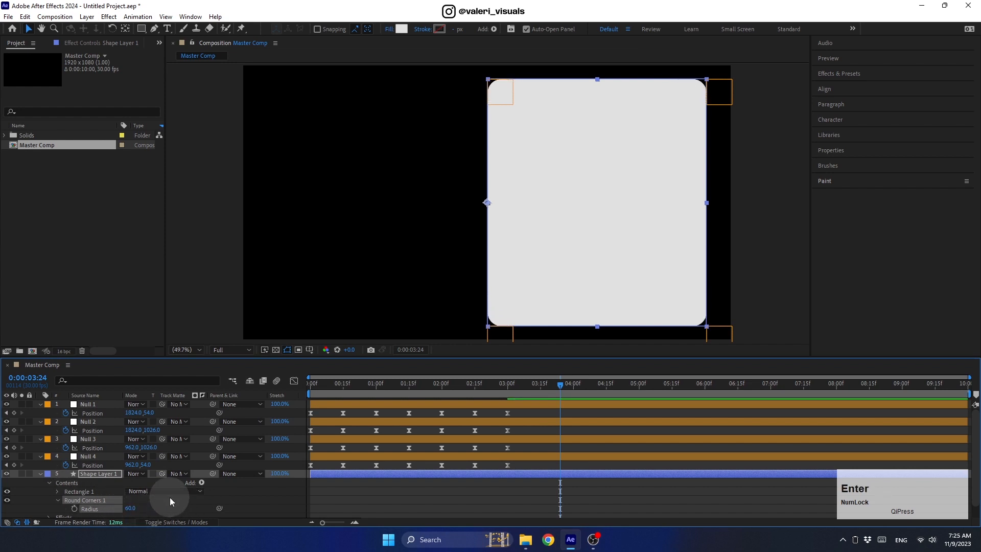
left_click(40, 474)
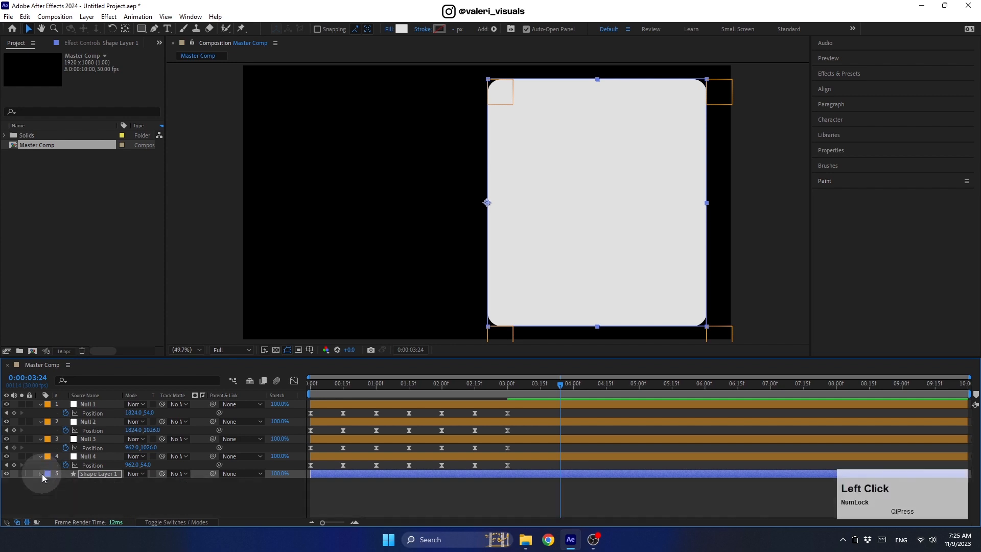
- Import the close-up tiger .mov clip into the project and place it in Master Comp beneath Shape Layer 1
left_click(524, 541)
left_click_drag(460, 174, 69, 206)
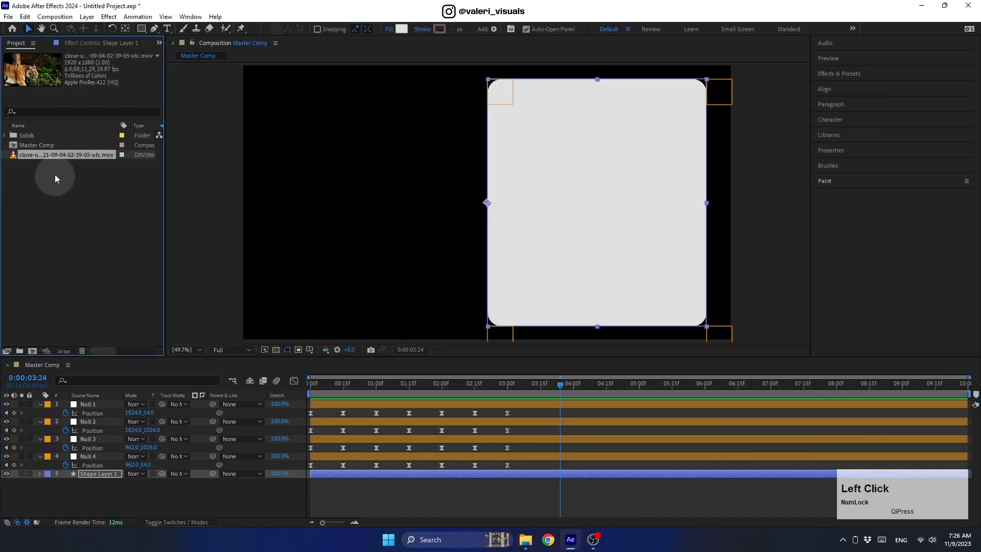
left_click_drag(50, 155, 93, 502)
- Reduce Shape Layer 1's opacity to 50%
left_click(97, 473)
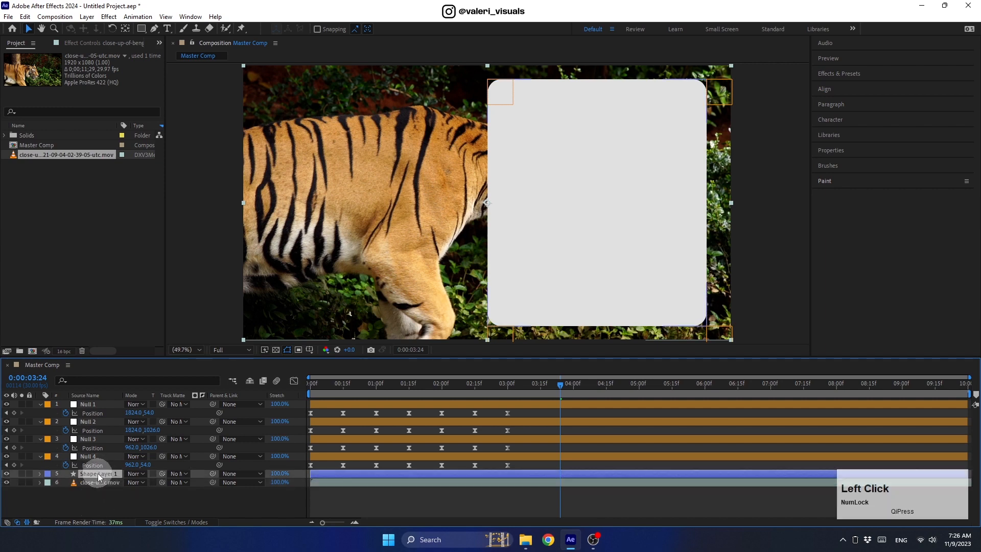
key("t")
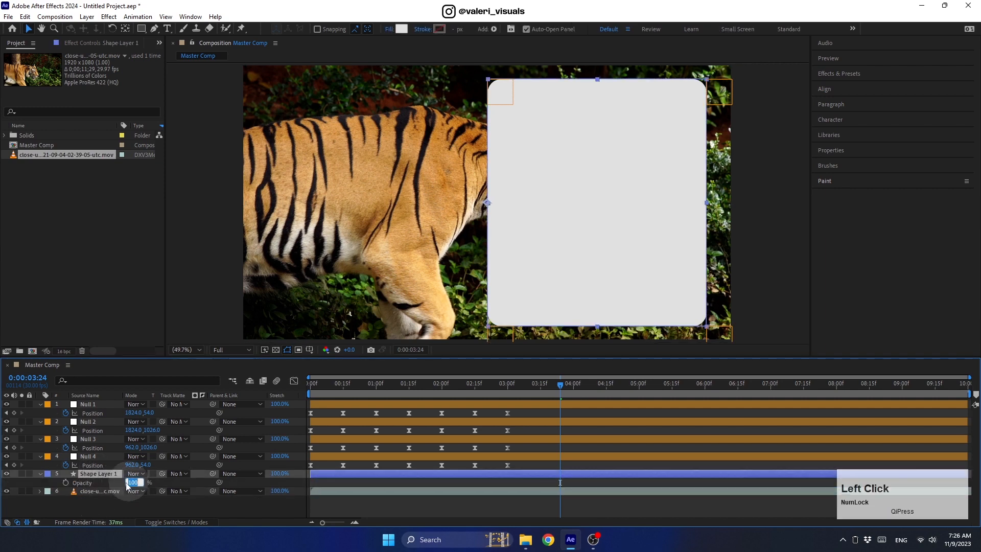
type("50")
key("Return")
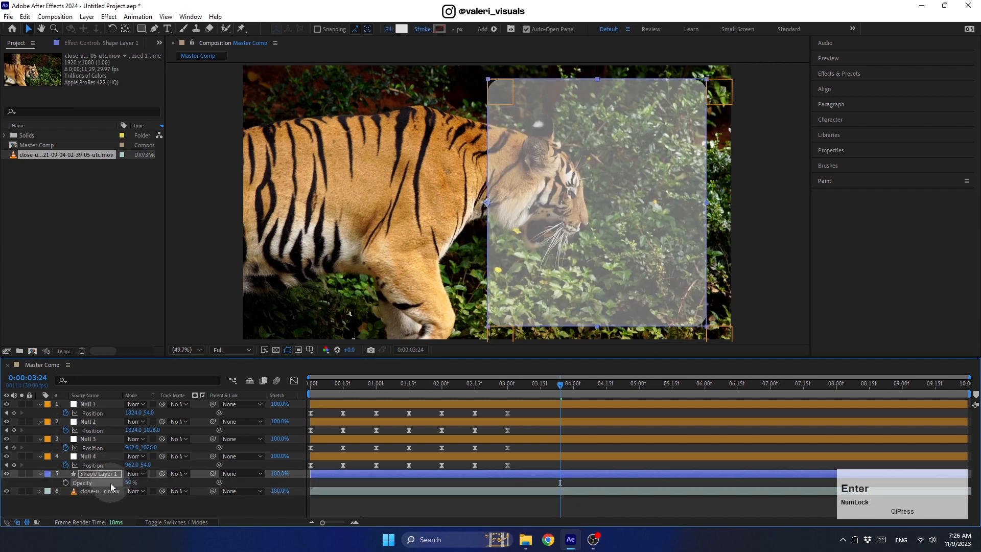
- Start Position and Scale keyframes on the tiger clip at 0:00:00:00 and show both animated properties
left_click_drag(357, 384, 288, 391)
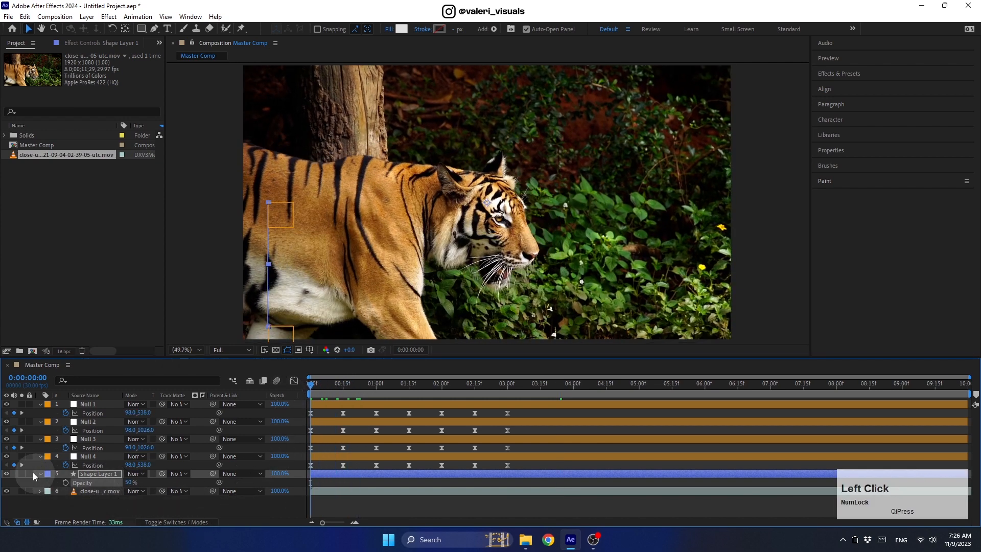
left_click(88, 491)
key("p")
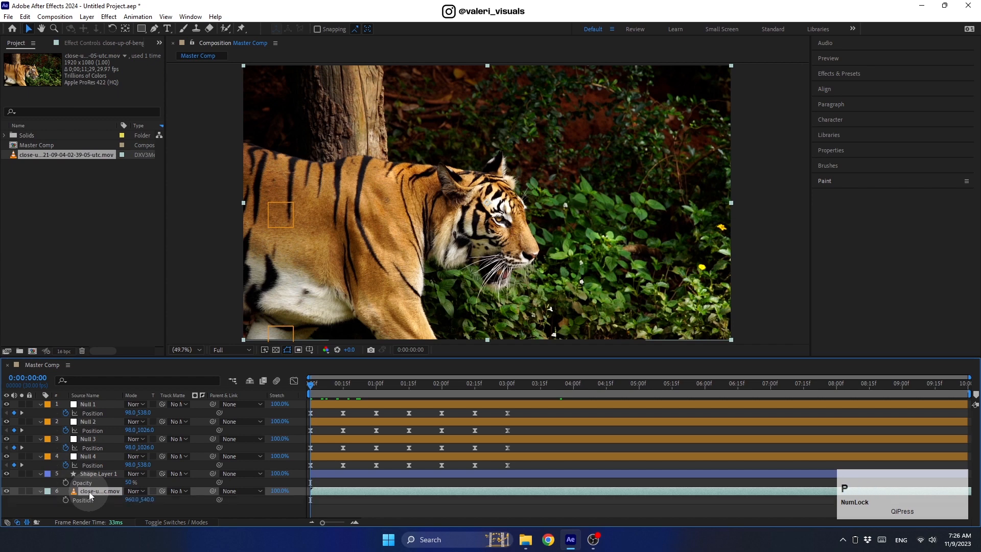
left_click(66, 499)
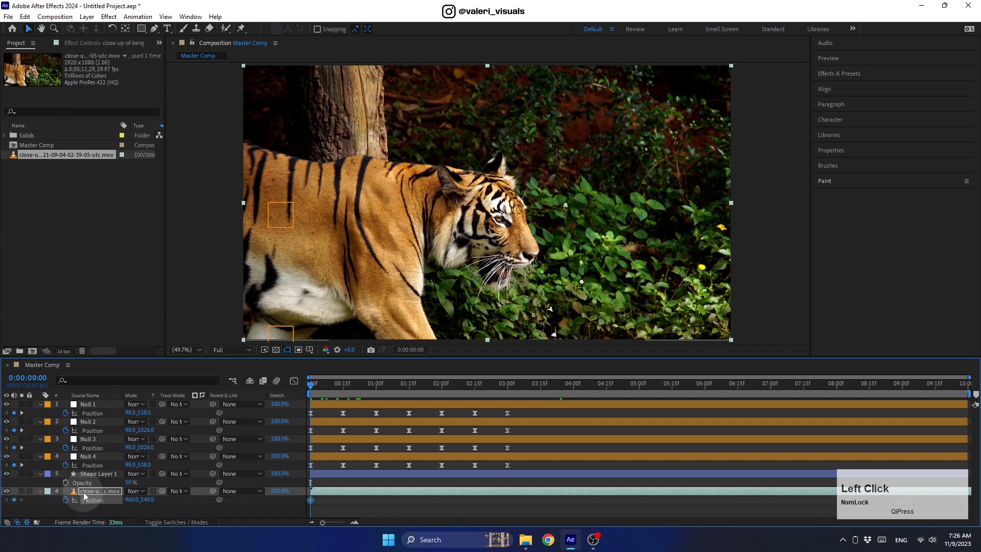
key("s")
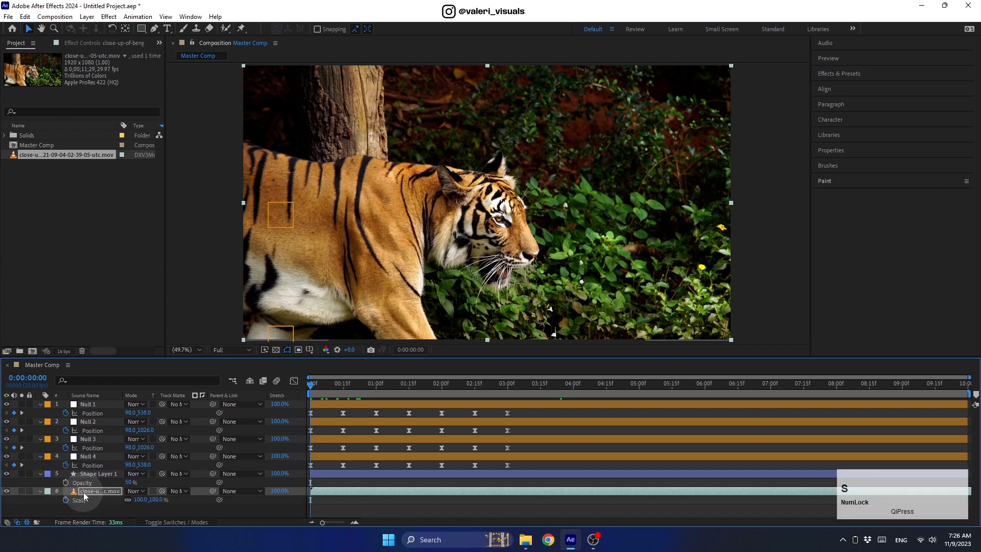
left_click(66, 499)
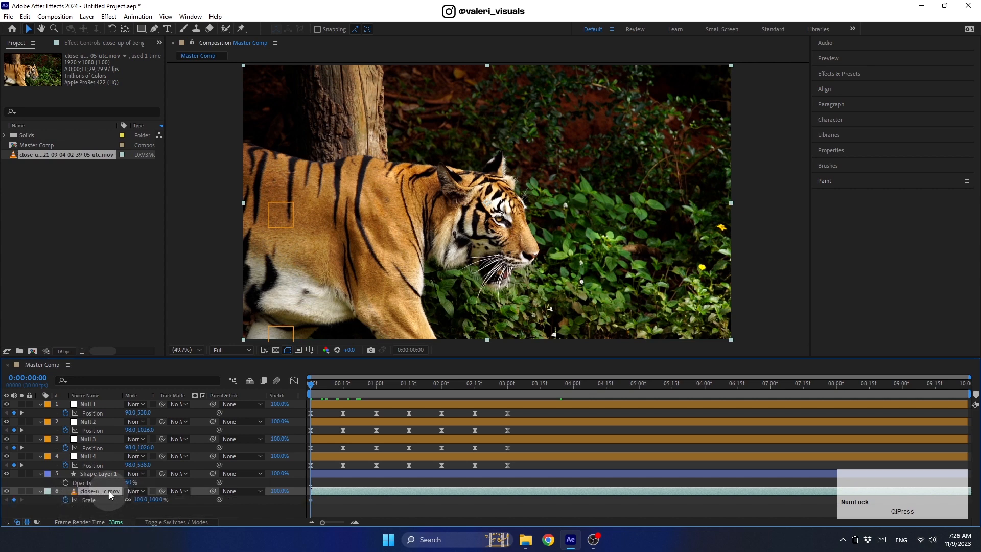
key("u")
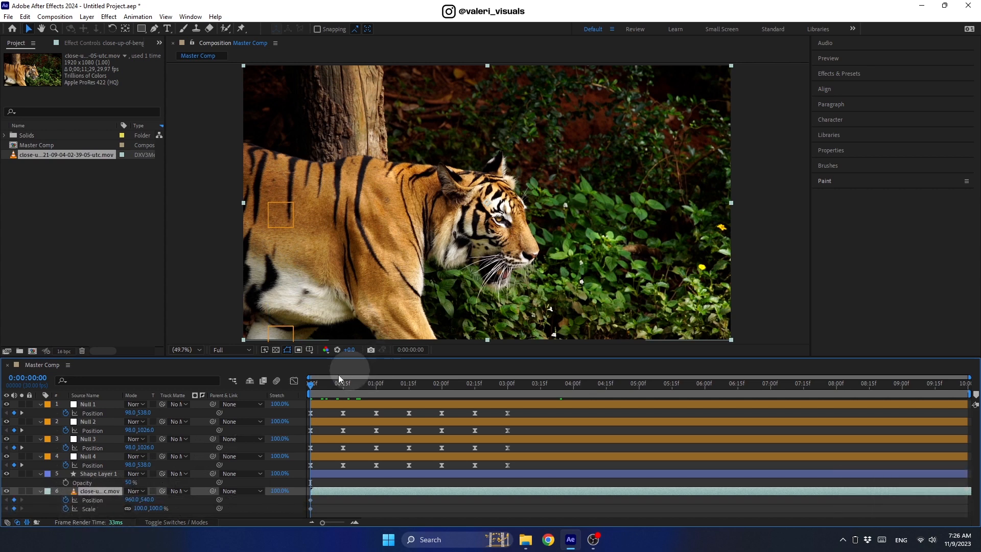
- At 0:00:00:15, scale the tiger clip to 60% and move it behind the lower-left rectangle, to about 572, 775
mouse_move(329, 379)
left_mouse_down()
mouse_move(335, 391)
mouse_move(343, 386)
left_mouse_up()
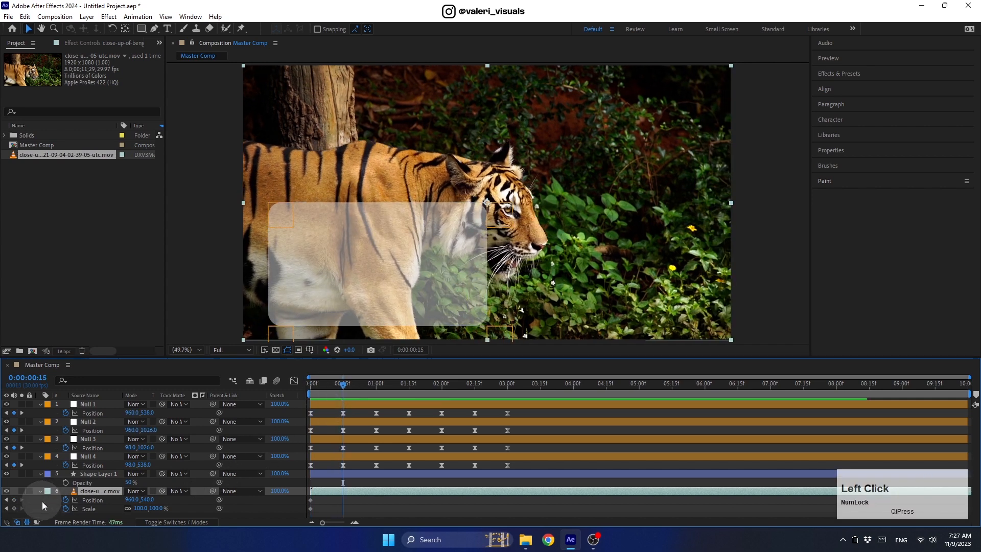
left_click(132, 511)
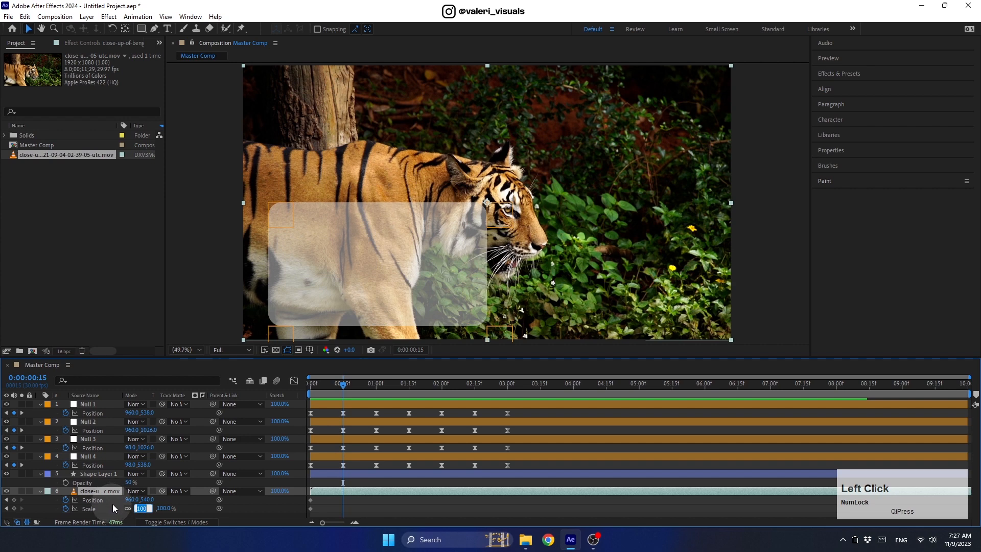
type("60")
key("Return")
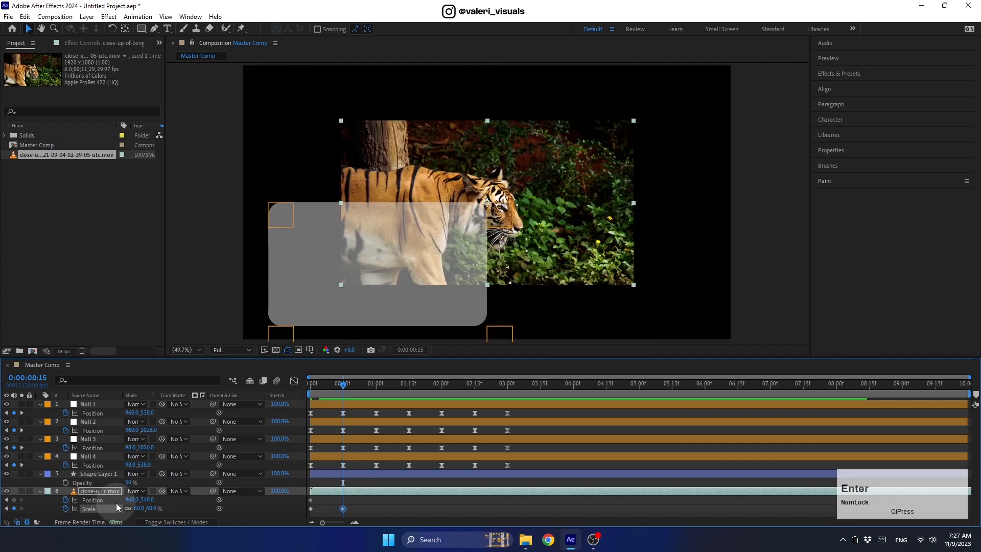
left_click_drag(381, 186, 302, 239)
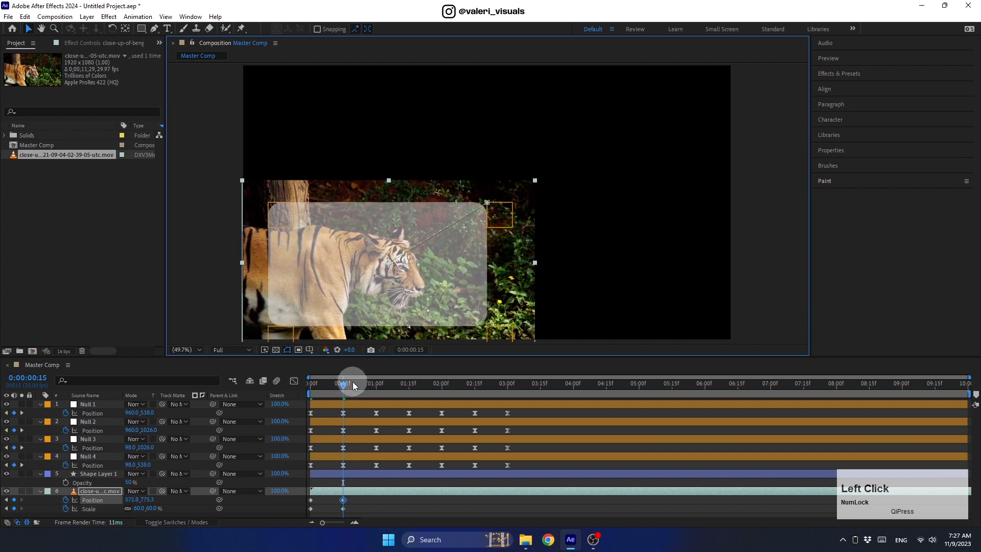
- At 0:00:01:00, scale the tiger clip to 100% and move it behind the tall left rectangle, to about 1022, 546
left_click_drag(353, 382, 375, 384)
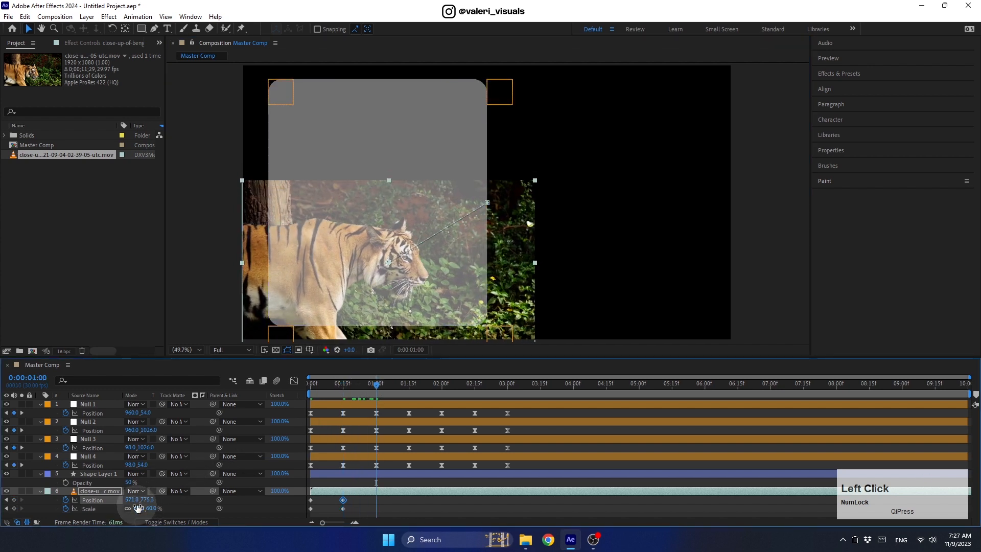
key("Return")
left_click_drag(244, 296, 375, 235)
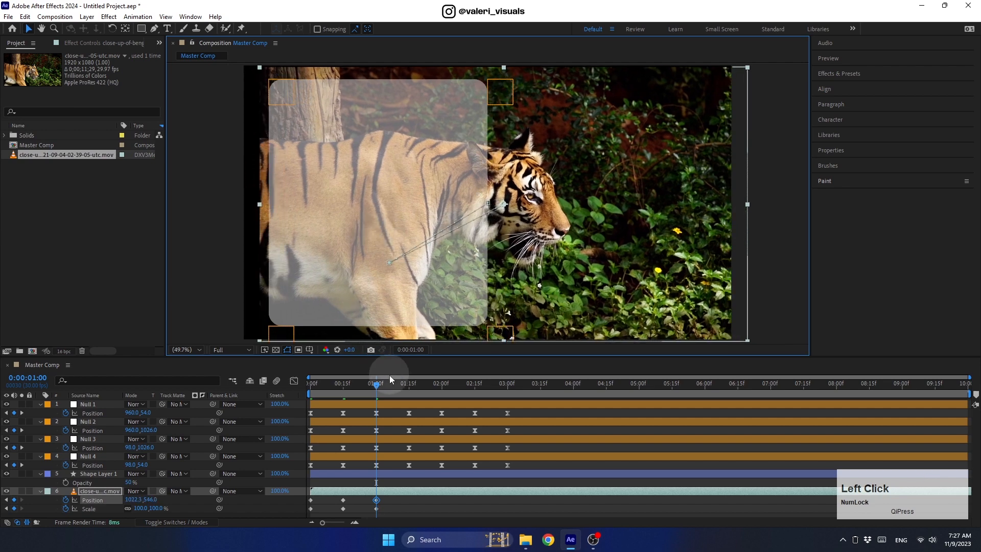
- At 0:00:01:15, scale the tiger clip to 60% and move it behind the upper-left rectangle, to about 407, 291
left_click_drag(390, 379, 409, 381)
left_click(143, 507)
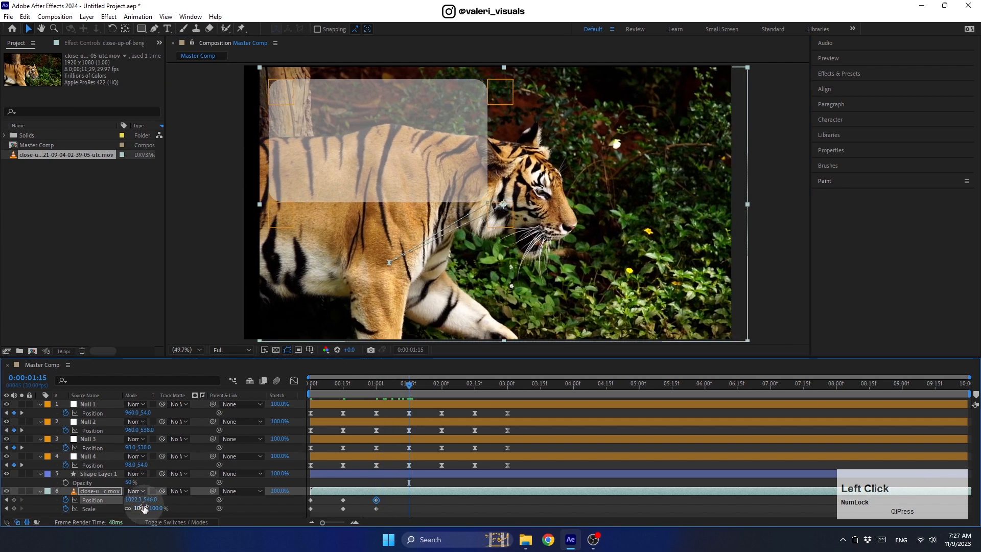
type("60")
key("Return")
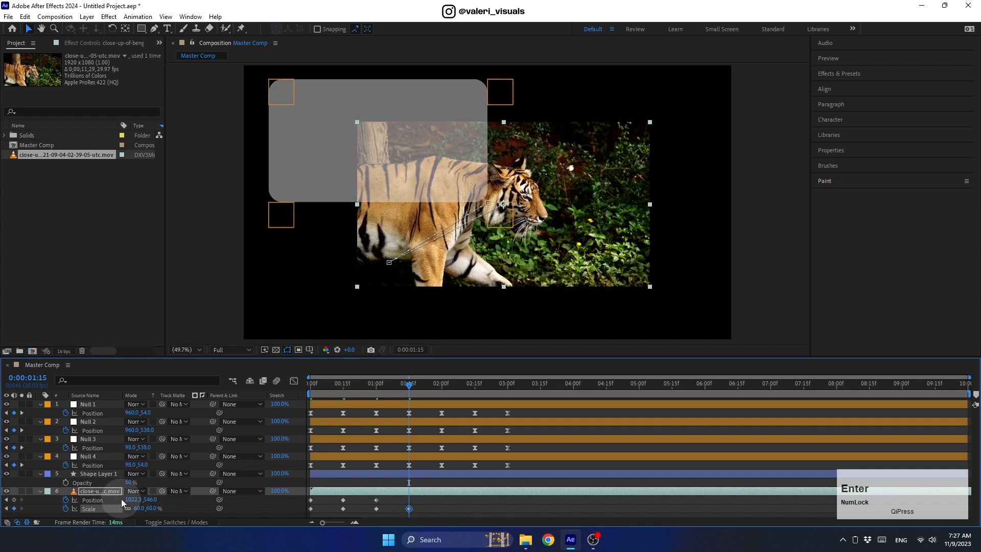
left_click_drag(510, 271, 353, 204)
- At 0:00:02:00, scale the tiger clip to 100% and move it behind the wide upper rectangle, to about 1018, 315
left_click_drag(429, 384, 442, 392)
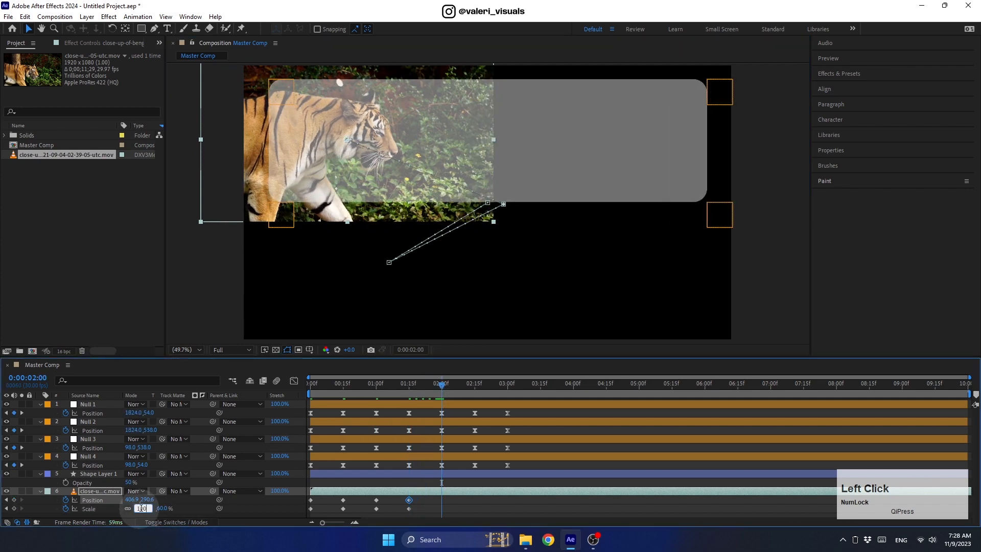
key("Return")
left_click_drag(264, 248, 419, 254)
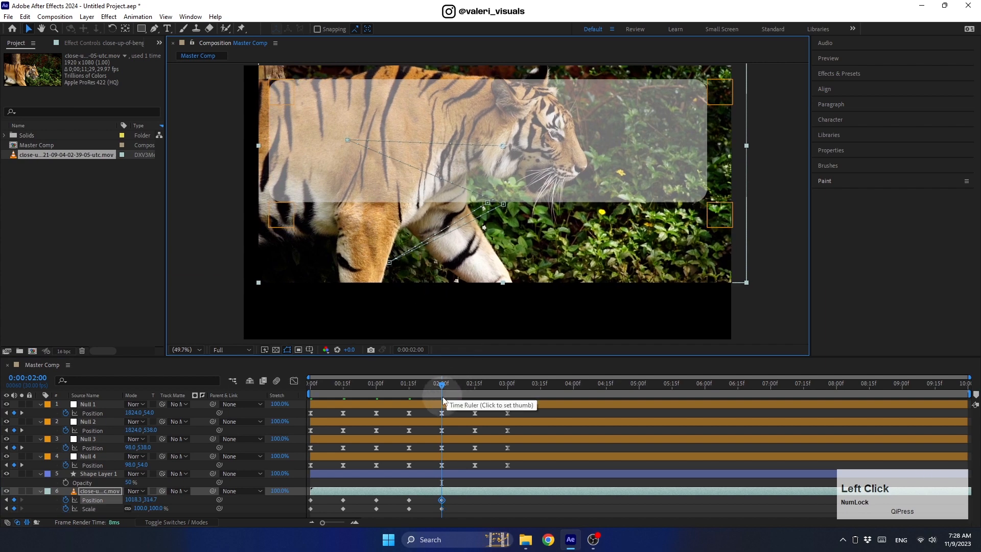
- At 0:00:02:15, scale the tiger clip to 60% and move it behind the upper-right rectangle, to about 1513, 285
left_click_drag(443, 399, 475, 391)
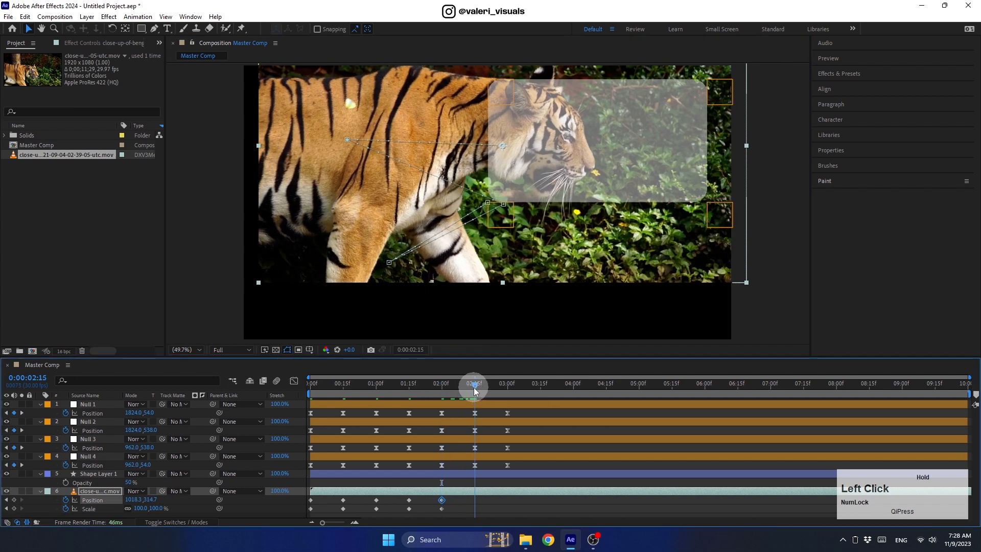
left_click(137, 510)
key("Return")
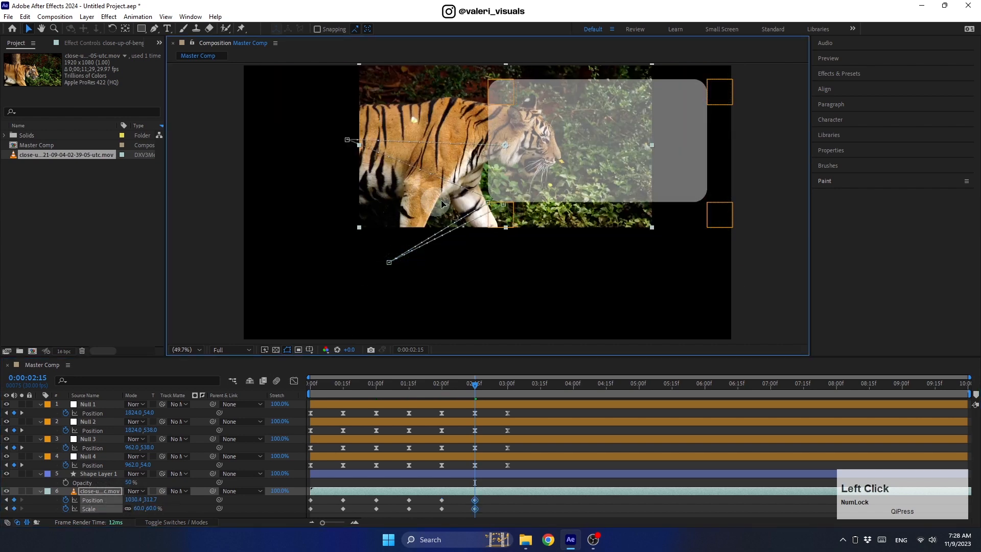
left_click_drag(390, 206, 516, 199)
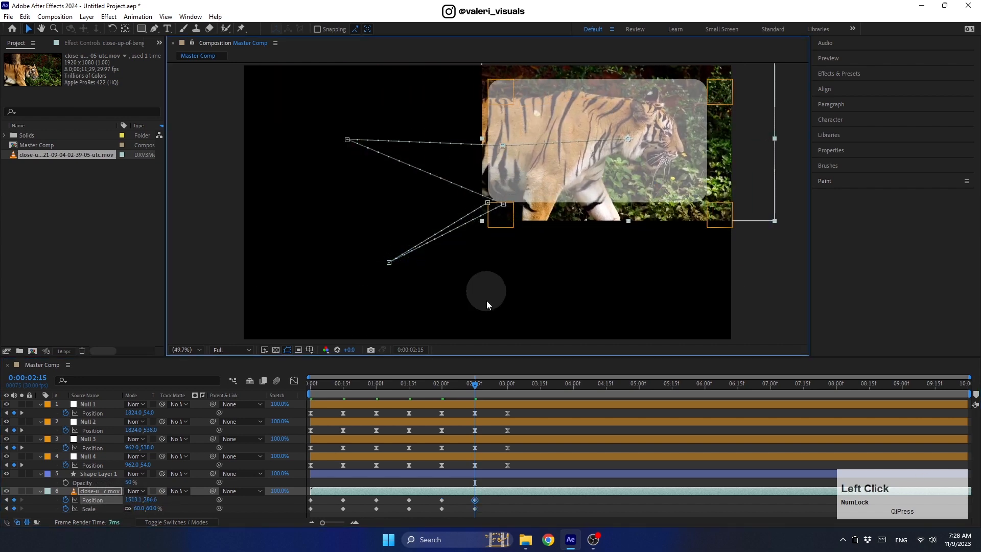
- At 0:00:03:00, scale the tiger clip to 100% and move it behind the tall right rectangle, to about 1183, 536
left_click_drag(491, 384, 507, 384)
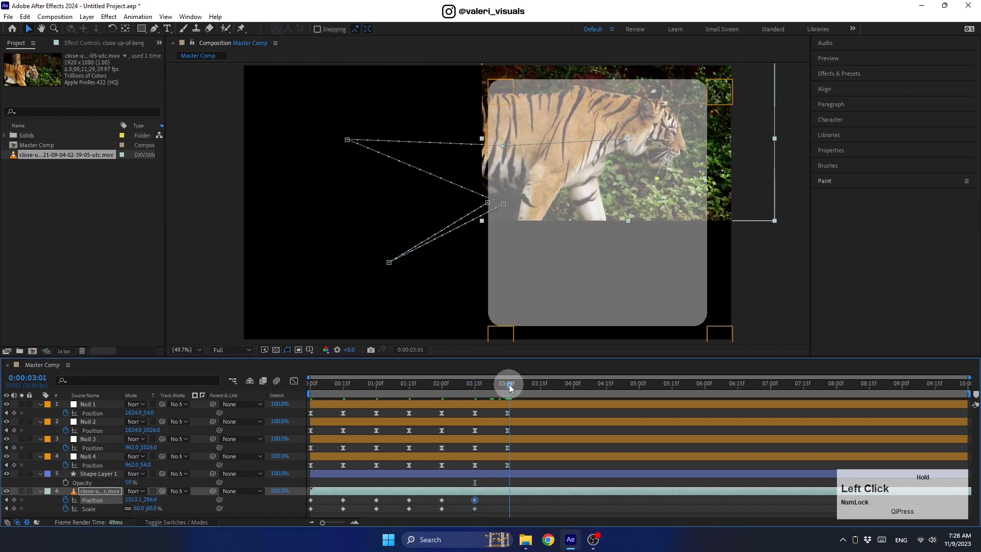
left_click(135, 508)
type("100")
key("Return")
left_click_drag(447, 132, 359, 182)
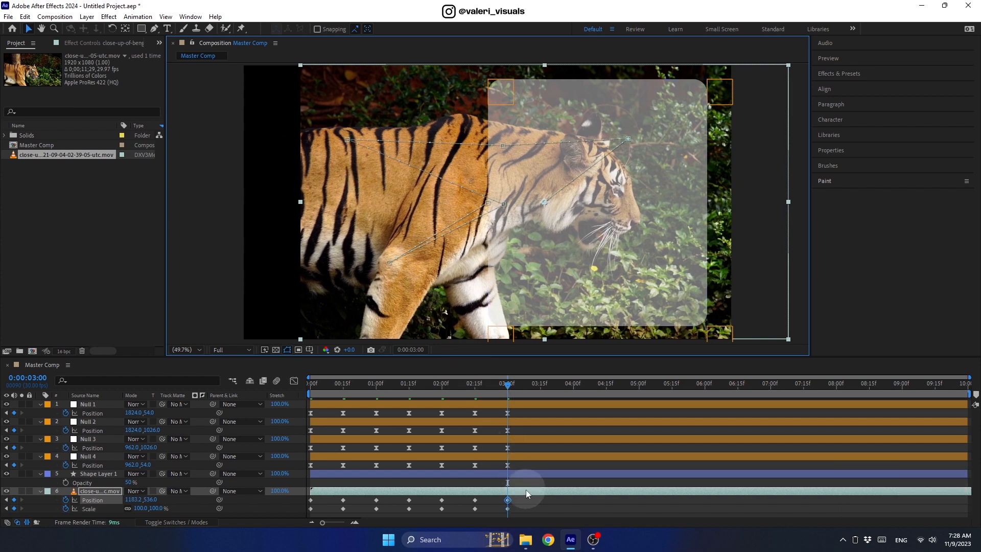
- Apply Easy Ease to all Position and Scale keyframes of the tiger clip, and select only its Position keyframes
left_click(508, 497)
left_click_drag(517, 493, 302, 509)
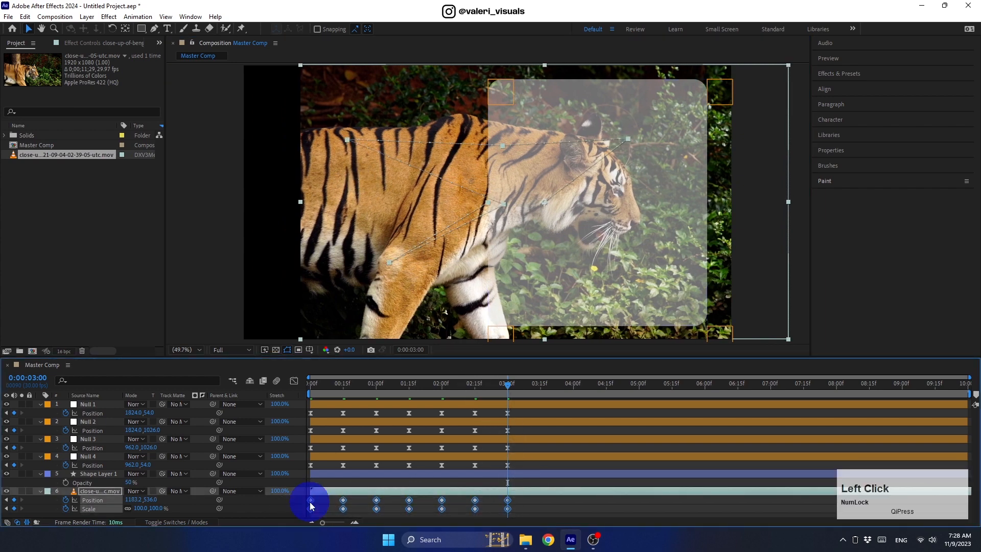
right_click(311, 501)
mouse_move(356, 498)
left_click(465, 427)
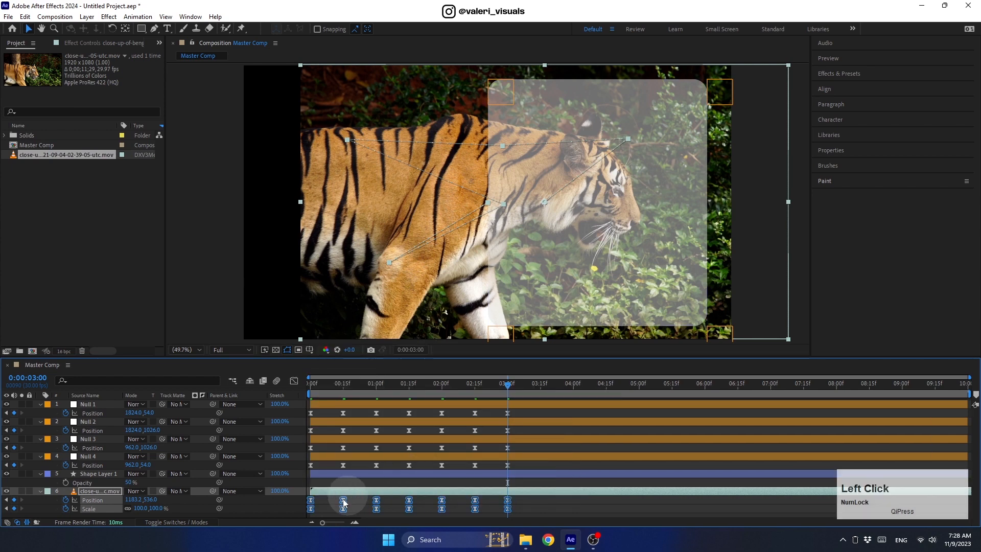
left_click(92, 499)
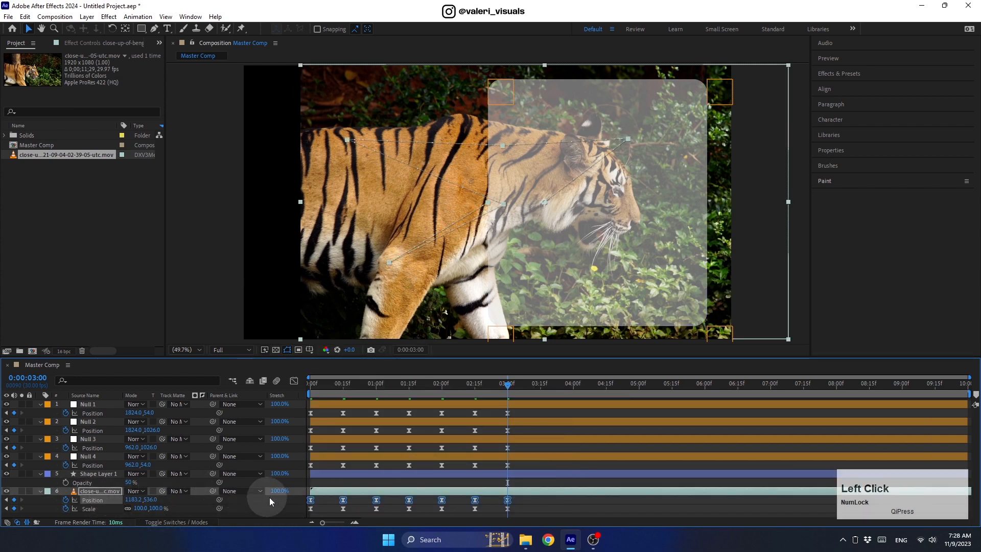
- Set the incoming and outgoing velocity influence of the tiger clip's Position keyframes to 85%
right_click(312, 502)
left_click(373, 485)
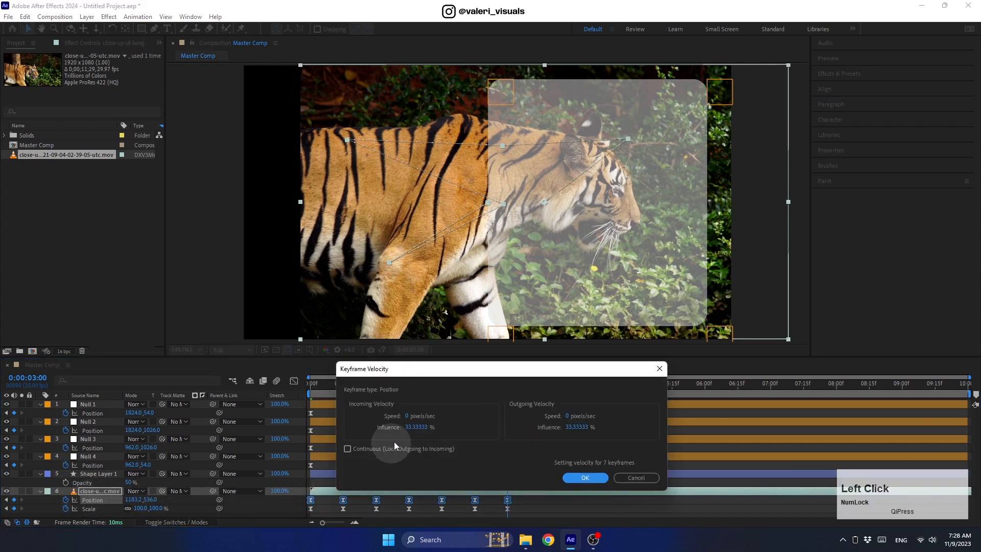
left_click(584, 477)
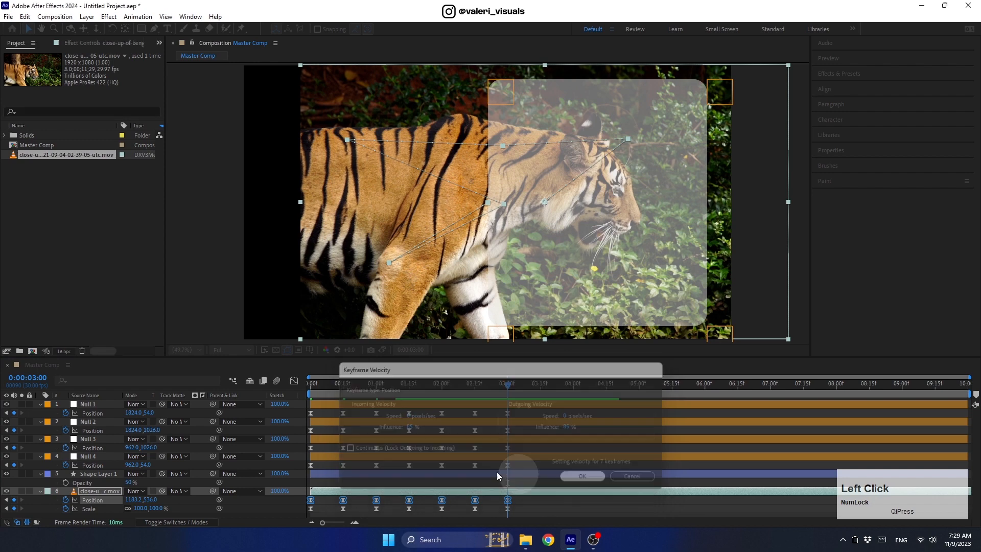
- Set the incoming and outgoing velocity influence of all the tiger clip's Scale keyframes to 85%
left_click(97, 509)
right_click(311, 509)
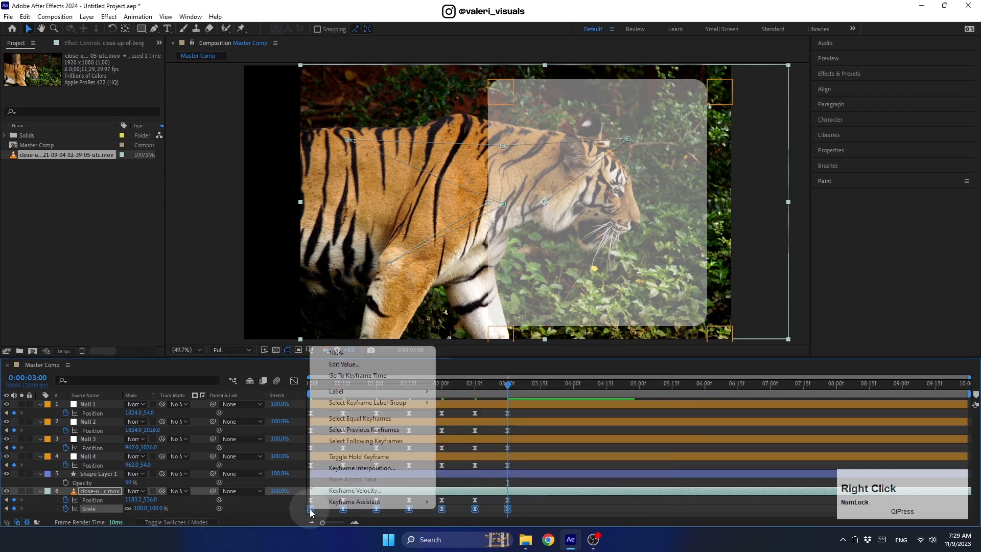
left_click(373, 490)
left_click(427, 439)
type("85")
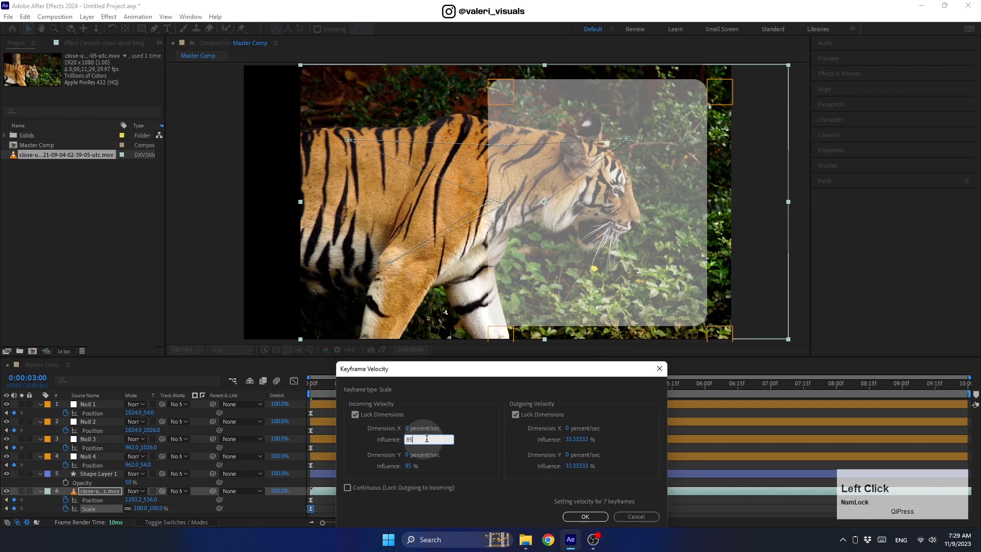
left_click(572, 437)
type("85")
left_click(585, 516)
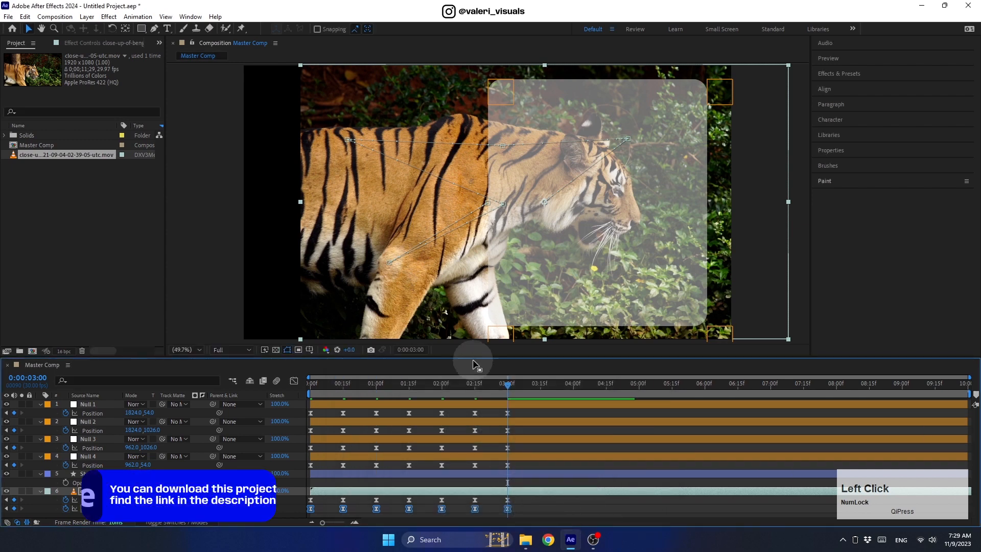
- Set the rectangle shape layer's opacity to 100% and use it as the tiger clip's track matte
left_click_drag(498, 385, 427, 385)
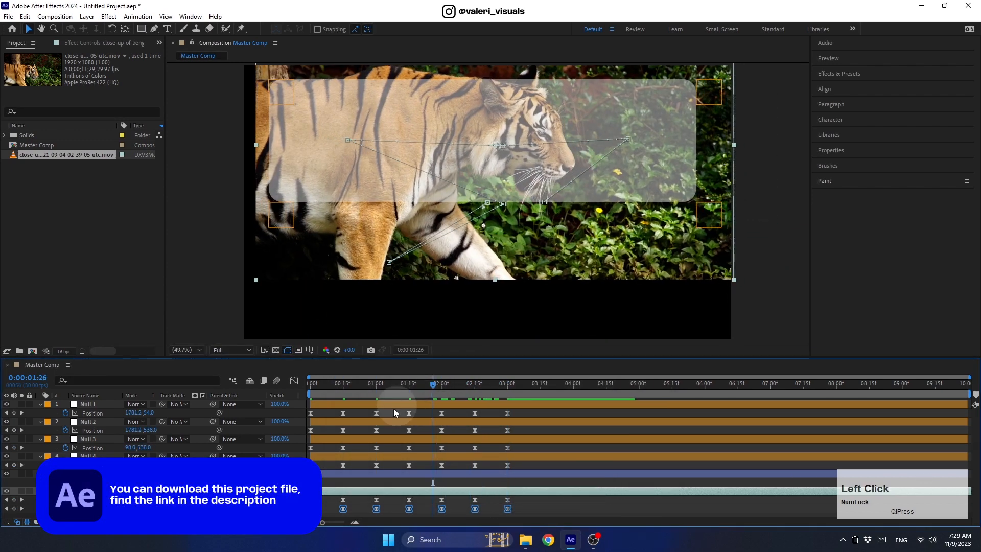
left_click_drag(132, 483, 191, 480)
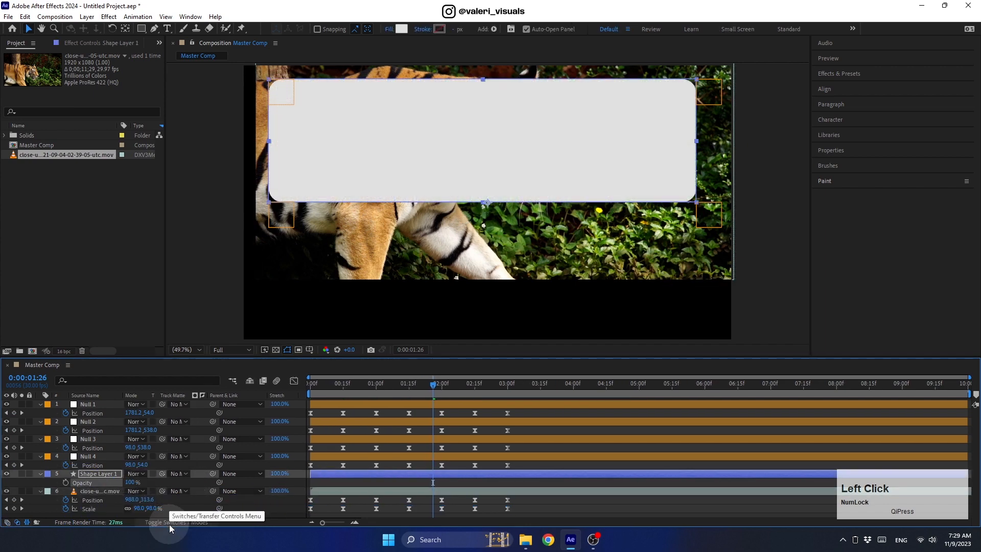
left_click_drag(162, 491, 98, 477)
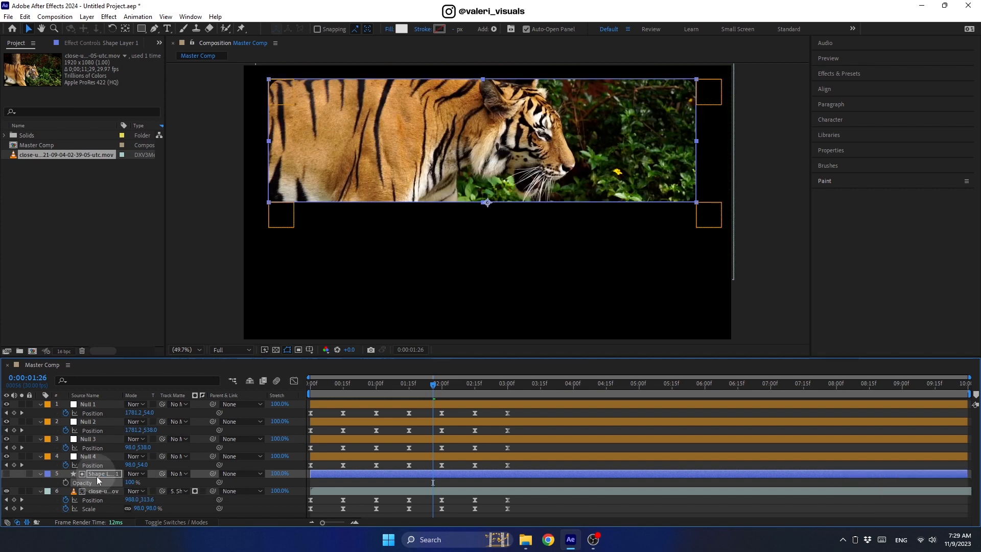
- Add a Stroke layer style to the tiger clip and set its color to white
left_click(97, 492)
right_click(97, 491)
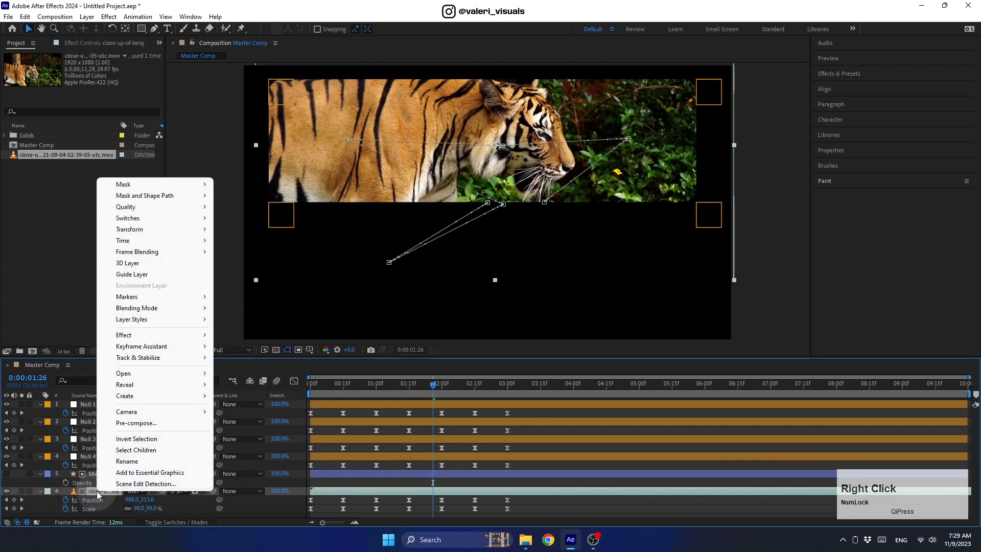
mouse_move(153, 320)
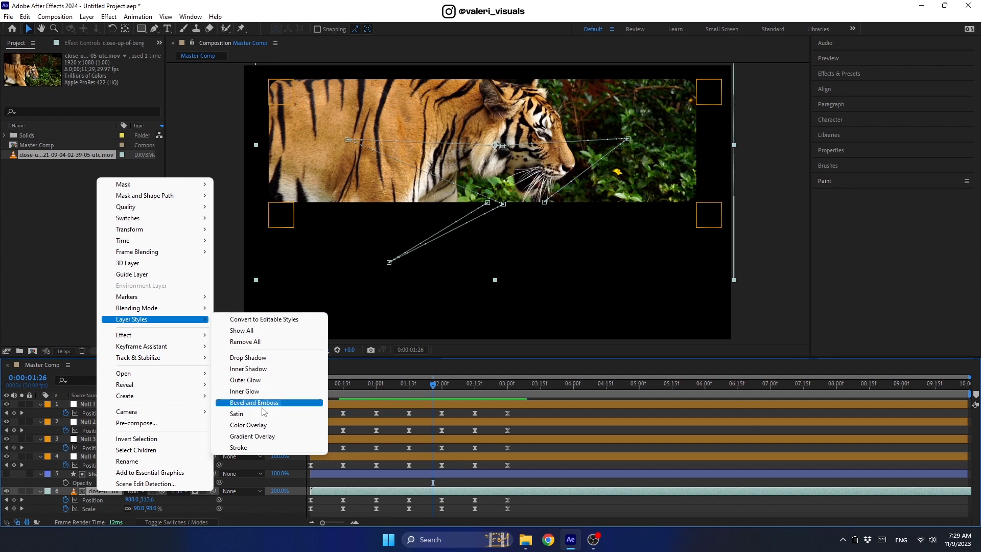
left_click(240, 448)
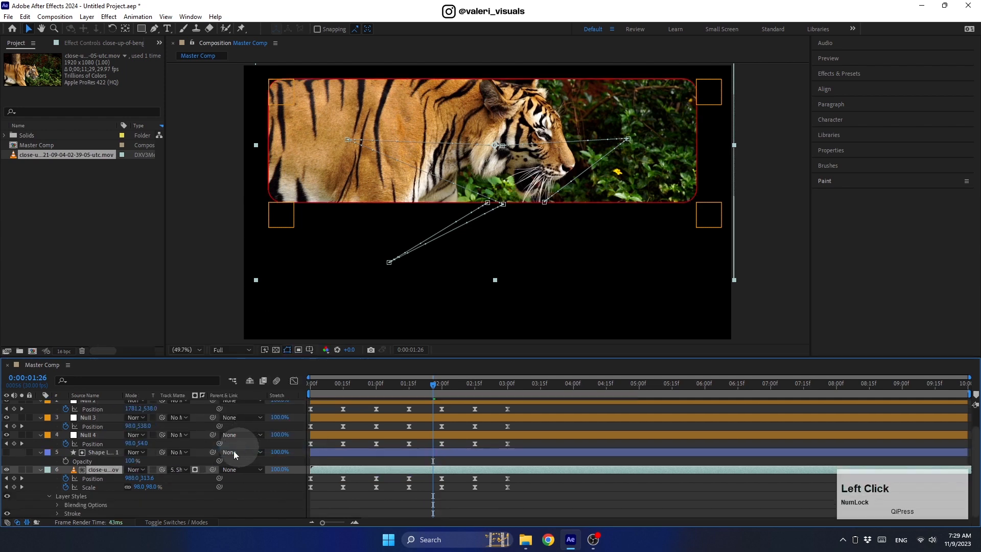
left_click(57, 513)
left_click(131, 487)
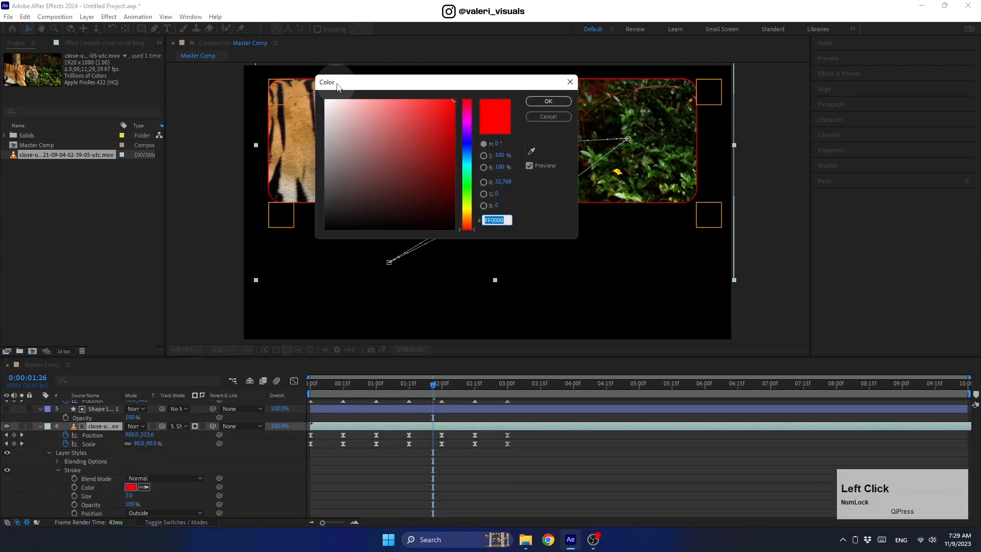
left_click(326, 101)
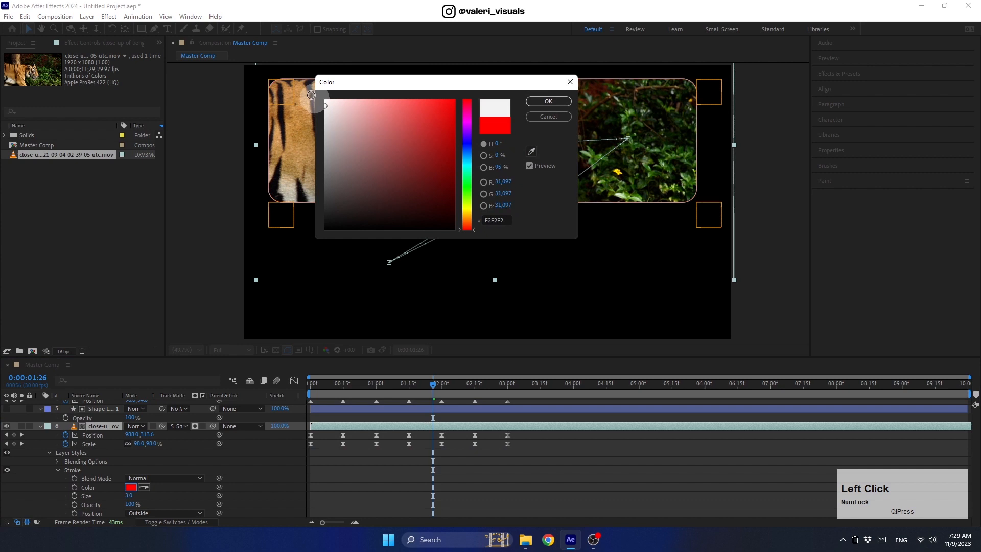
left_click(547, 101)
- Set the tiger clip's stroke size to 5 and collapse the clip's properties
left_click(148, 458)
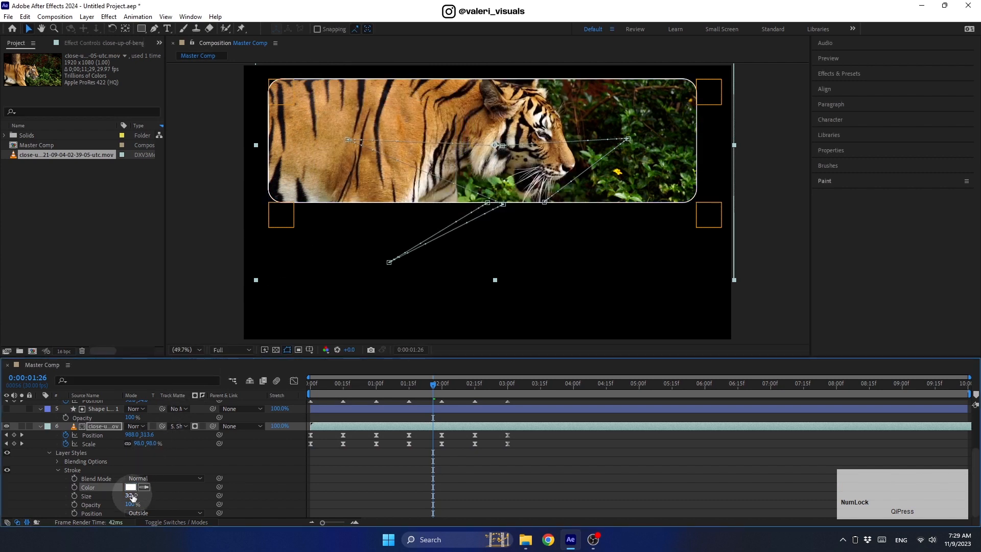
type("5")
key("Return")
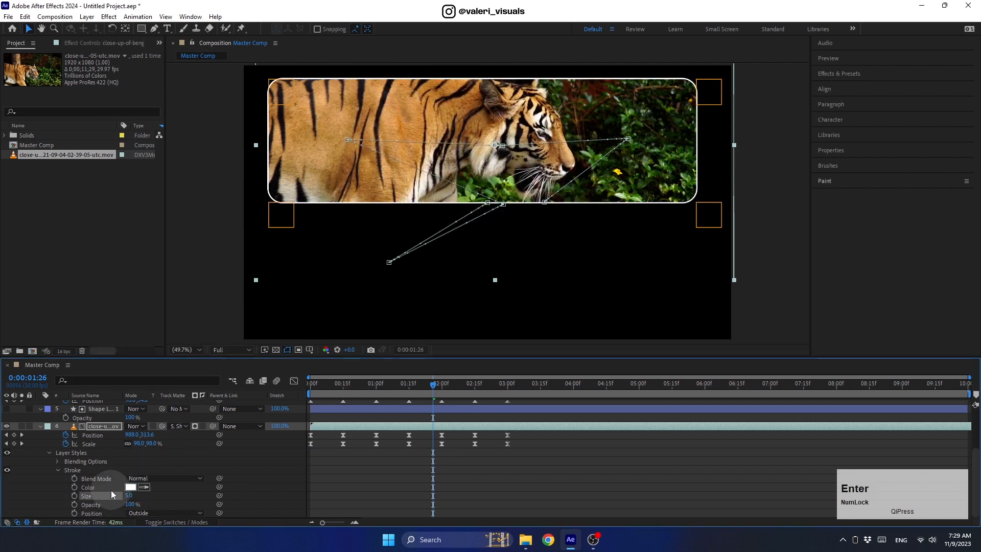
left_click(40, 426)
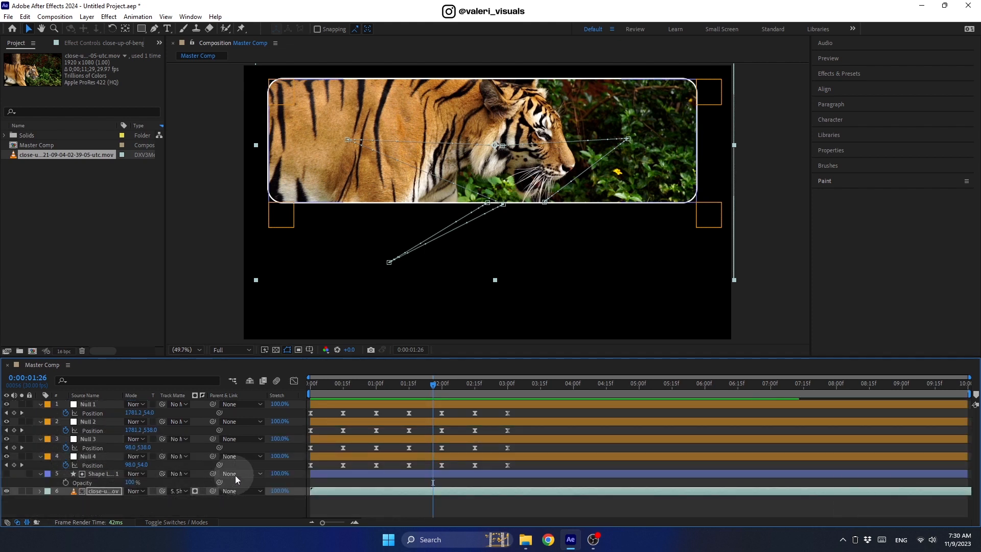
- Delay all Position keyframes of Null 1 and Null 3 by two frames and preview the frame's skewing motion
left_click_drag(428, 386, 290, 397)
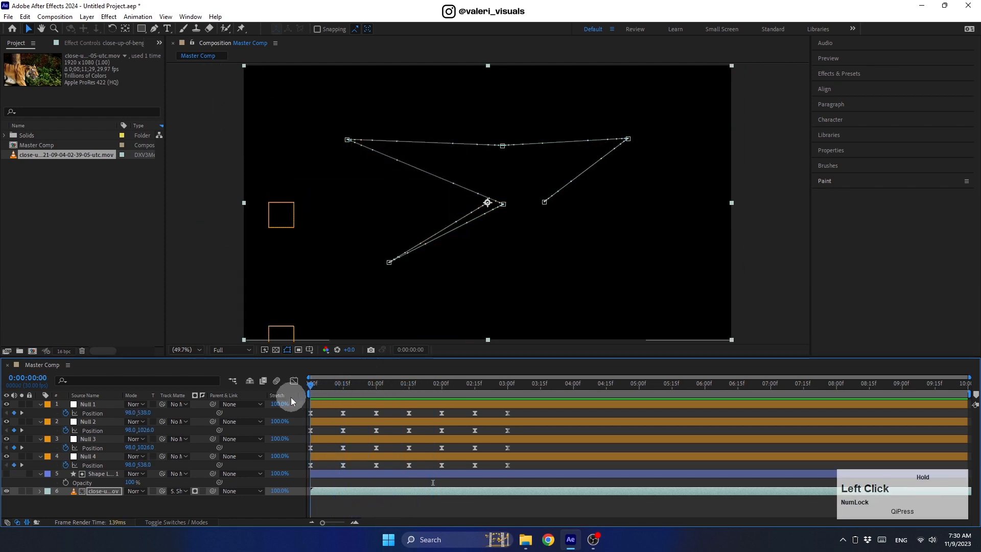
left_click_drag(521, 409, 413, 413)
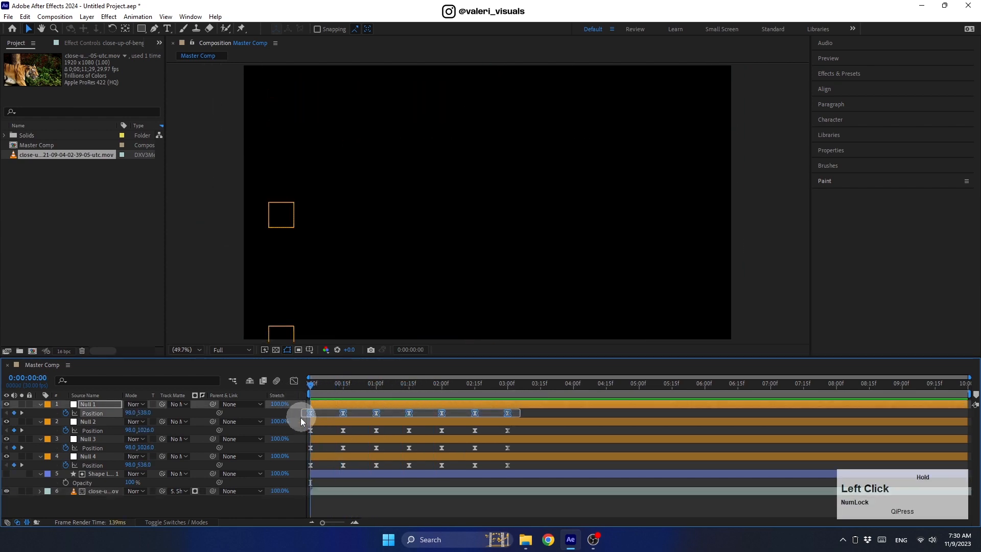
left_click_drag(302, 419, 302, 421)
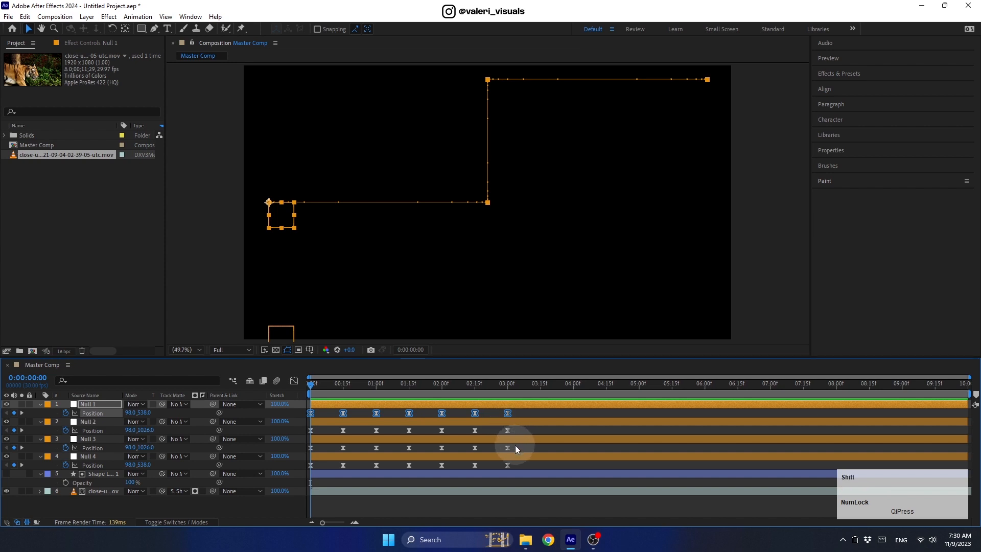
left_click_drag(515, 445, 298, 453)
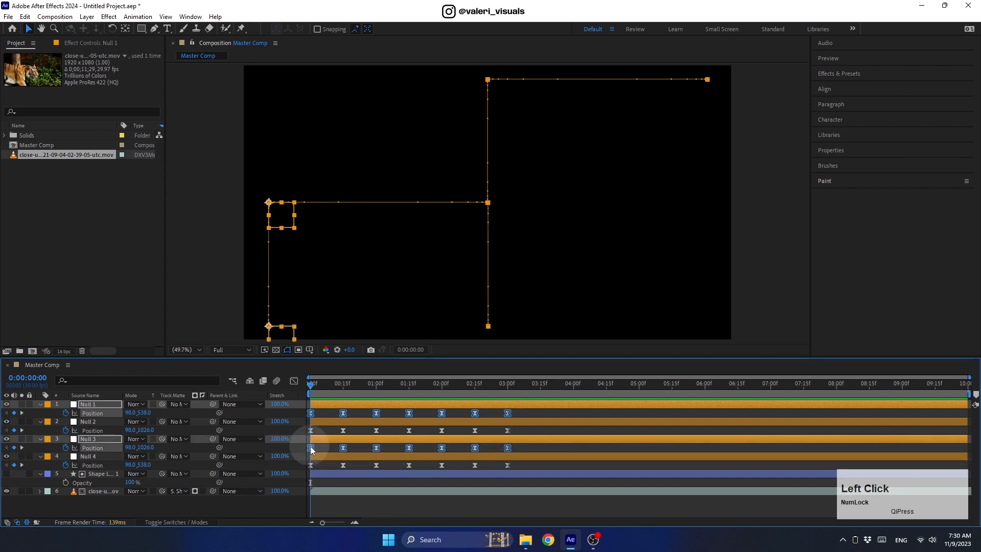
left_click(354, 522)
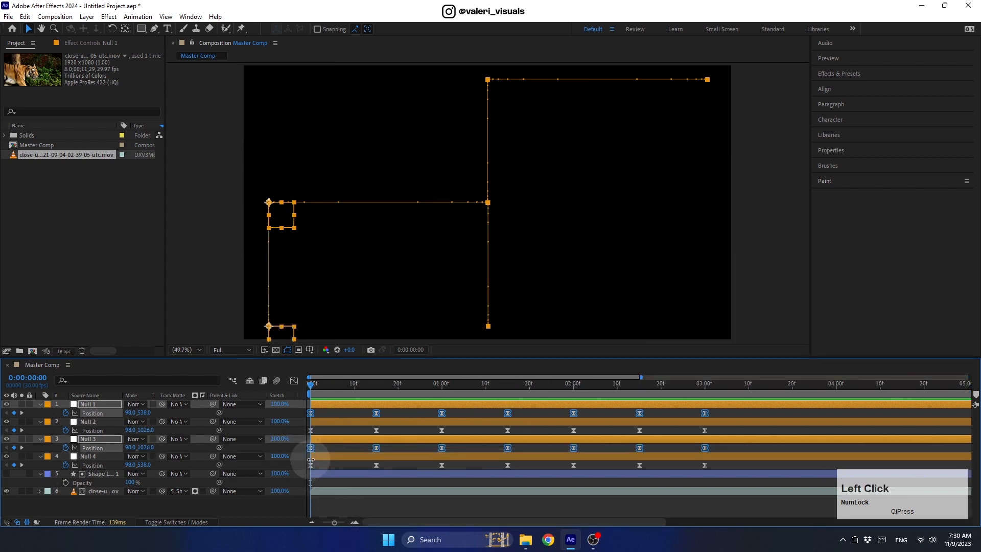
left_click_drag(310, 448, 318, 452)
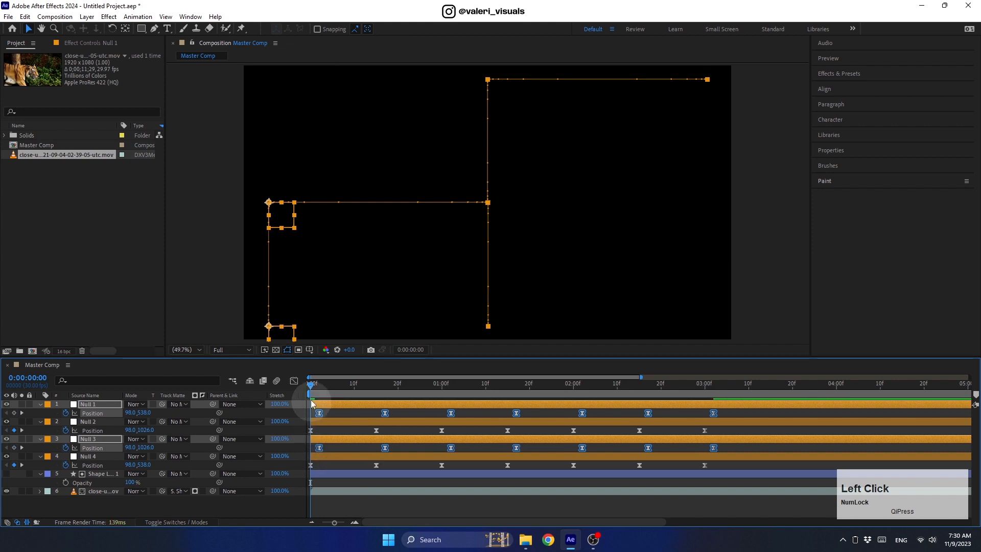
left_click(341, 389)
left_click_drag(341, 390, 532, 451)
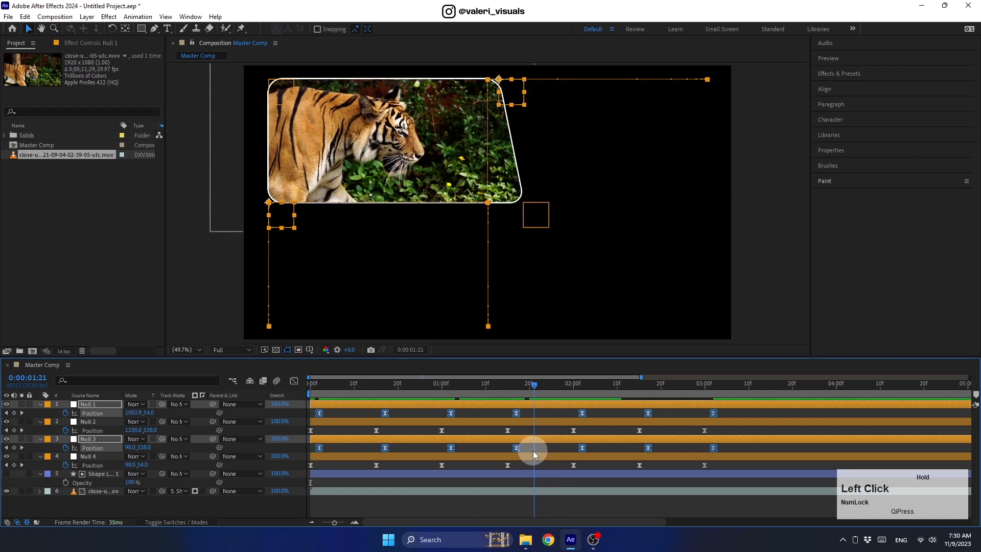
- Create the text "Bengal Tiger" on two lines in the empty area below the tiger frame
left_click(235, 509)
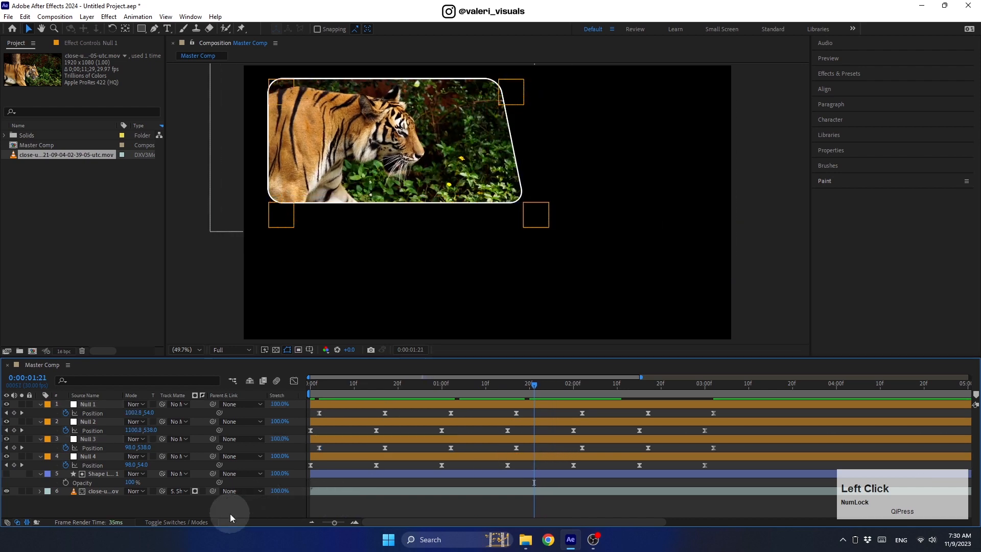
left_click(166, 29)
left_click(400, 285)
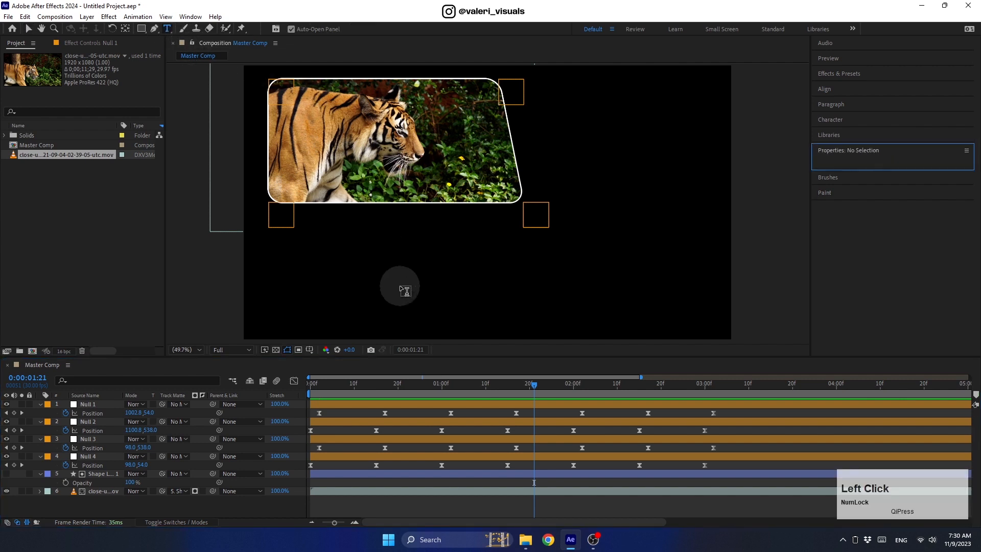
type("Be")
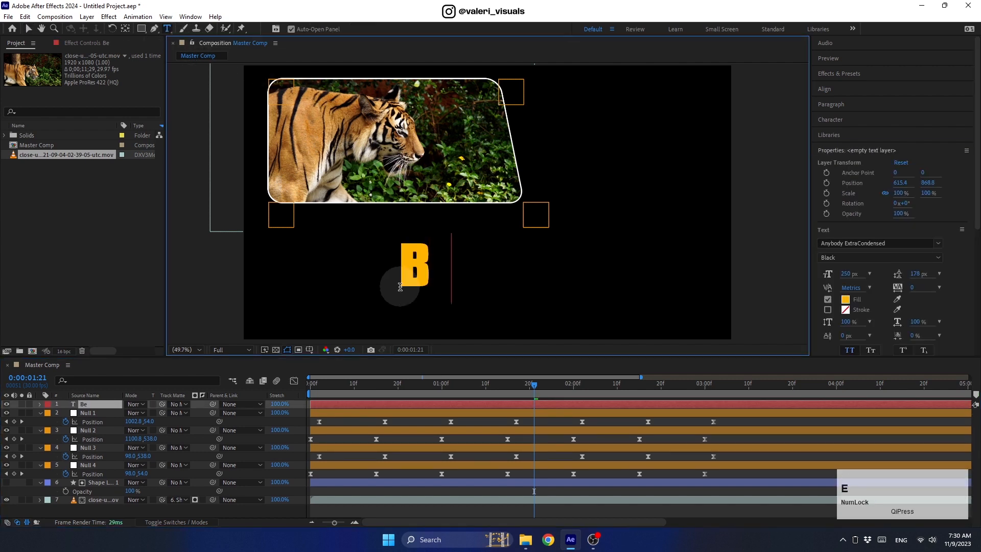
type("ngal")
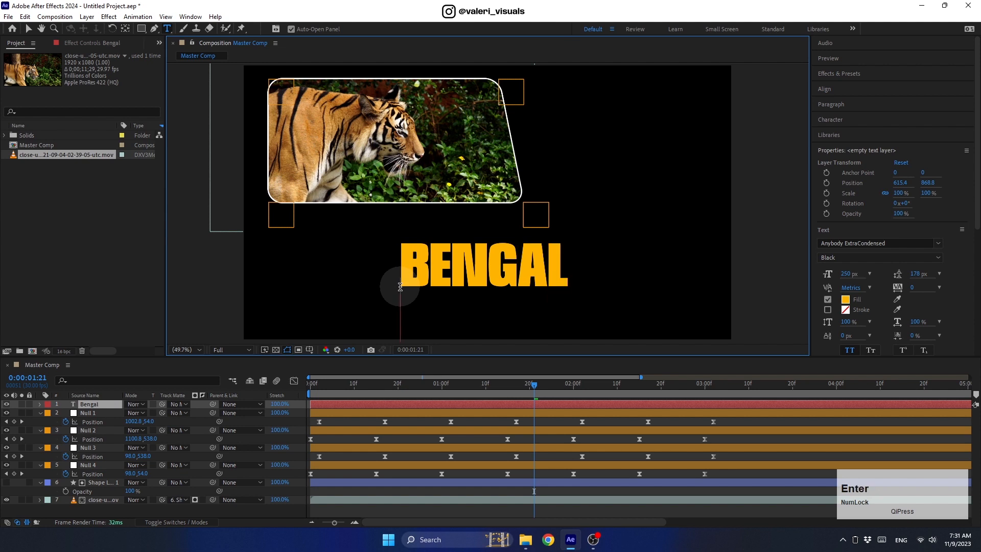
type(" Tiger")
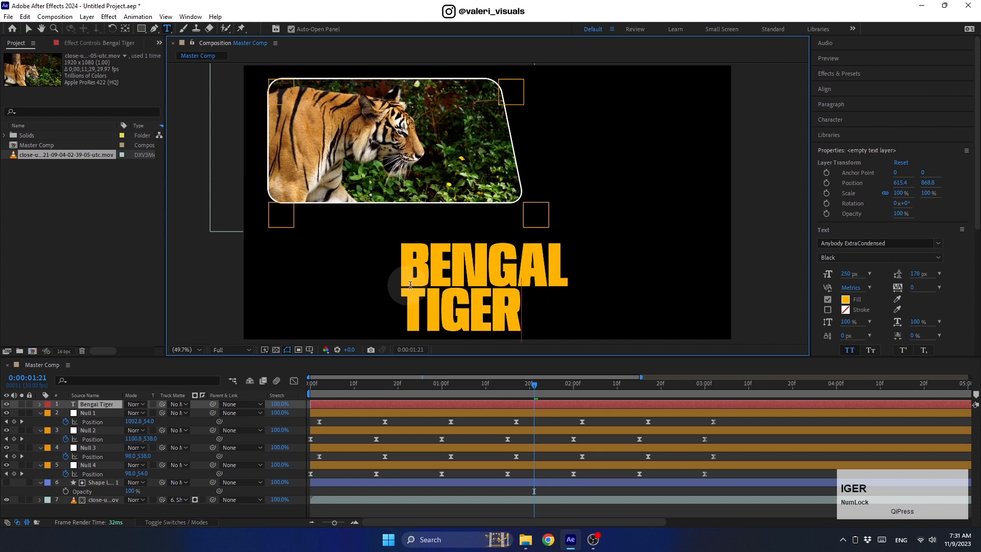
- Change the fill color of the title's first line, "Bengal", to white
double_click(410, 285)
left_click(845, 299)
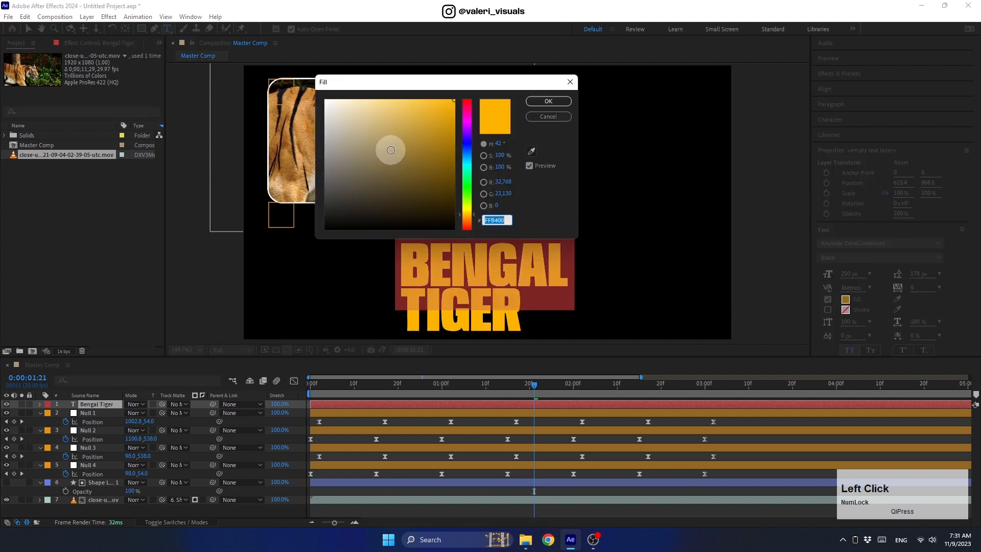
left_click(548, 101)
left_click(29, 30)
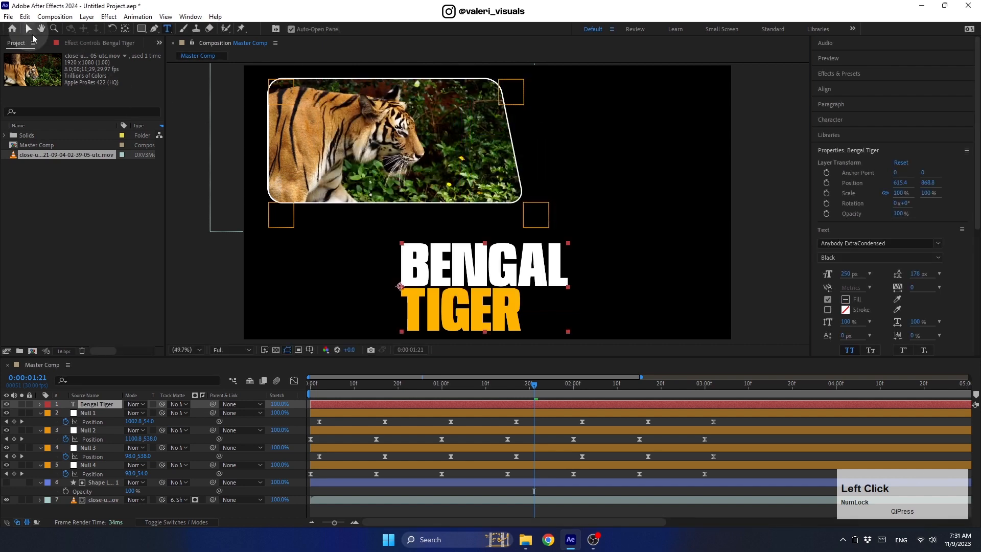
- Collapse the four null layers and the shape layer, and move the text layer beneath the tiger clip
left_click(41, 413)
left_click(41, 421)
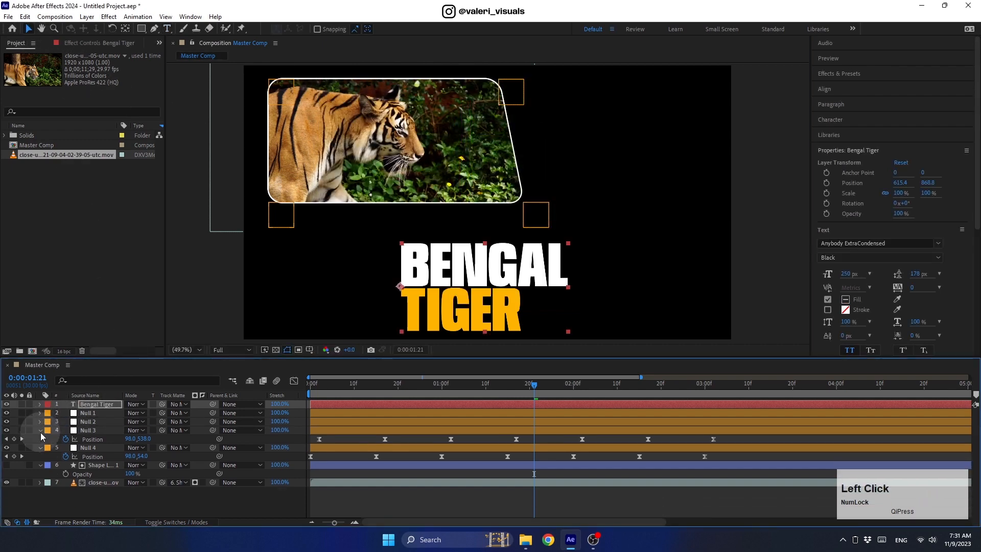
left_click(40, 430)
left_click(40, 439)
left_click(41, 447)
left_click_drag(130, 471, 99, 466)
- Make the title layer start at 0:00:01:00 and reposition the text to about 171, 778
left_click_drag(446, 386, 439, 417)
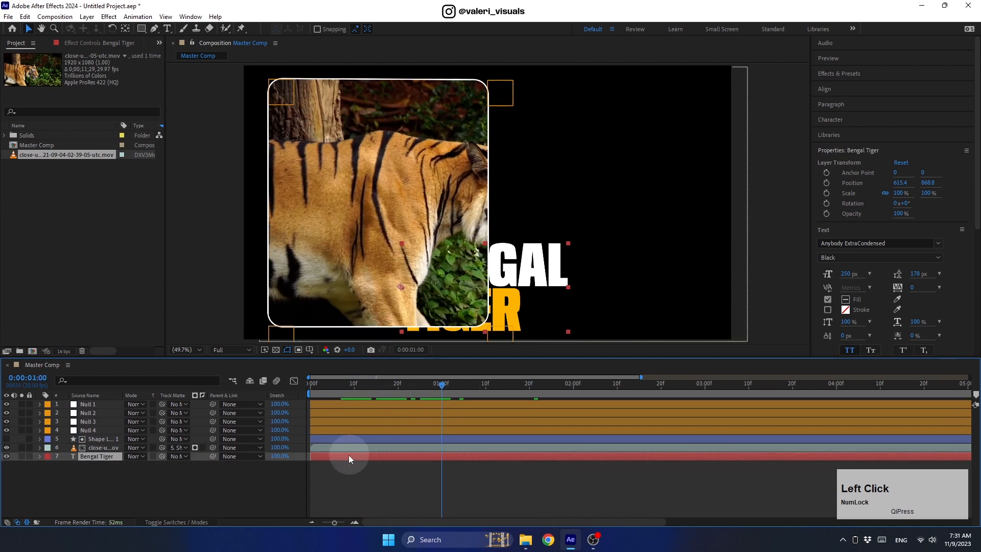
left_click_drag(349, 455, 472, 458)
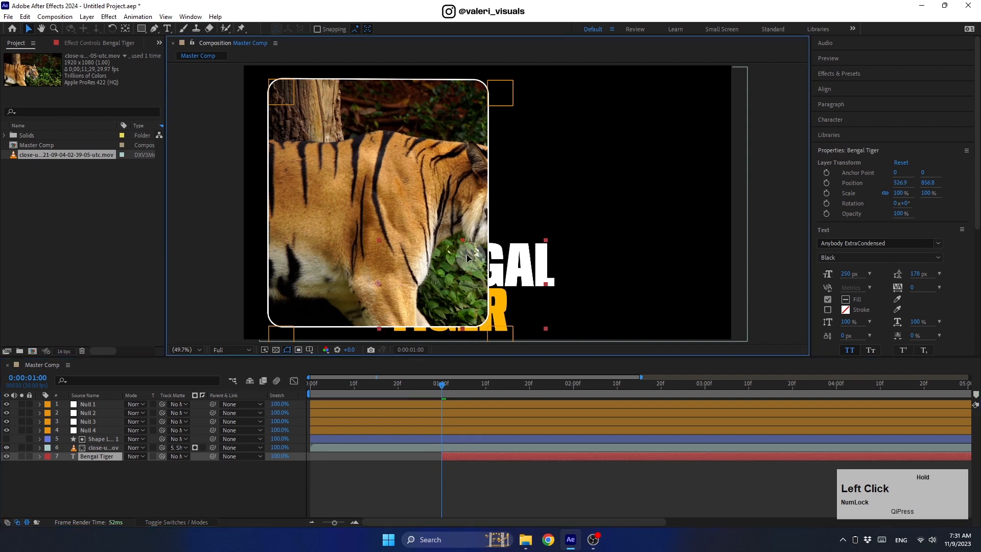
- Duplicate the title layer and make the copy start at 0:00:02:00
left_click_drag(439, 384, 573, 383)
left_click(529, 456)
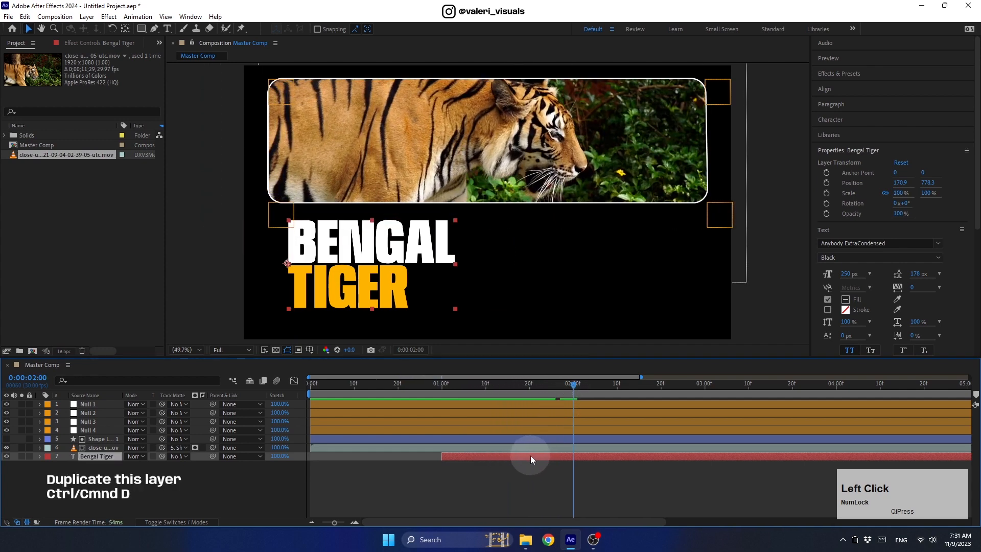
key("ctrl+d")
left_click_drag(560, 467, 584, 469)
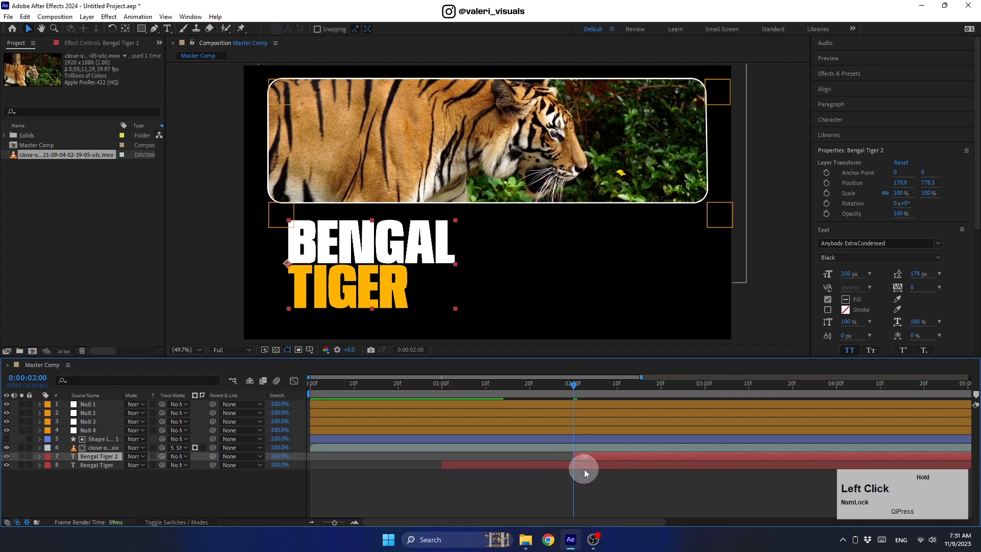
- Move the duplicated title to about 139, 249 in the upper free area and replace its text with "2,500" above "remain in the wild"
left_click_drag(355, 288, 352, 155)
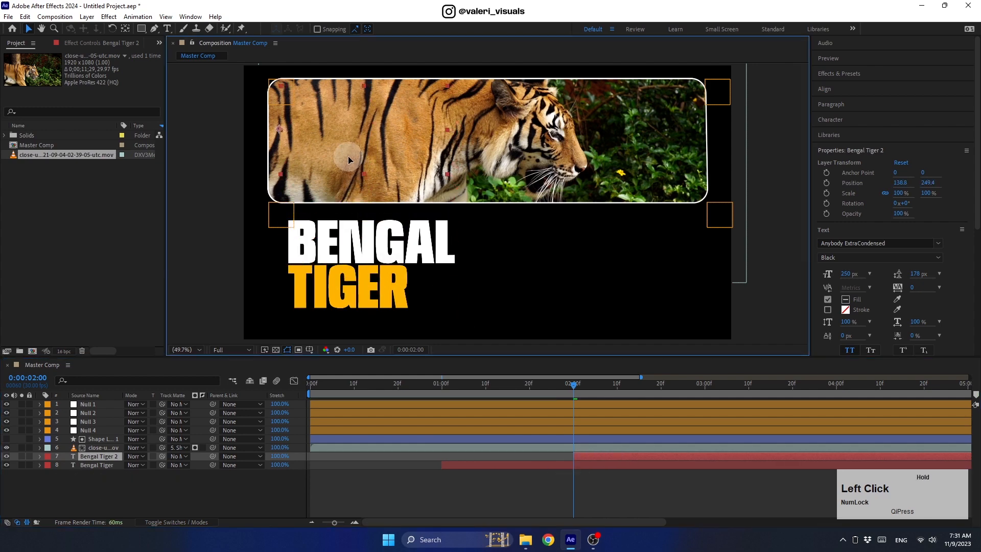
left_click_drag(574, 388, 639, 384)
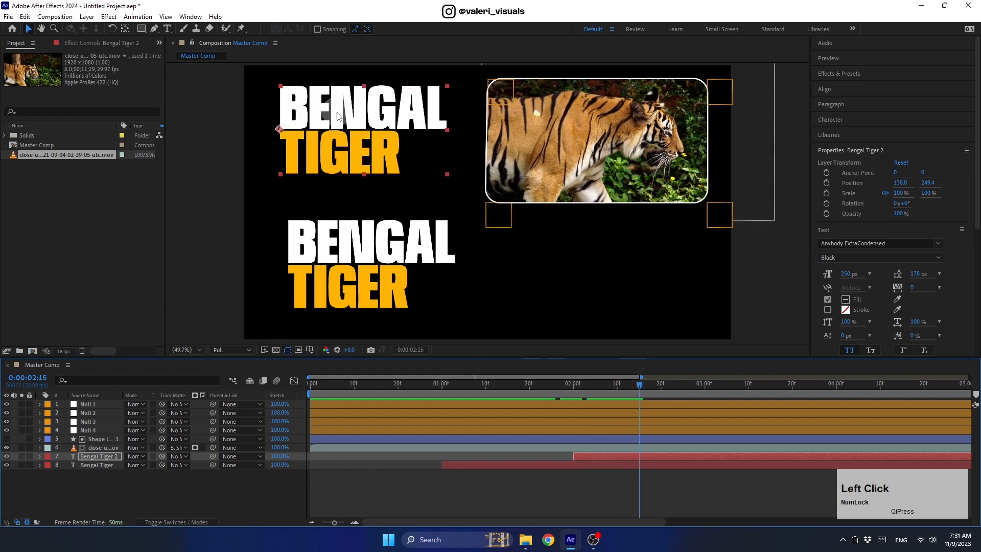
double_click(337, 112)
type("2,500 ")
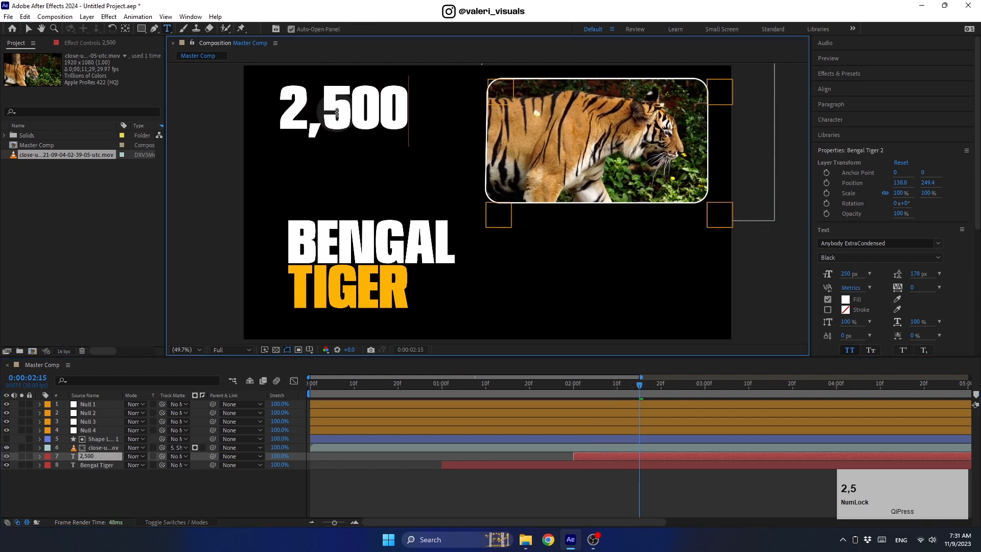
type("remain in the wild")
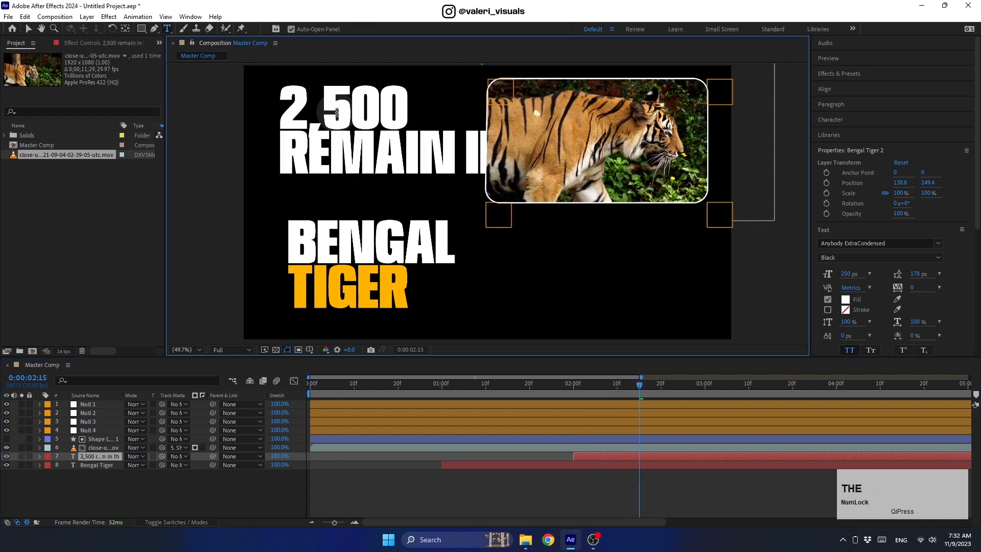
- Restyle the "remain in the wild" line with the Light font style, a smaller font size and tighter leading
triple_click(337, 145)
left_click_drag(845, 273, 800, 276)
left_click(922, 258)
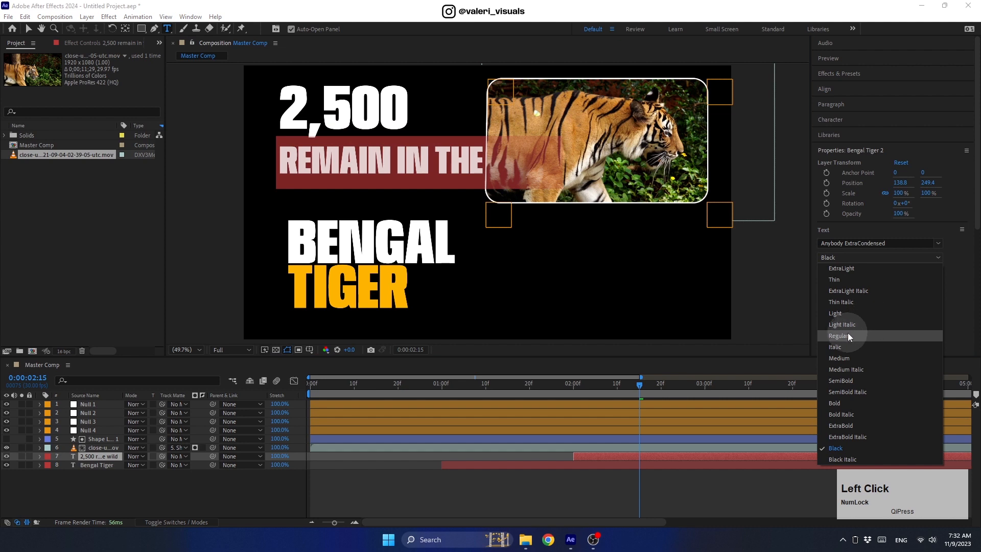
left_click(837, 316)
mouse_move(846, 273)
left_mouse_down()
mouse_move(844, 284)
mouse_move(854, 281)
left_mouse_up()
left_click_drag(915, 278, 889, 285)
- Change the fill color of "2,500" to red and reposition the text block to about 199, 312
double_click(366, 107)
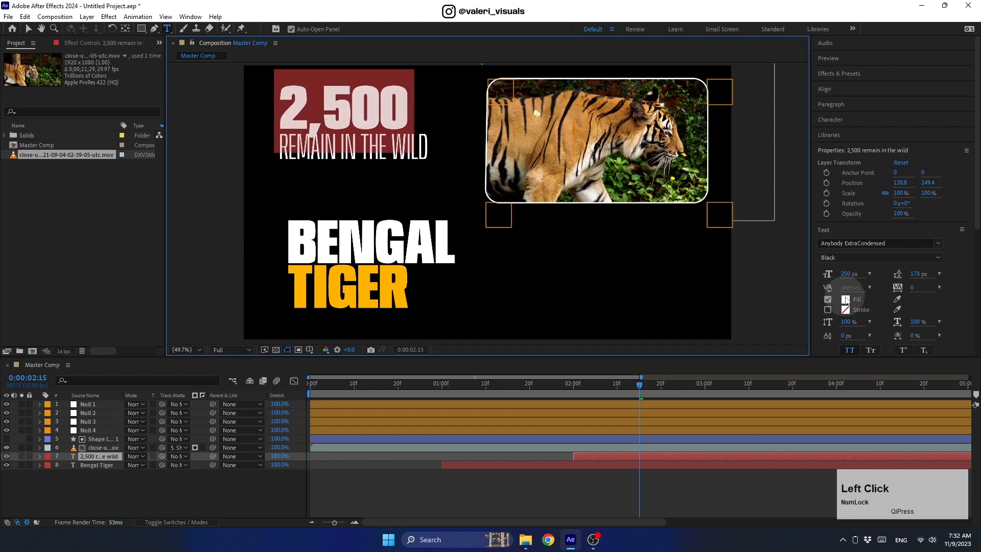
left_click(846, 300)
left_click_drag(444, 112, 484, 83)
left_click(544, 103)
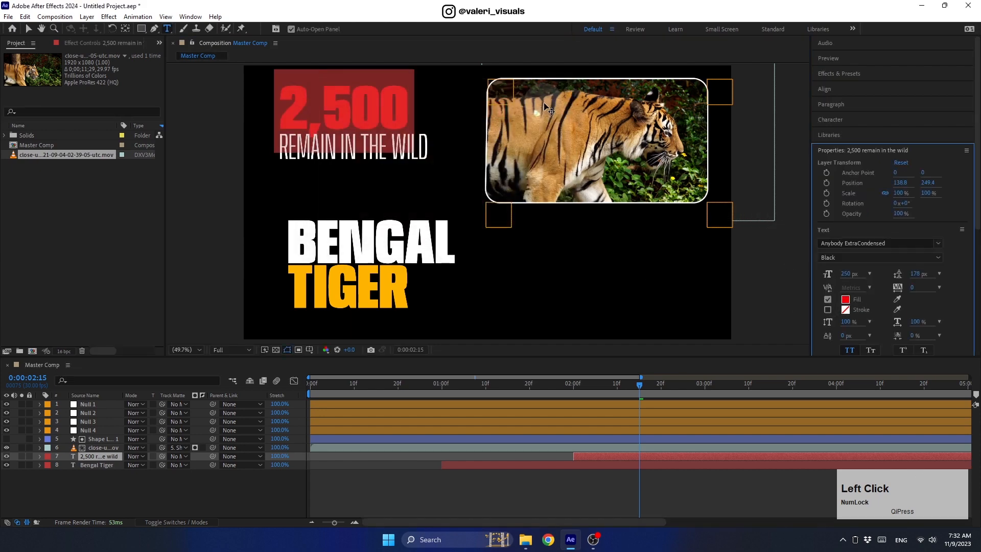
left_click(29, 29)
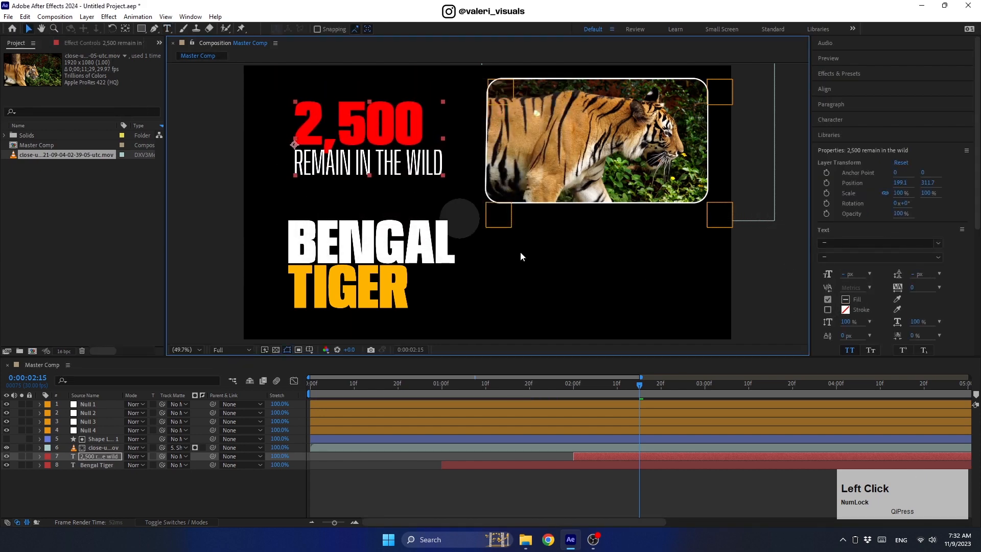
left_click_drag(635, 383, 600, 439)
- Create a comp-sized solid named BG with color 111113 and place it beneath all other layers
right_click(145, 495)
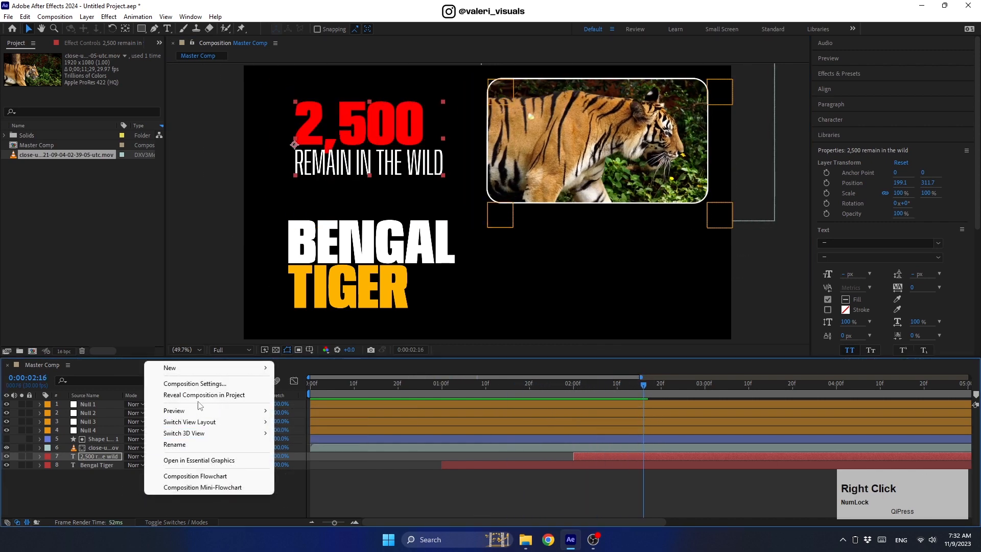
mouse_move(194, 369)
left_click(317, 399)
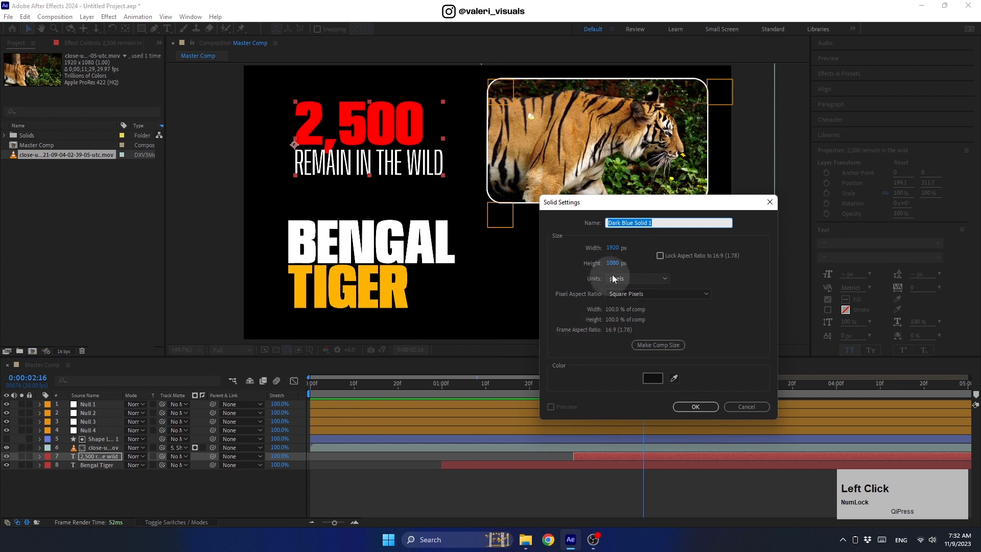
left_click(657, 345)
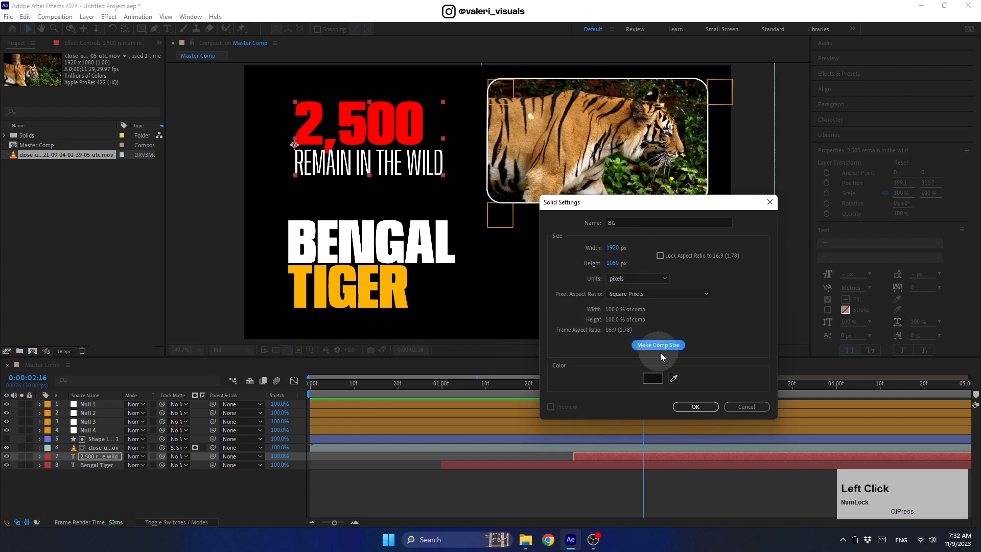
left_click(651, 378)
left_click(332, 219)
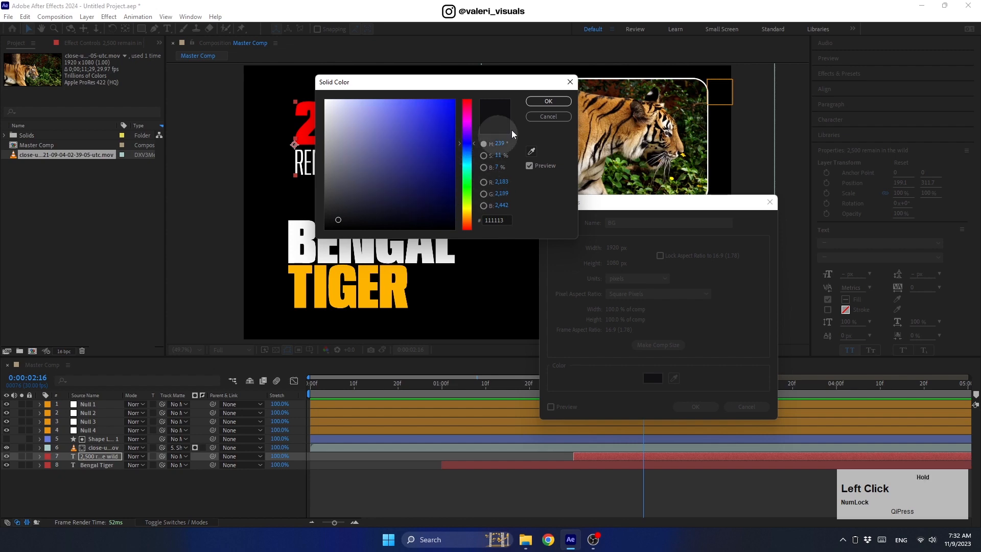
left_click(548, 101)
left_click(685, 407)
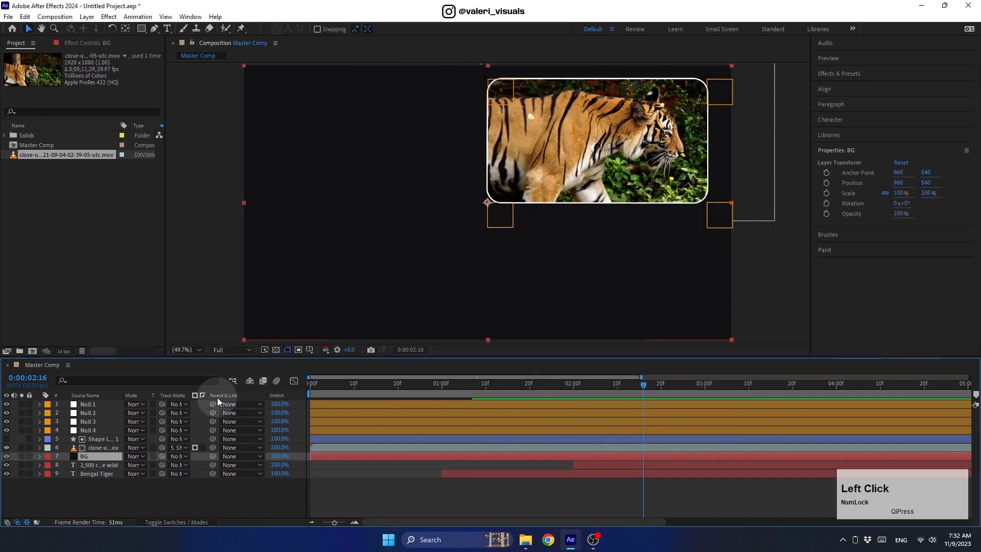
left_click_drag(78, 457, 93, 485)
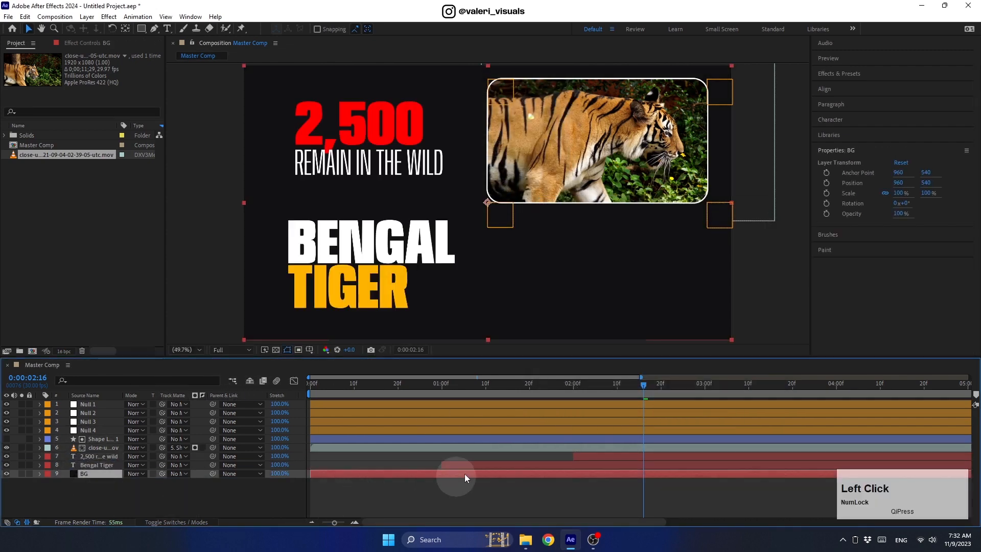
- Extend the end of the work area to about six seconds and preview the animation from the start
left_click_drag(639, 388, 714, 392)
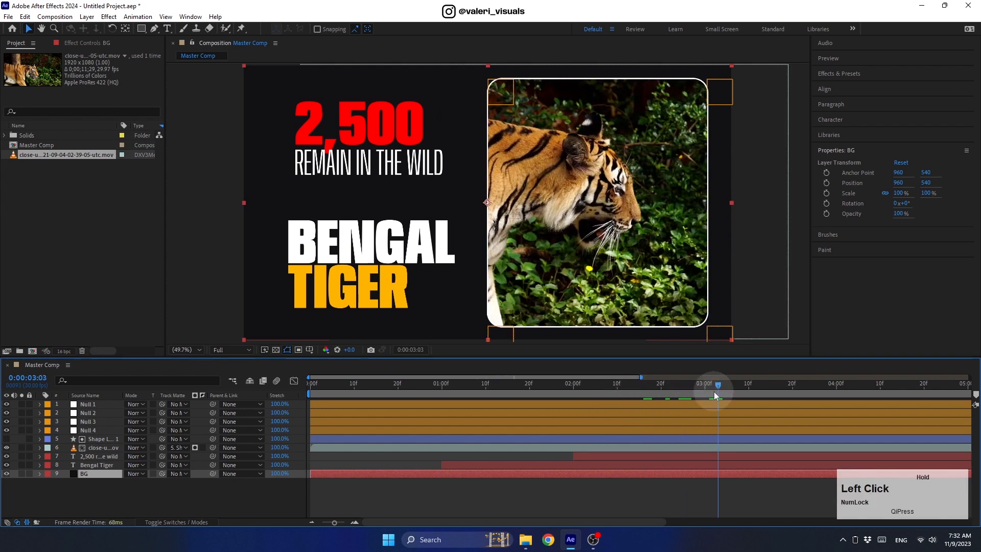
left_click(312, 521)
left_click(313, 520)
left_click_drag(537, 385, 217, 465)
key("n")
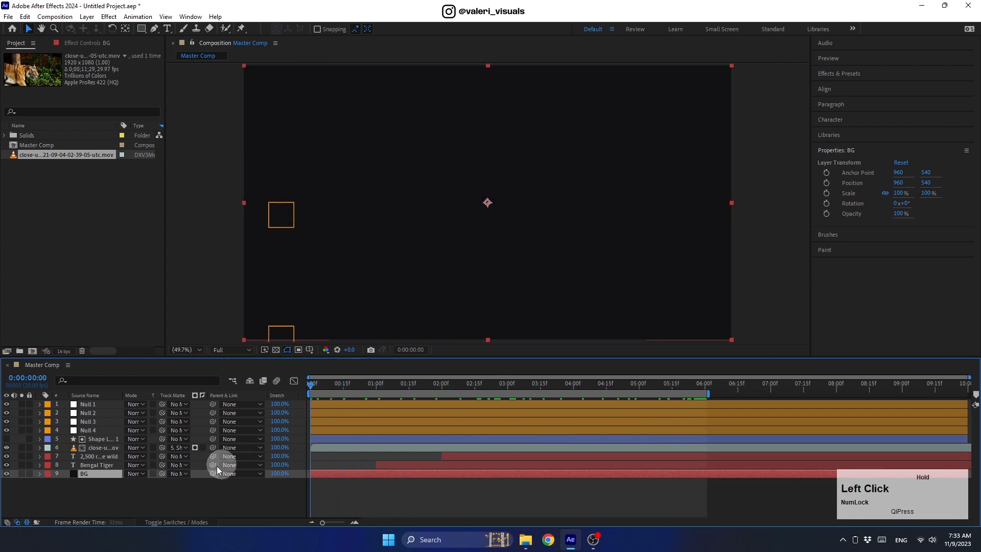
left_click(112, 495)
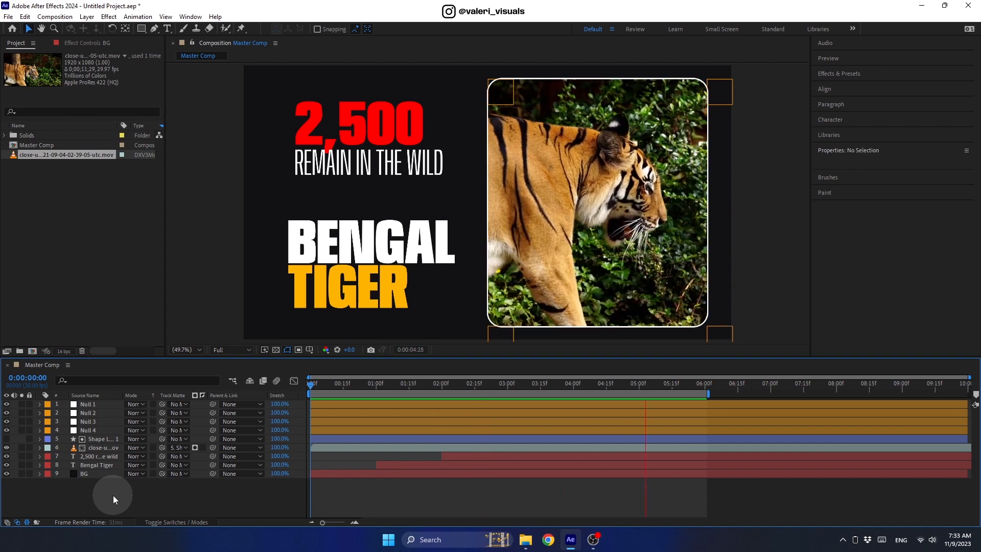
key("space")
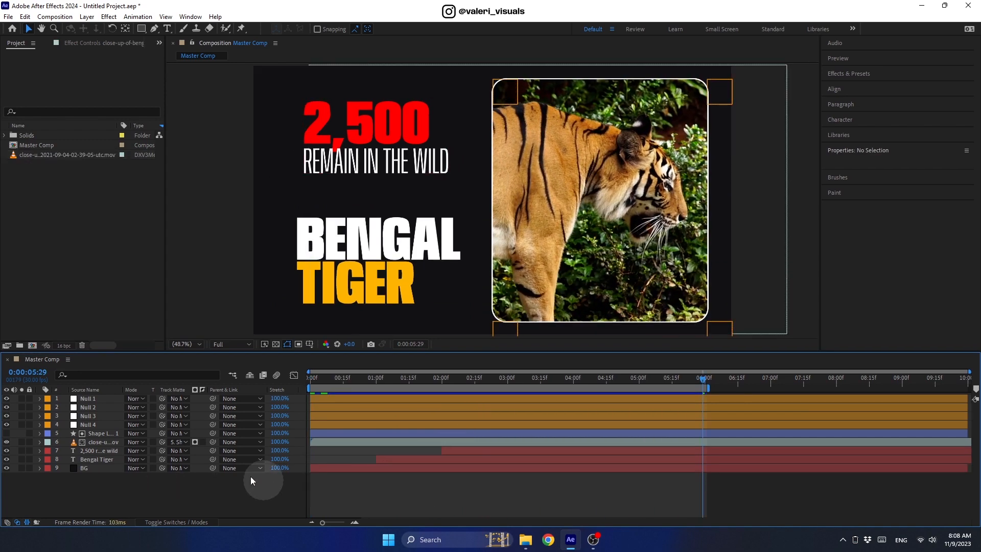
- Pre-compose all nine layers into a composition named Tiger and hide its layer in the Master Comp
left_click_drag(126, 489, 82, 396)
right_click(96, 412)
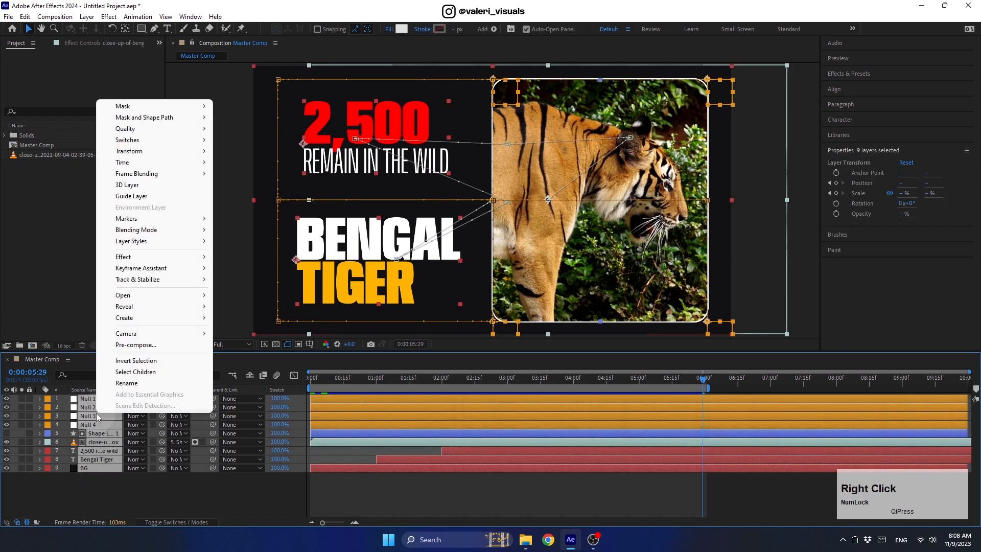
left_click(117, 344)
type("Tiger")
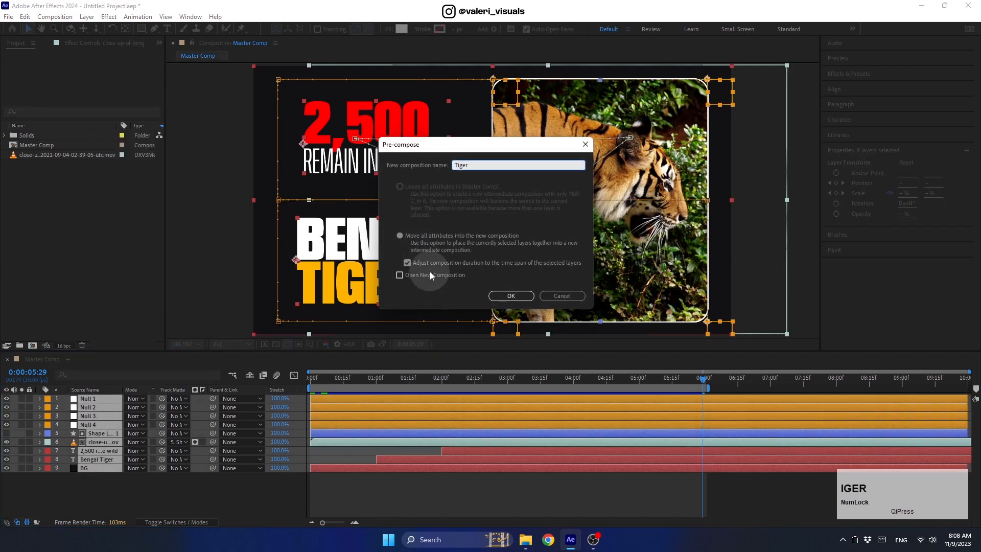
left_click(511, 296)
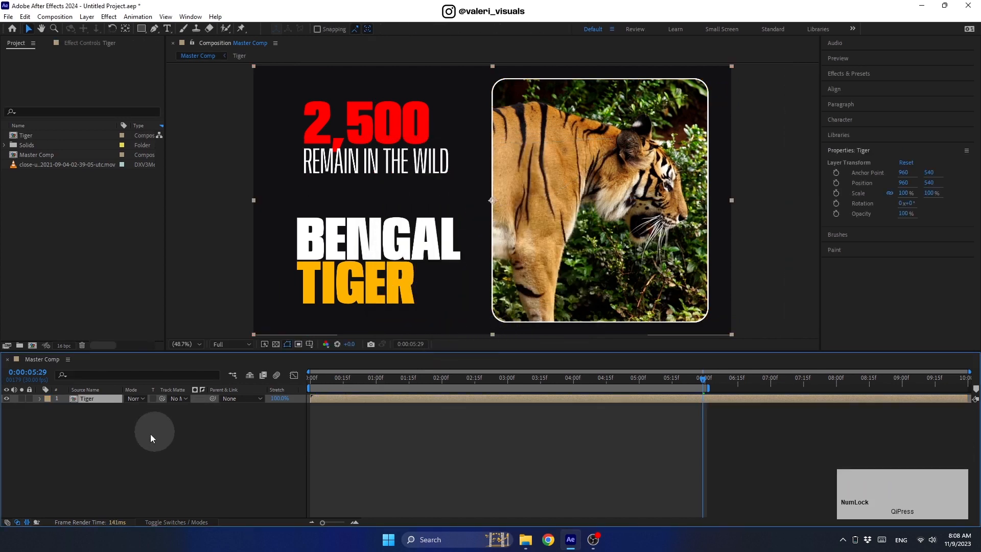
left_click(6, 398)
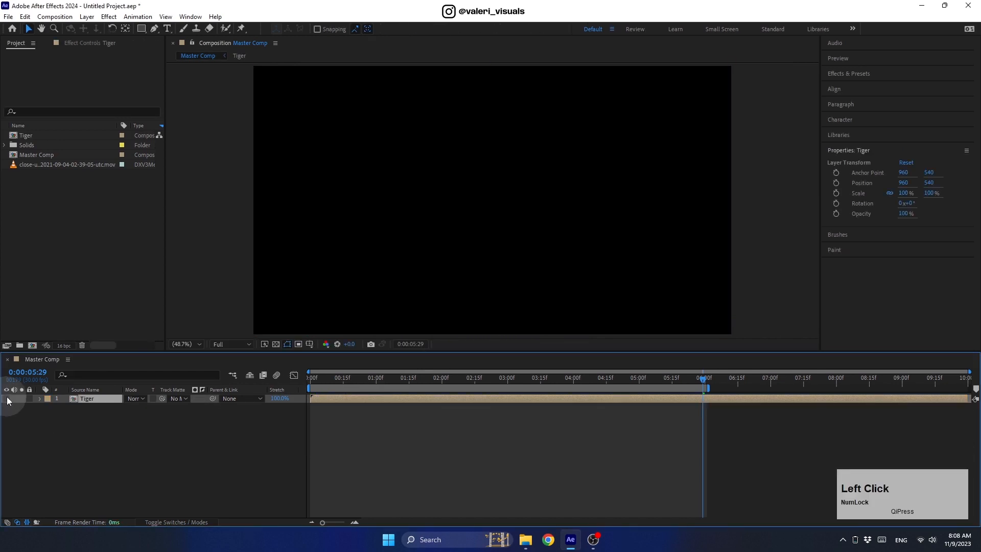
- Duplicate the Tiger composition in the project and rename the copy Jaguar
left_click(31, 137)
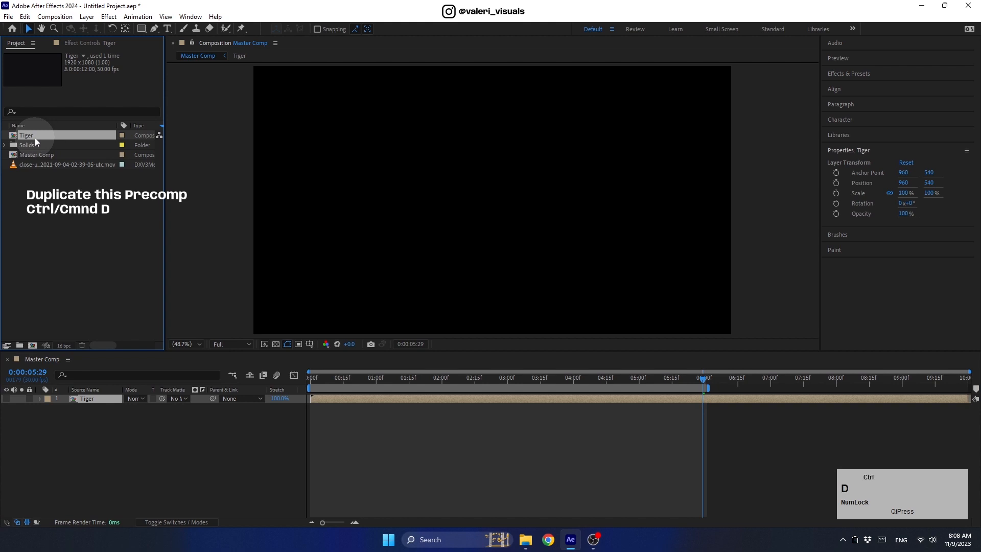
key("ctrl+d")
left_click(31, 136)
key("Return")
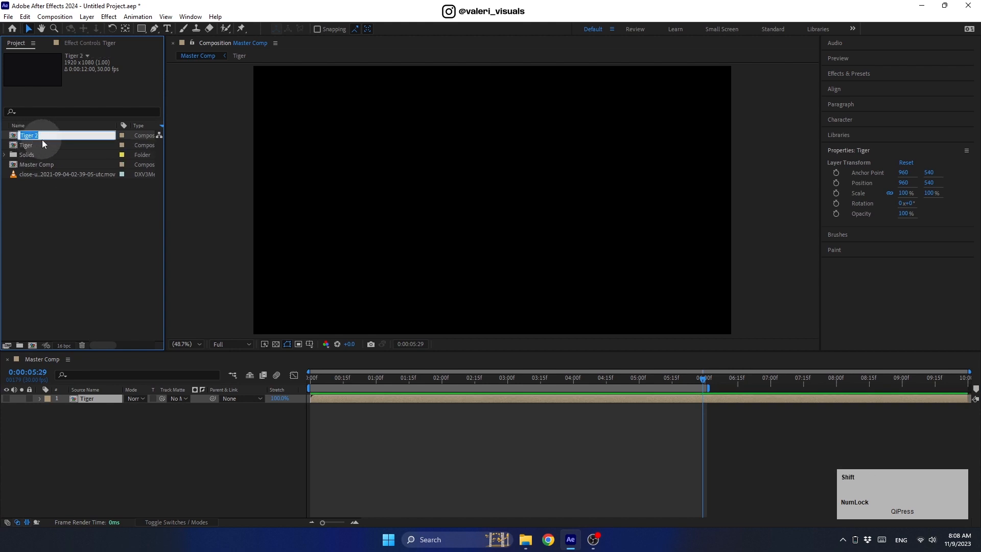
type("Jaguar")
key("Return")
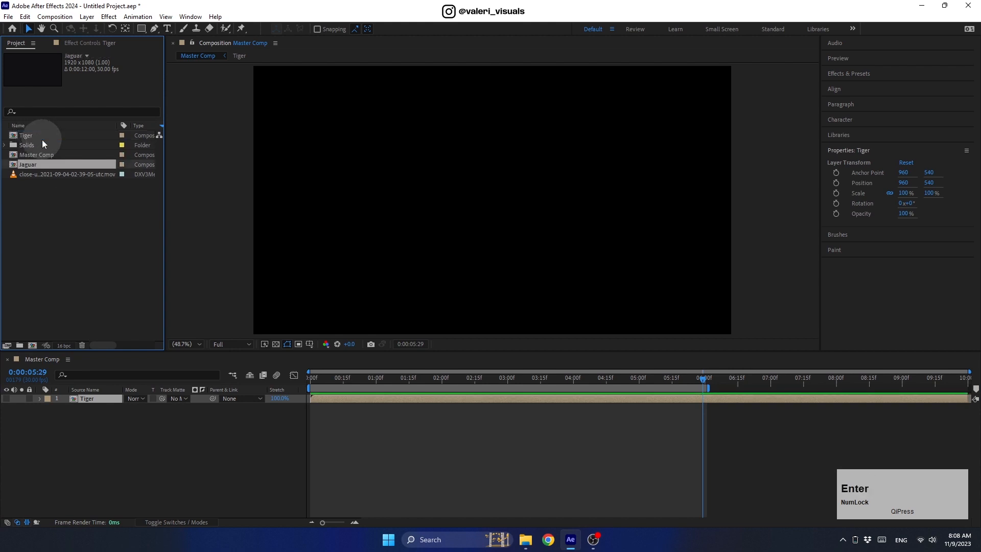
- Place the Jaguar composition beneath the Tiger layer in the Master Comp and open it for editing
left_click_drag(53, 164, 90, 429)
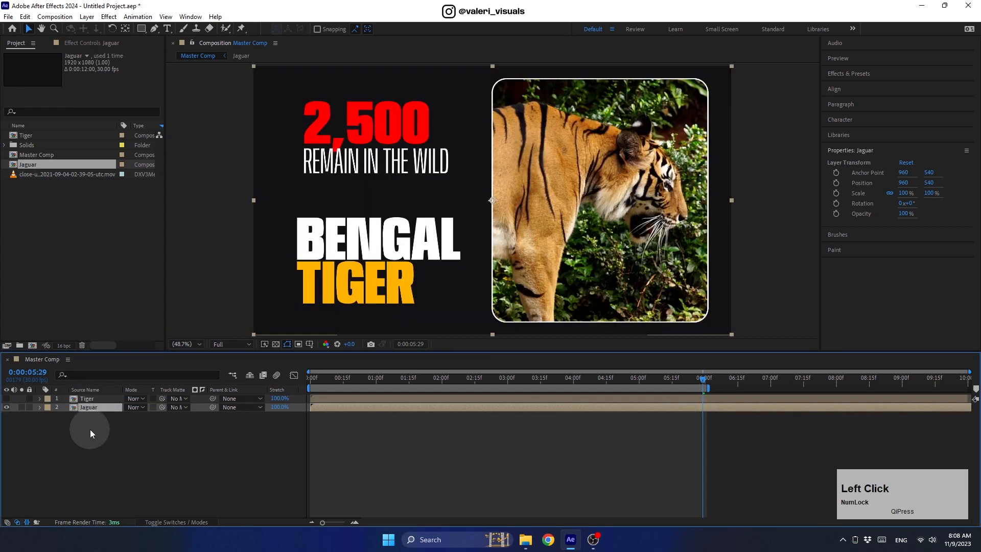
double_click(87, 409)
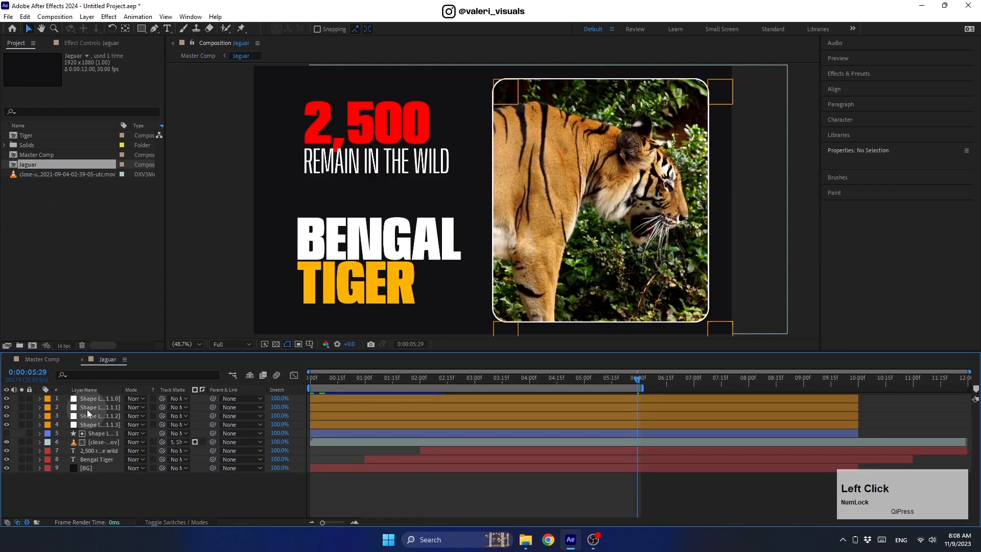
- Import the slow-motion jaguar video and replace the tiger clip's footage with it, keeping the layer's animation
left_click(525, 539)
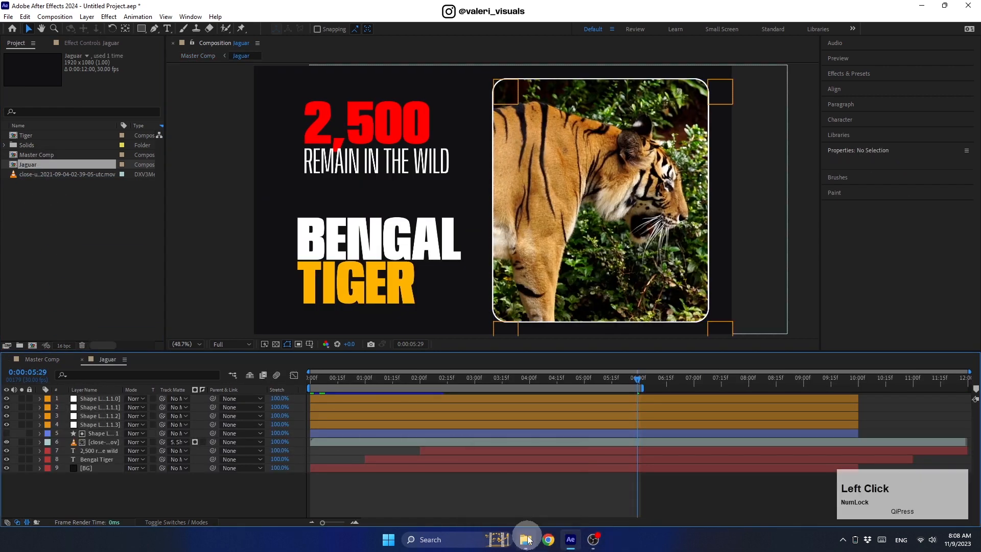
left_click_drag(521, 192, 102, 228)
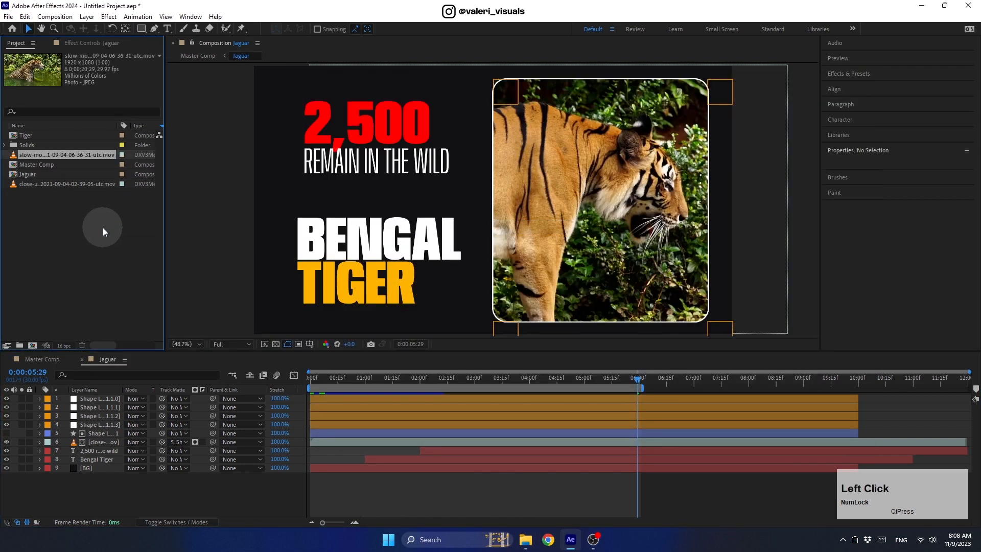
left_click(103, 441)
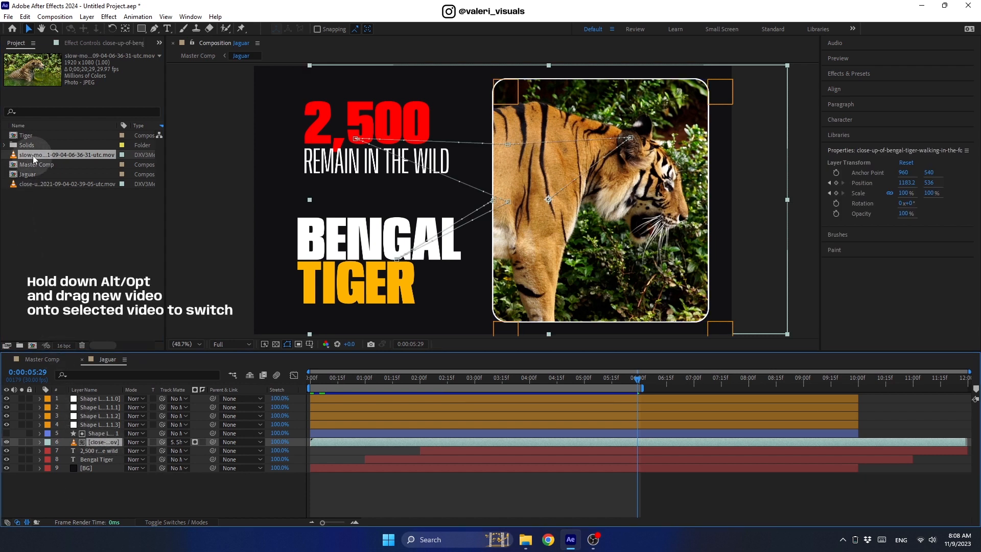
left_click_drag(33, 155, 106, 395)
left_click_drag(97, 440, 97, 441)
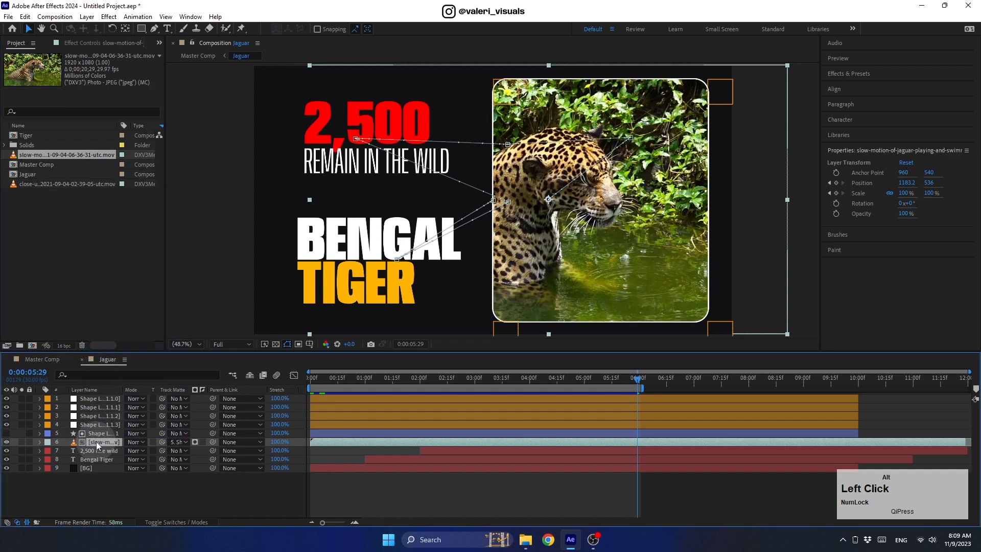
- Adjust the jaguar clip's position keyframes to about 1352, 536 at 0:00:03:00 and 604, 291 at 0:00:01:15
key("u")
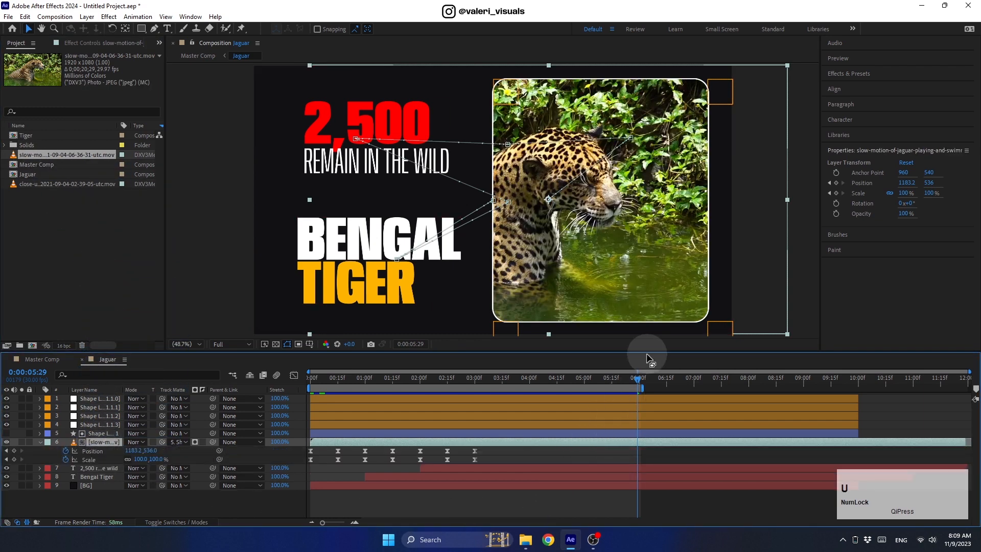
left_click_drag(638, 379, 474, 417)
left_click_drag(528, 247, 620, 247)
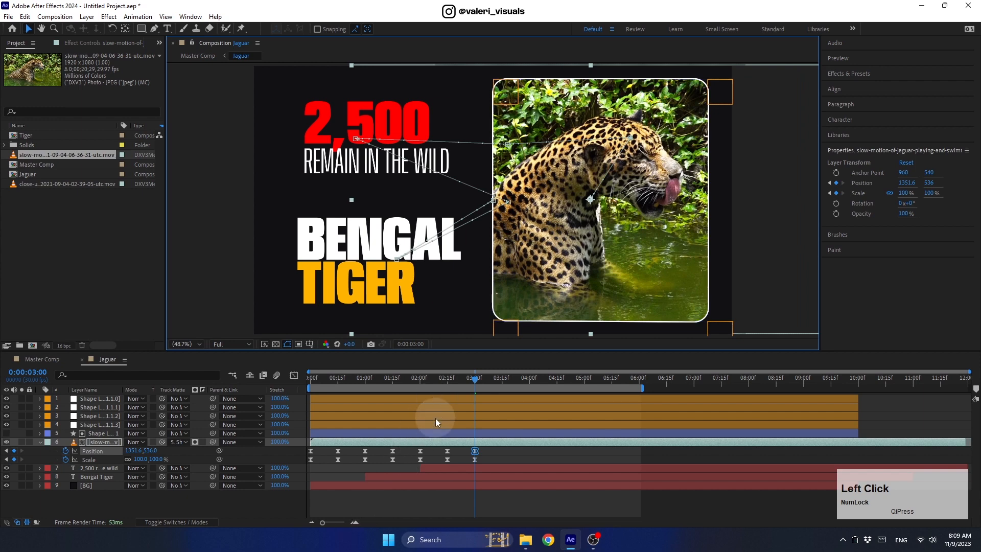
left_click_drag(466, 382, 393, 388)
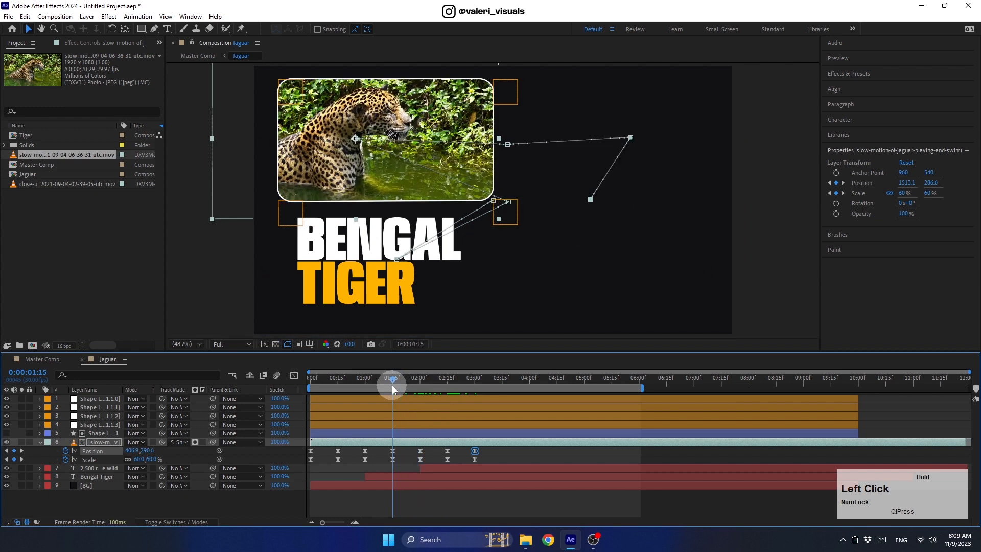
left_click_drag(243, 188, 290, 186)
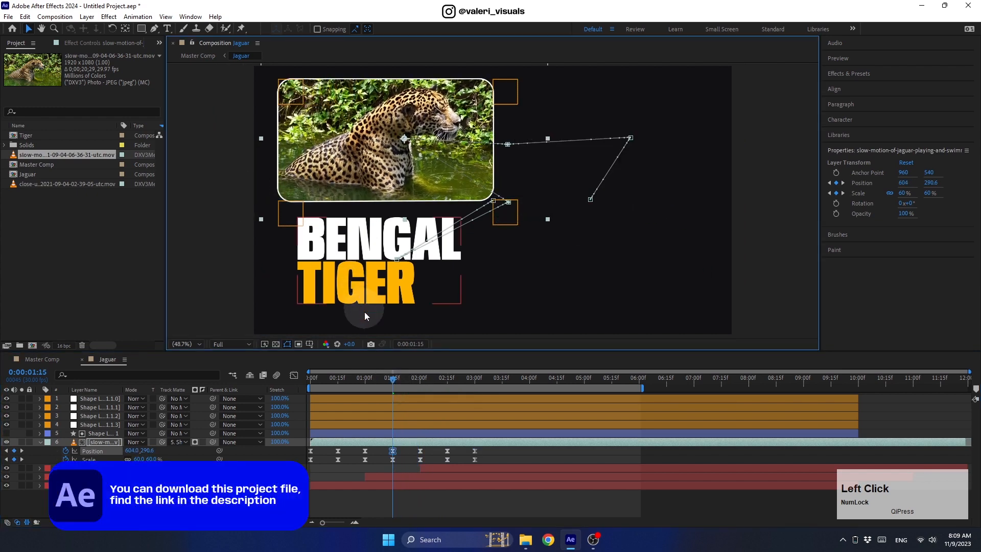
- Replace the Bengal Tiger title's text with JAGUAR and move the title down to about 164.8, 872.8
left_click_drag(392, 379, 498, 409)
left_click(222, 253)
left_click(330, 249)
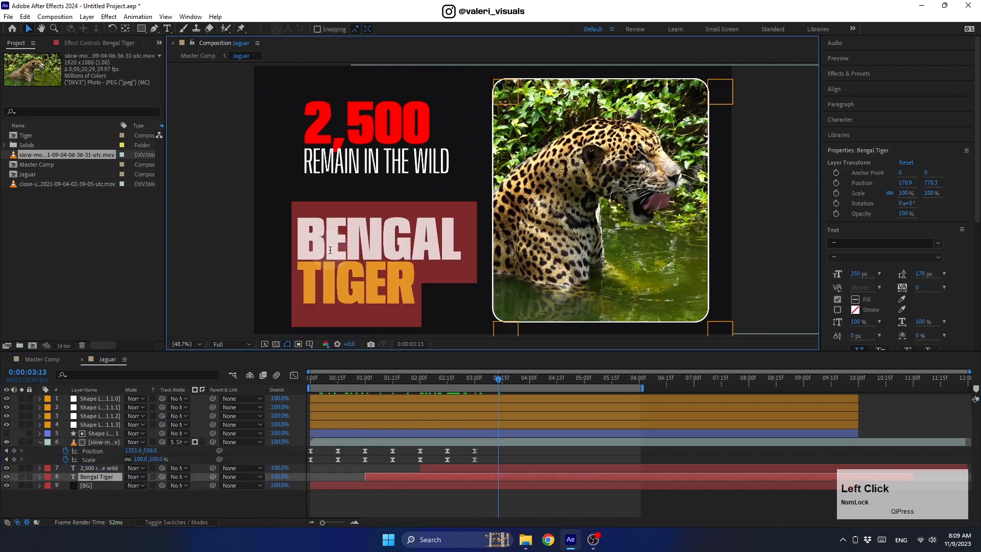
type("JAGUAR")
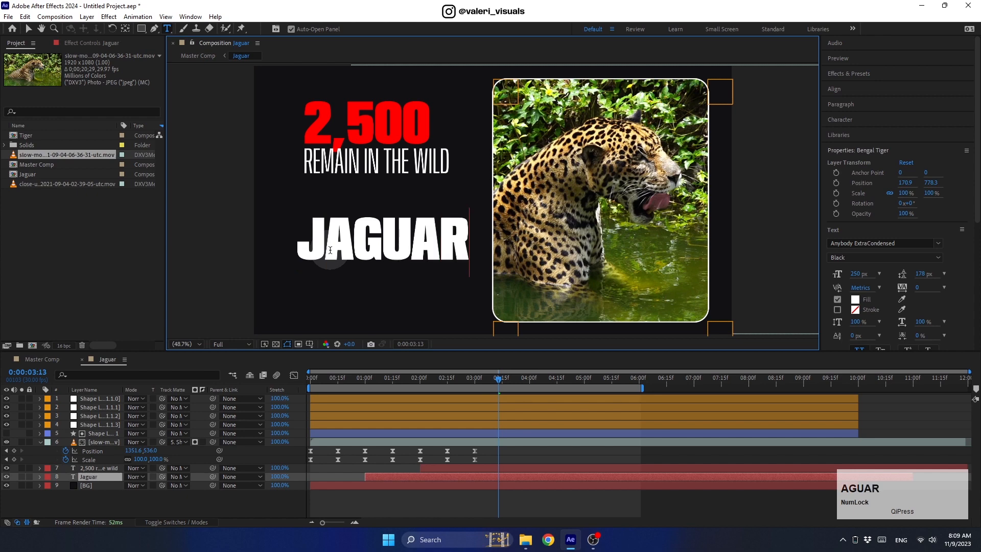
left_click(28, 29)
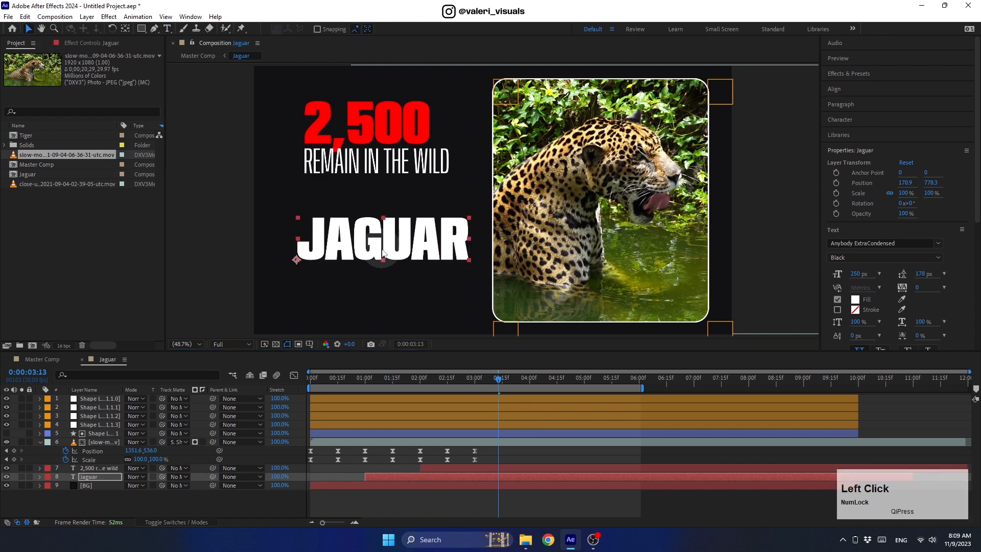
left_click_drag(370, 250, 369, 269)
- At 0:00:02:18, replace the red 2,500 figure above "Remain in the wild" with 173K
left_click_drag(474, 382, 452, 386)
double_click(308, 122)
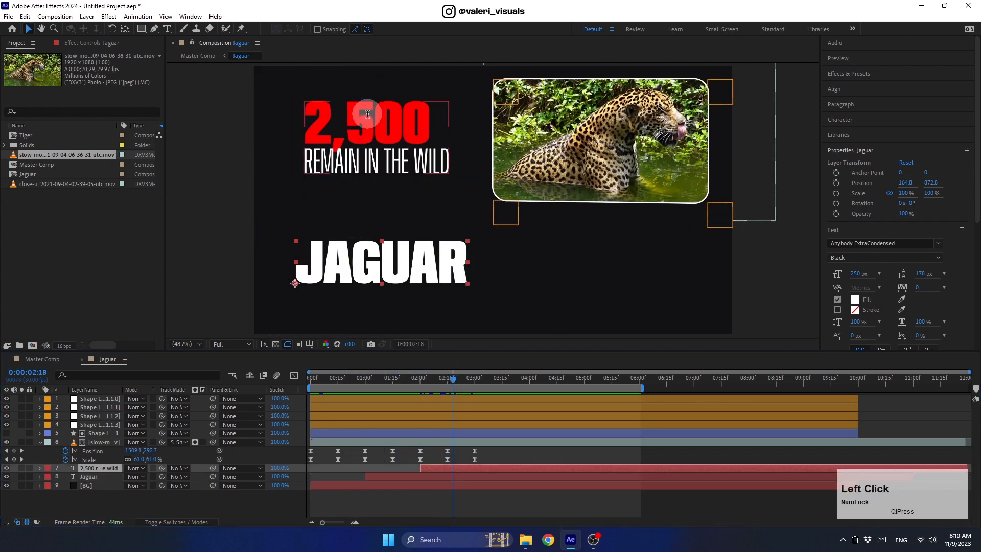
left_click_drag(308, 122, 434, 121)
type("1")
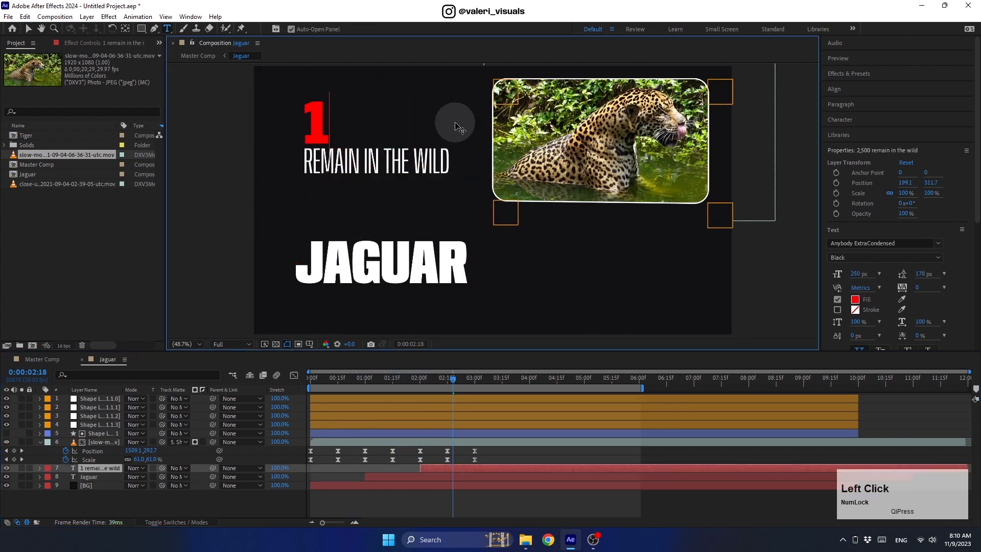
type("73K")
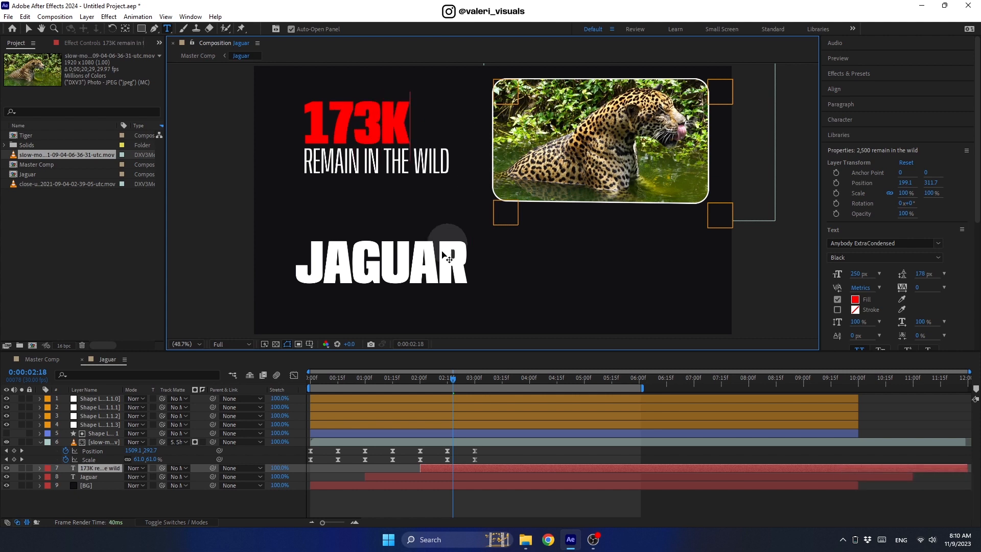
- Finish the text edit by selecting the BG layer, collapse the jaguar clip's keyframed properties and scrub through the animation to review it
left_click(102, 485)
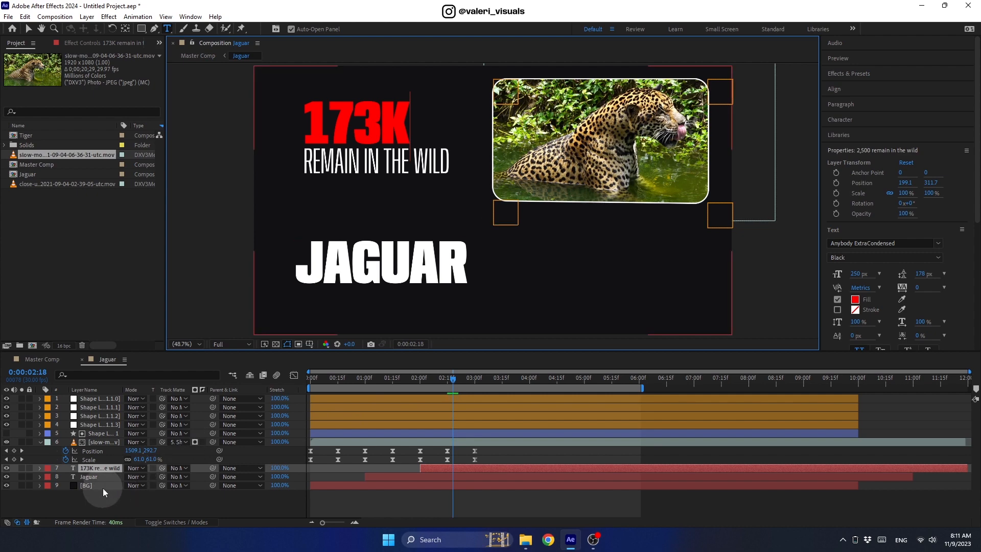
left_click(40, 442)
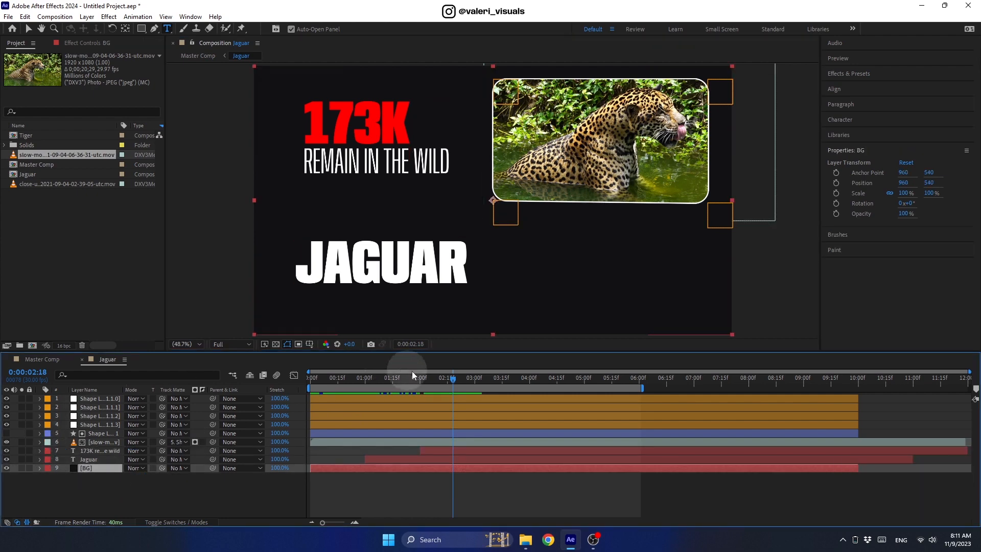
left_click_drag(412, 378, 471, 391)
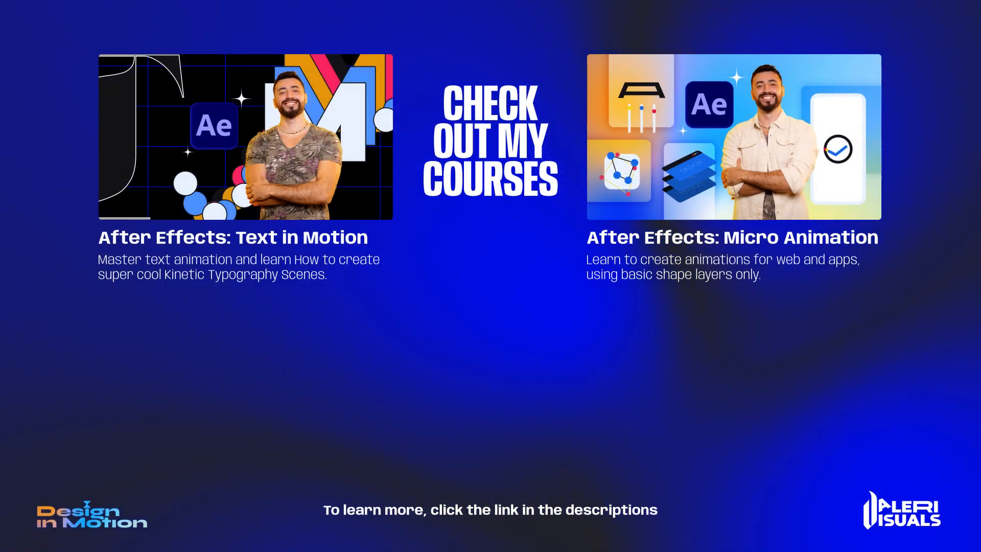